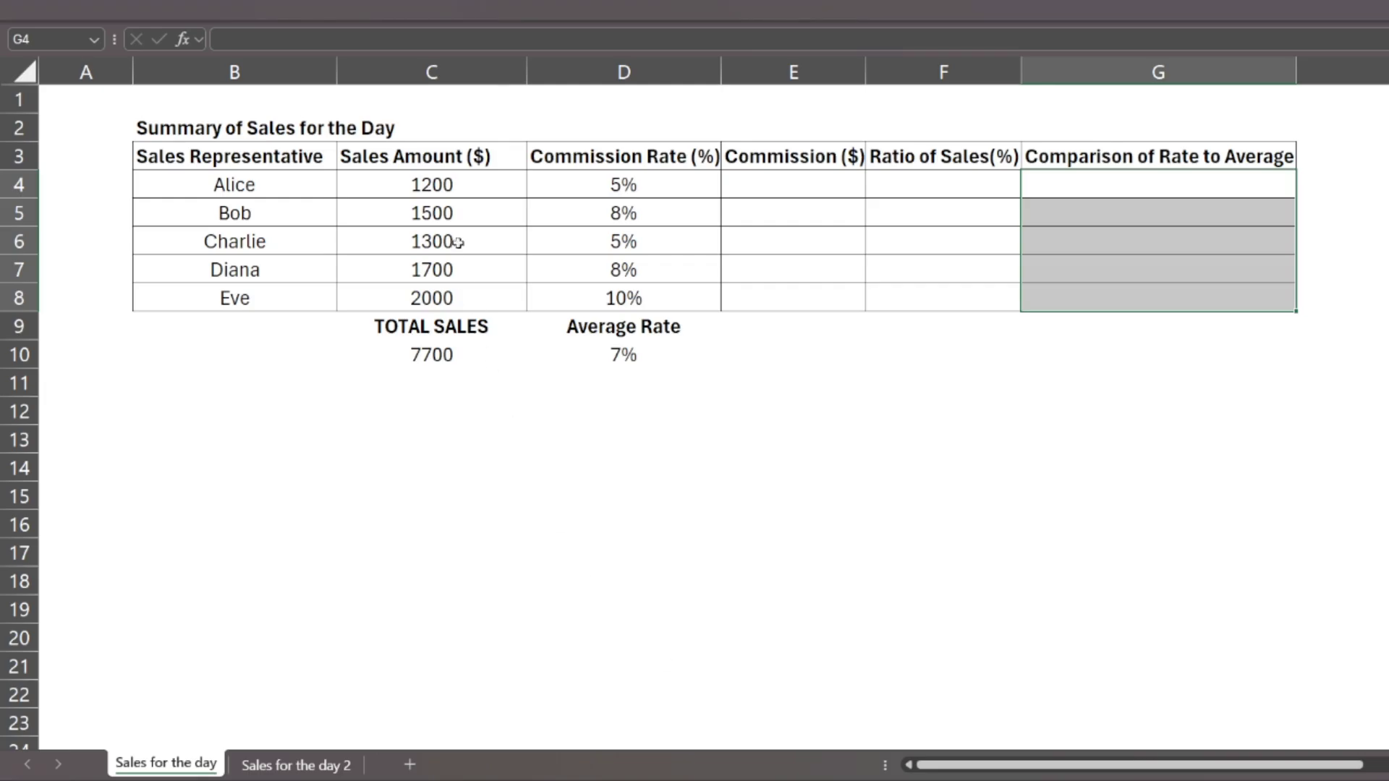
Step: Review the sales amounts, commission rates, empty result columns and the C10 and D10 totals
drag(445, 192, 413, 307)
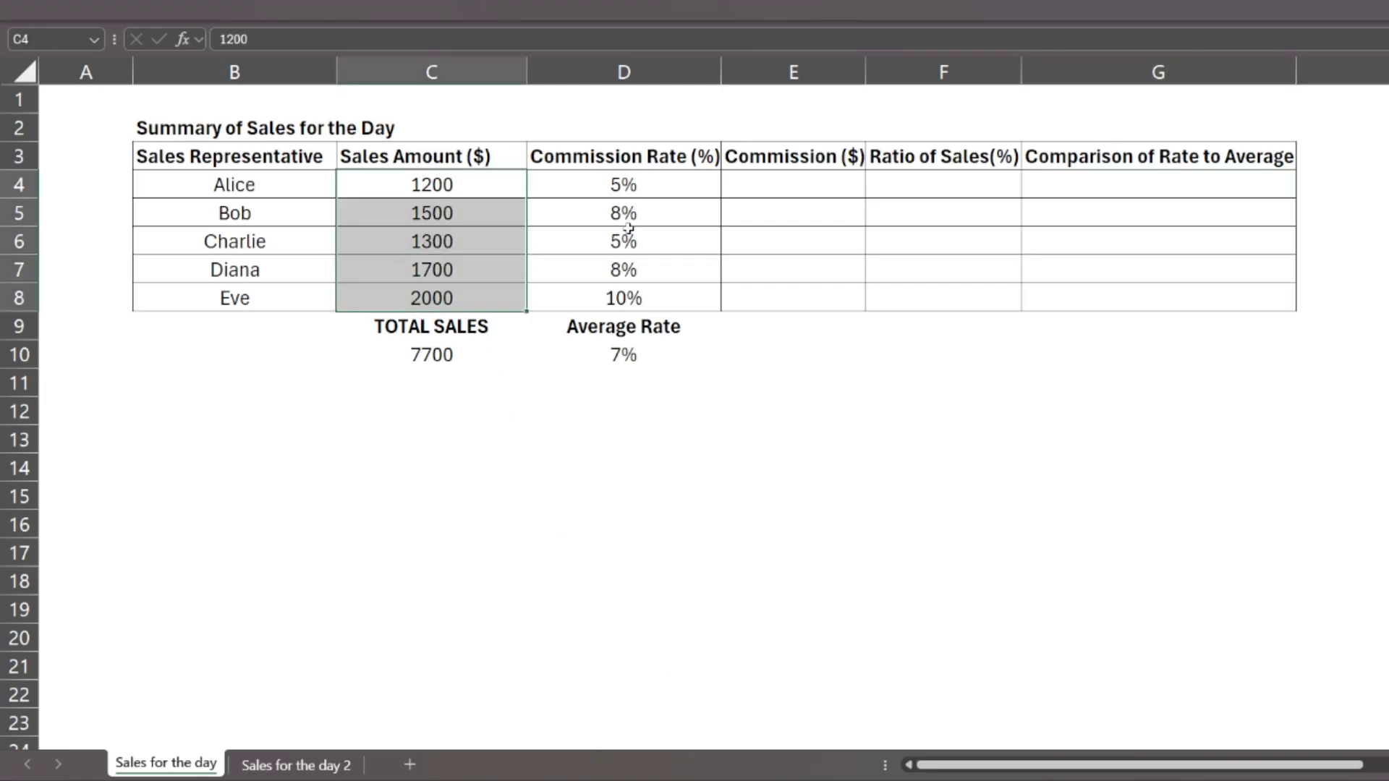
click(631, 195)
drag(630, 197, 678, 300)
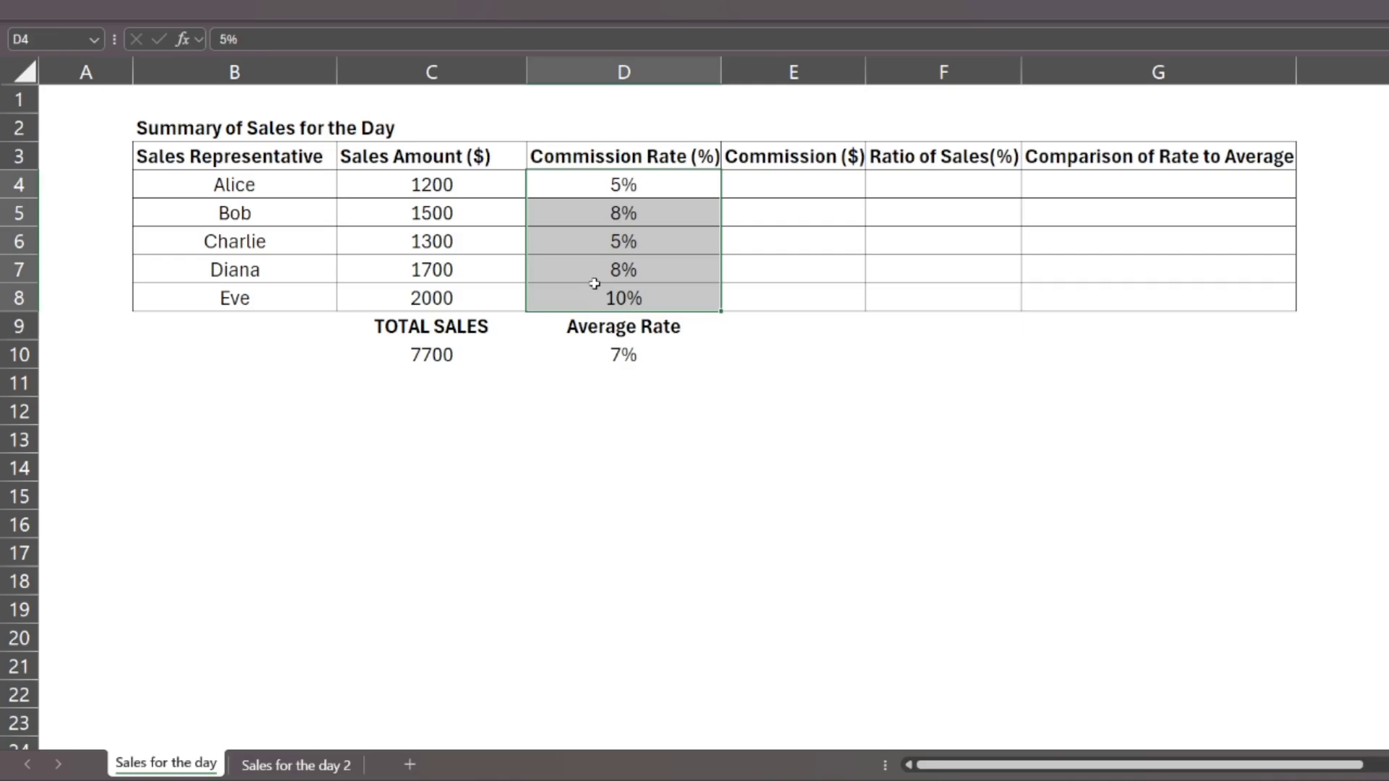
click(798, 371)
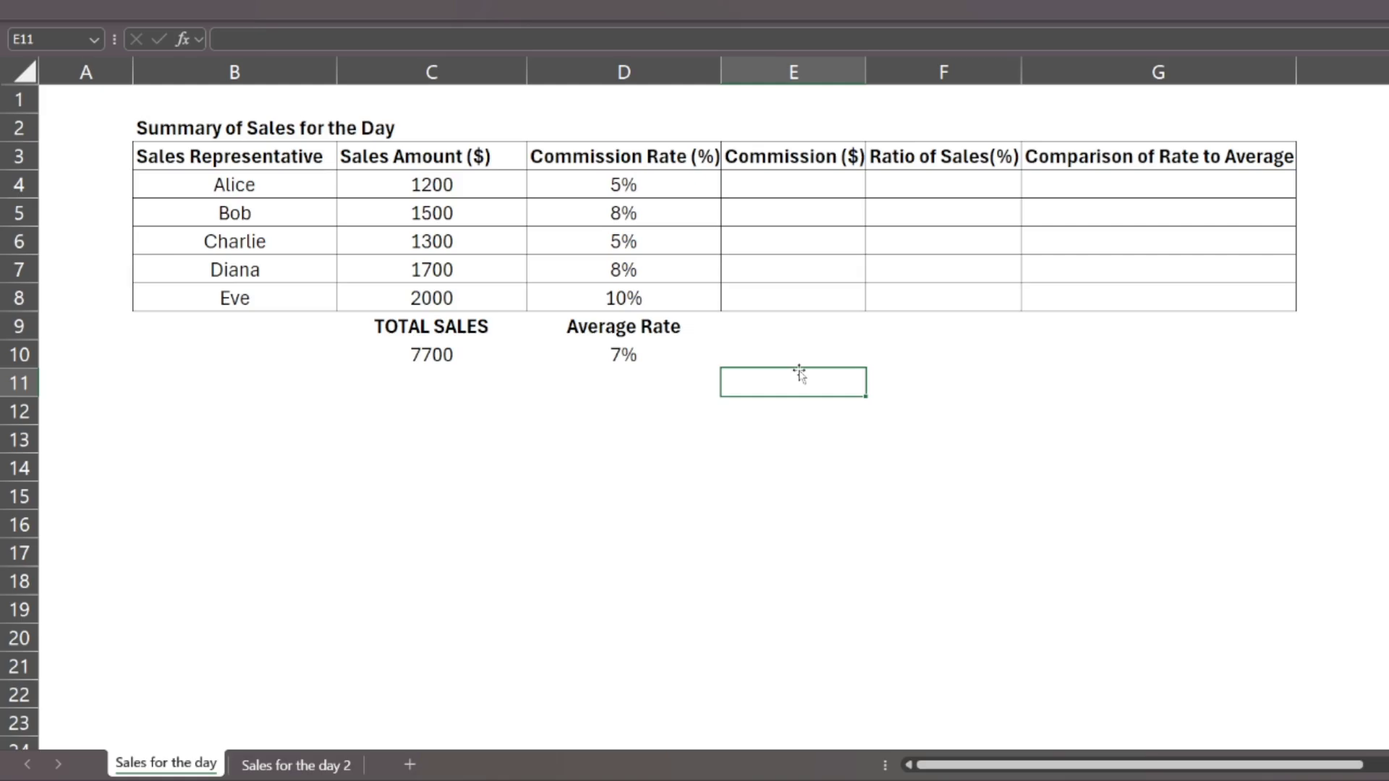
drag(778, 177, 761, 292)
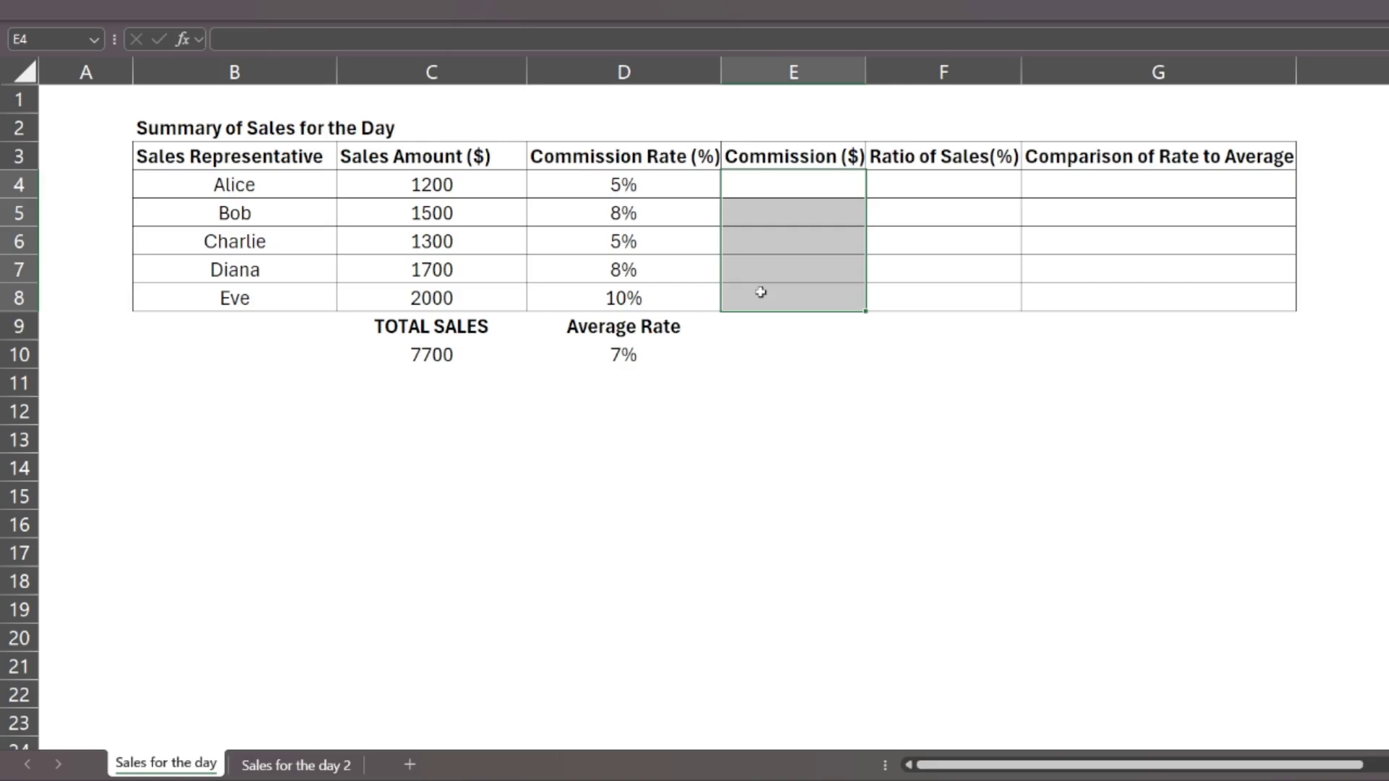
drag(936, 190, 921, 287)
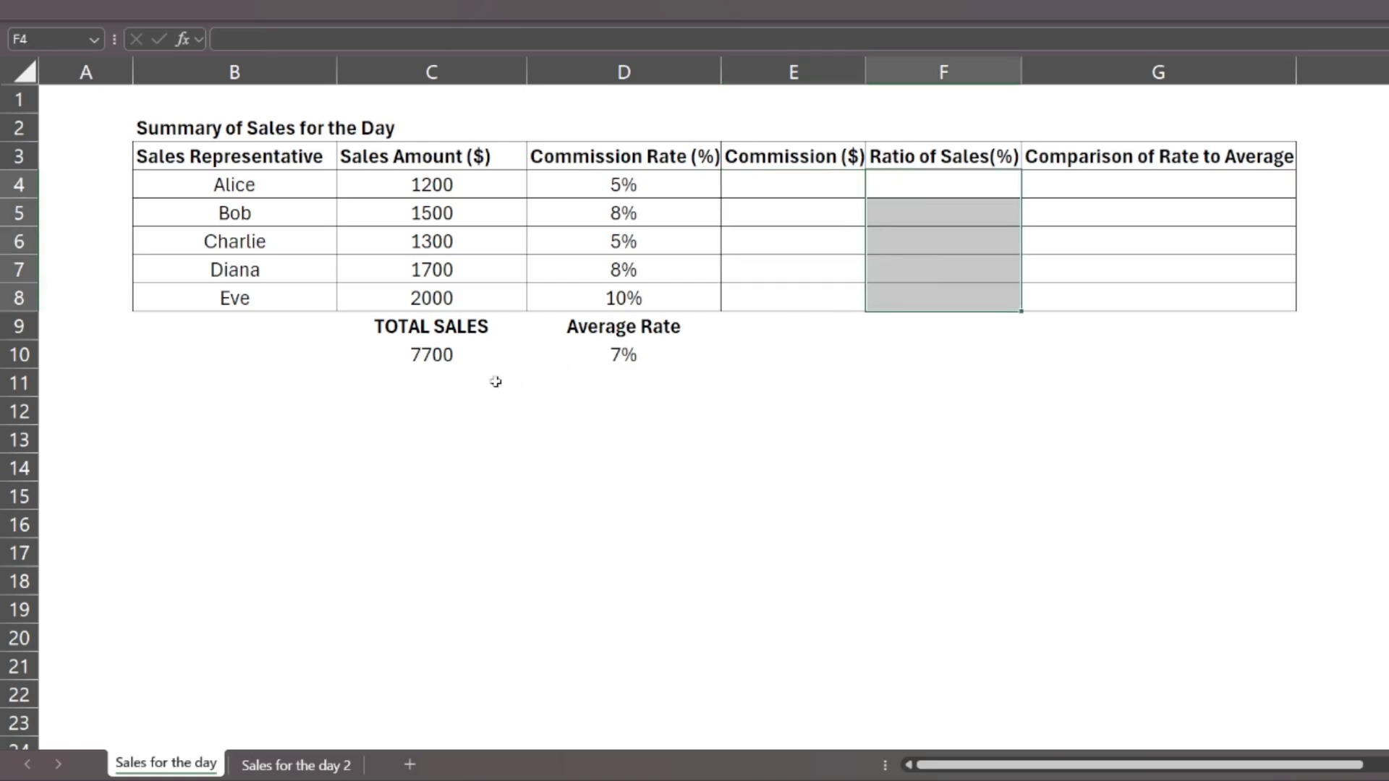
click(452, 359)
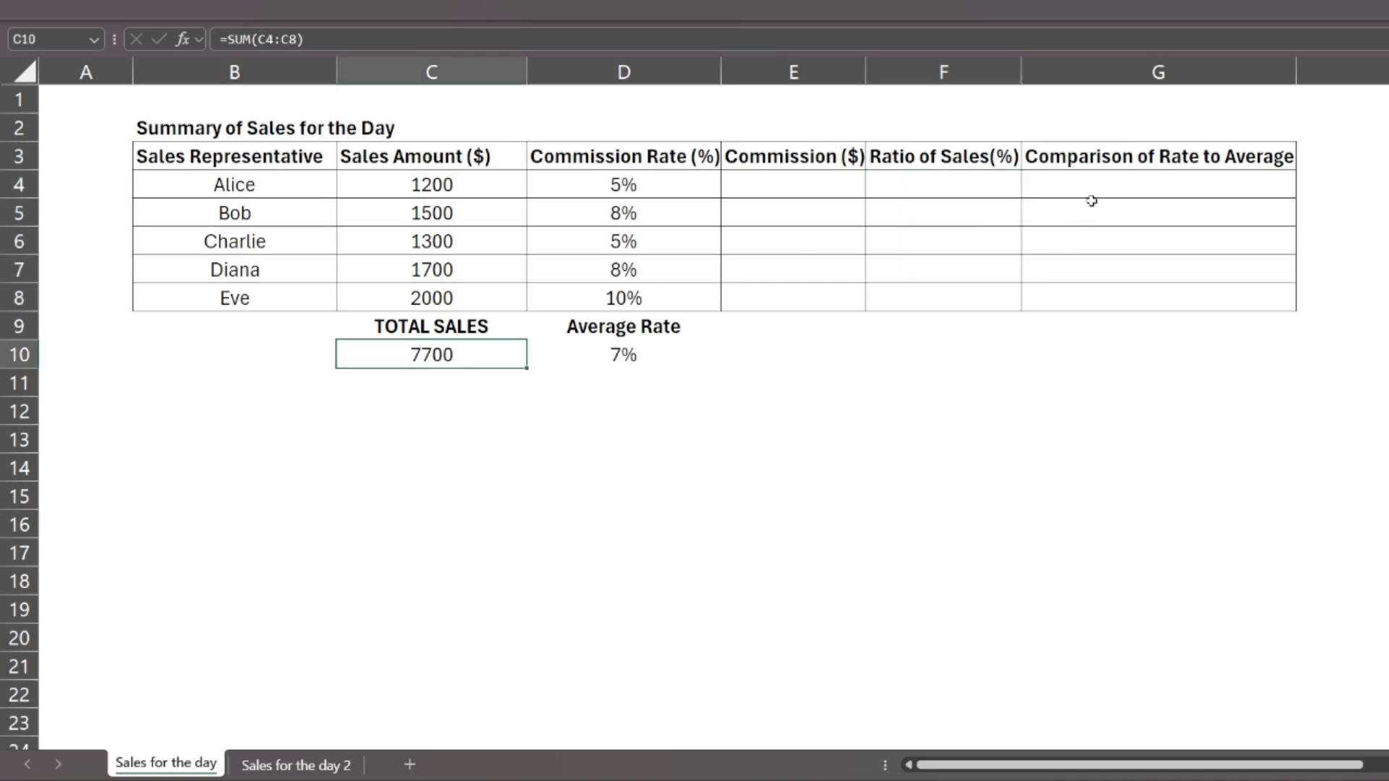
drag(1103, 183, 1071, 292)
click(657, 351)
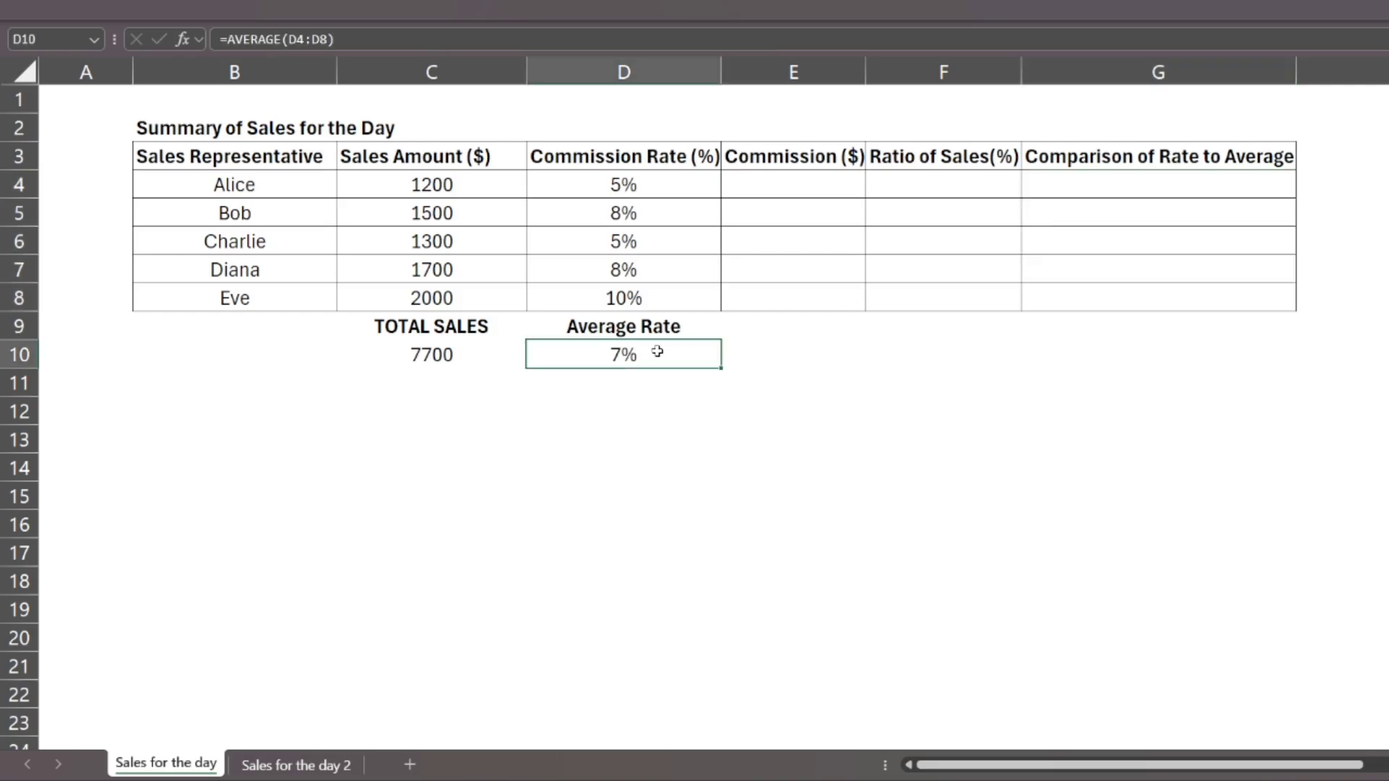
click(760, 437)
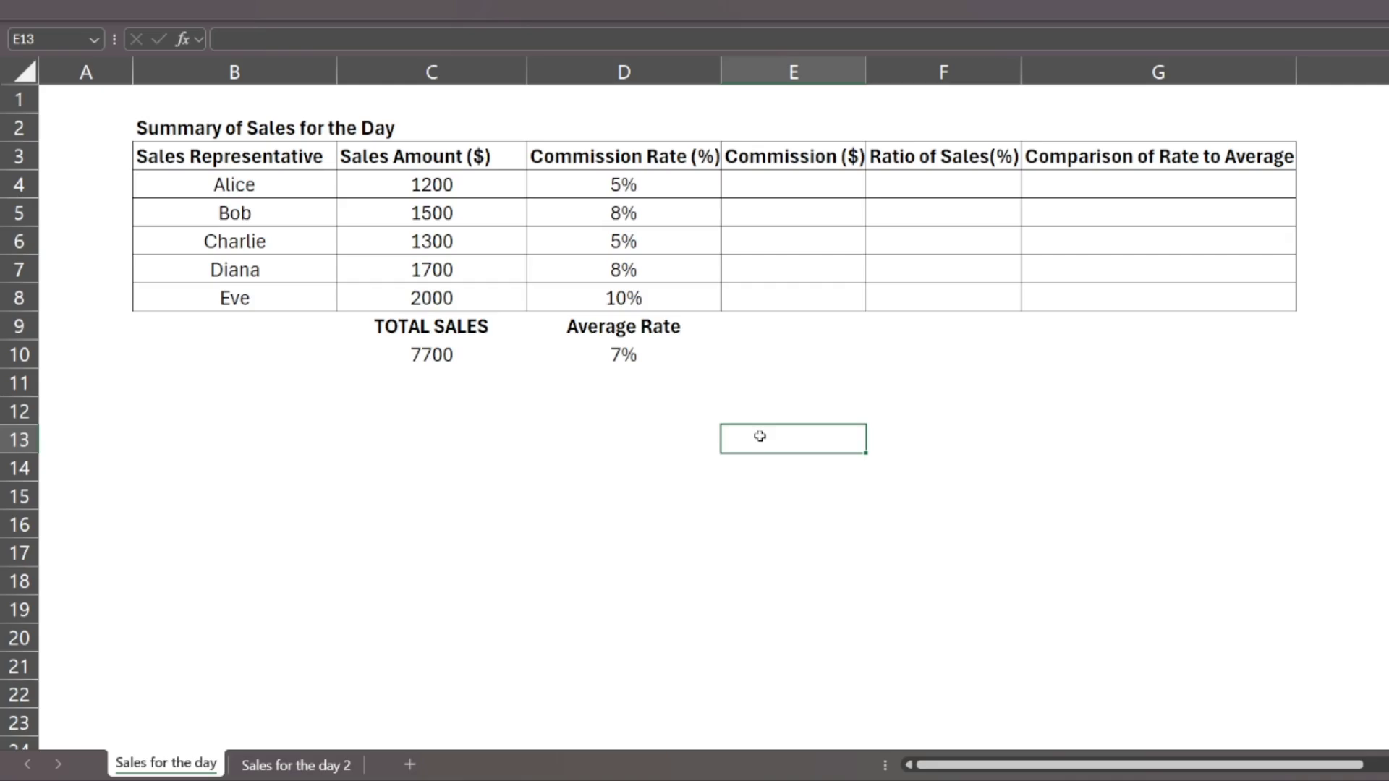
Step: Enter the hard-coded commission formula =1200*.05 in E4, using the 1200 sale and 5% rate
click(770, 163)
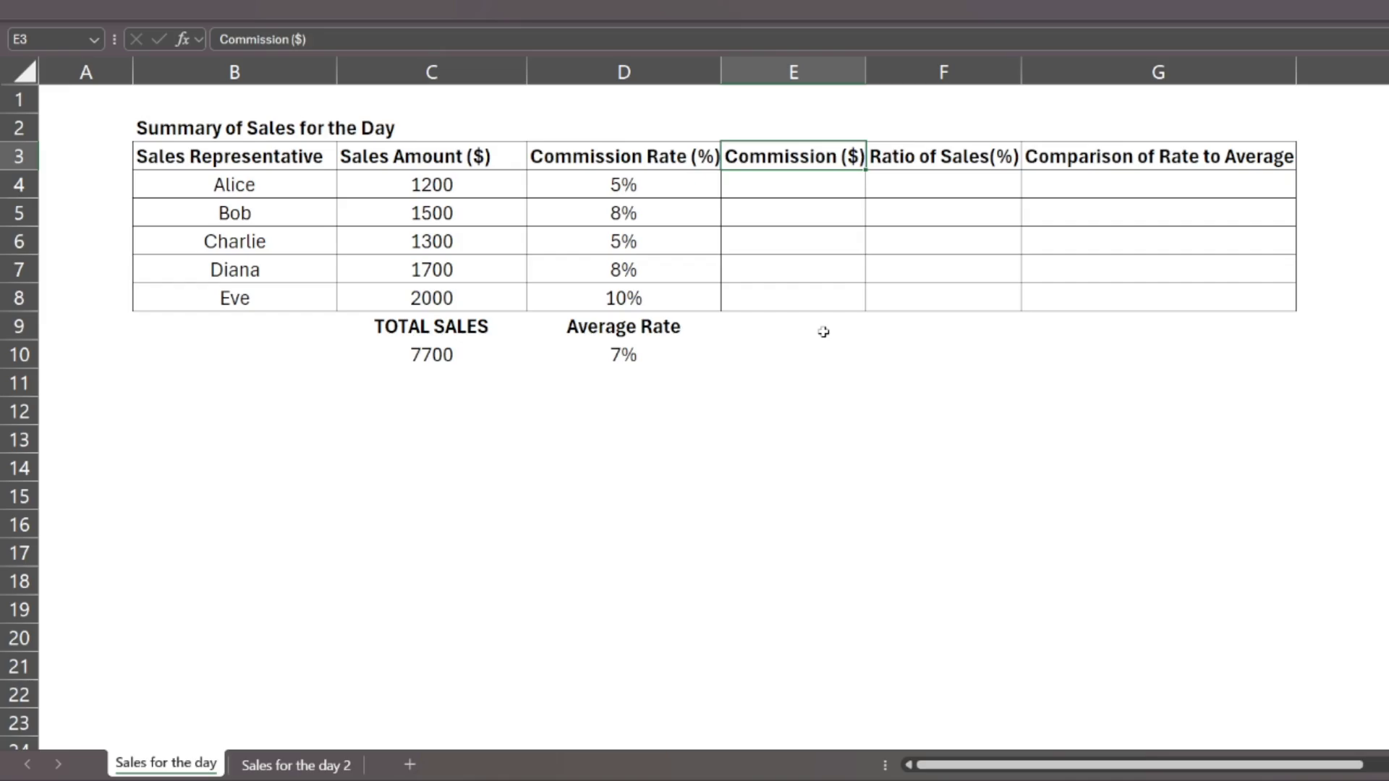
click(433, 196)
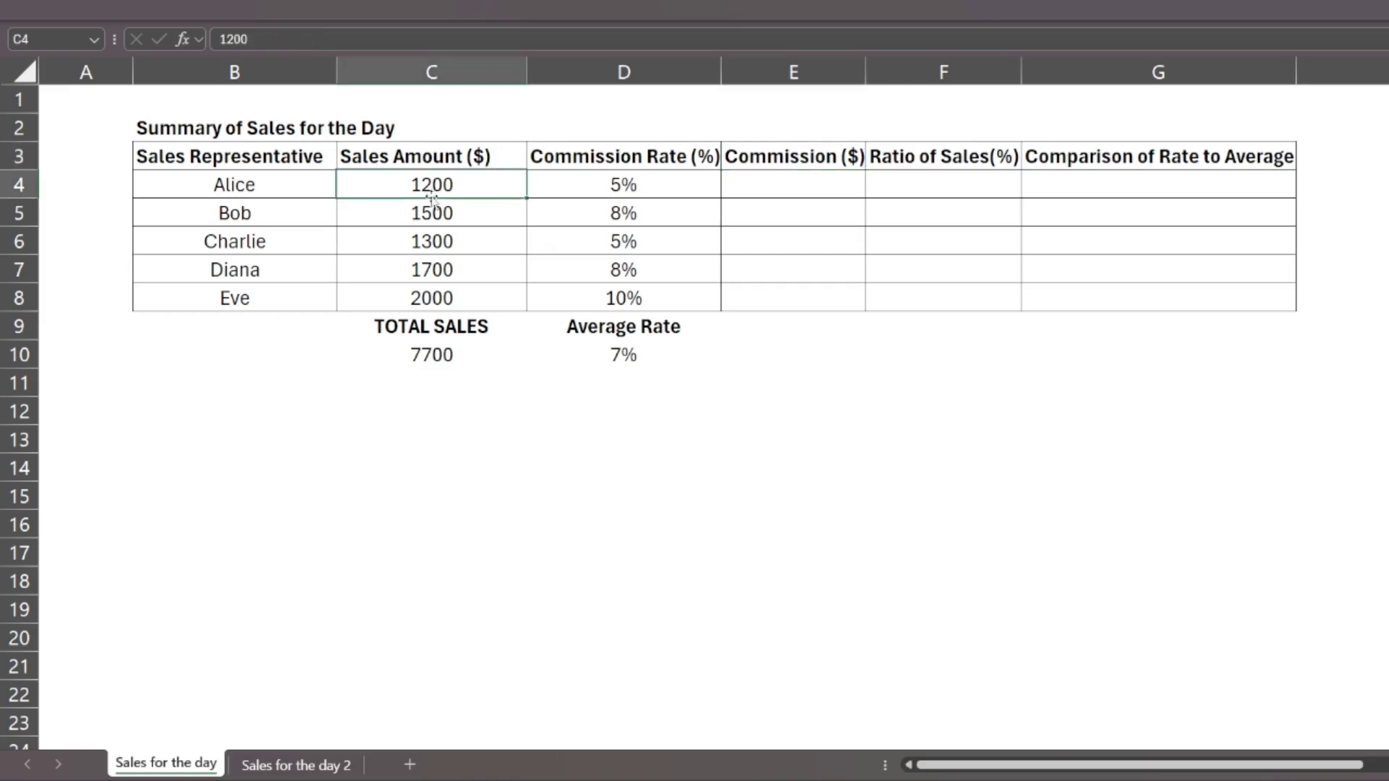
click(588, 197)
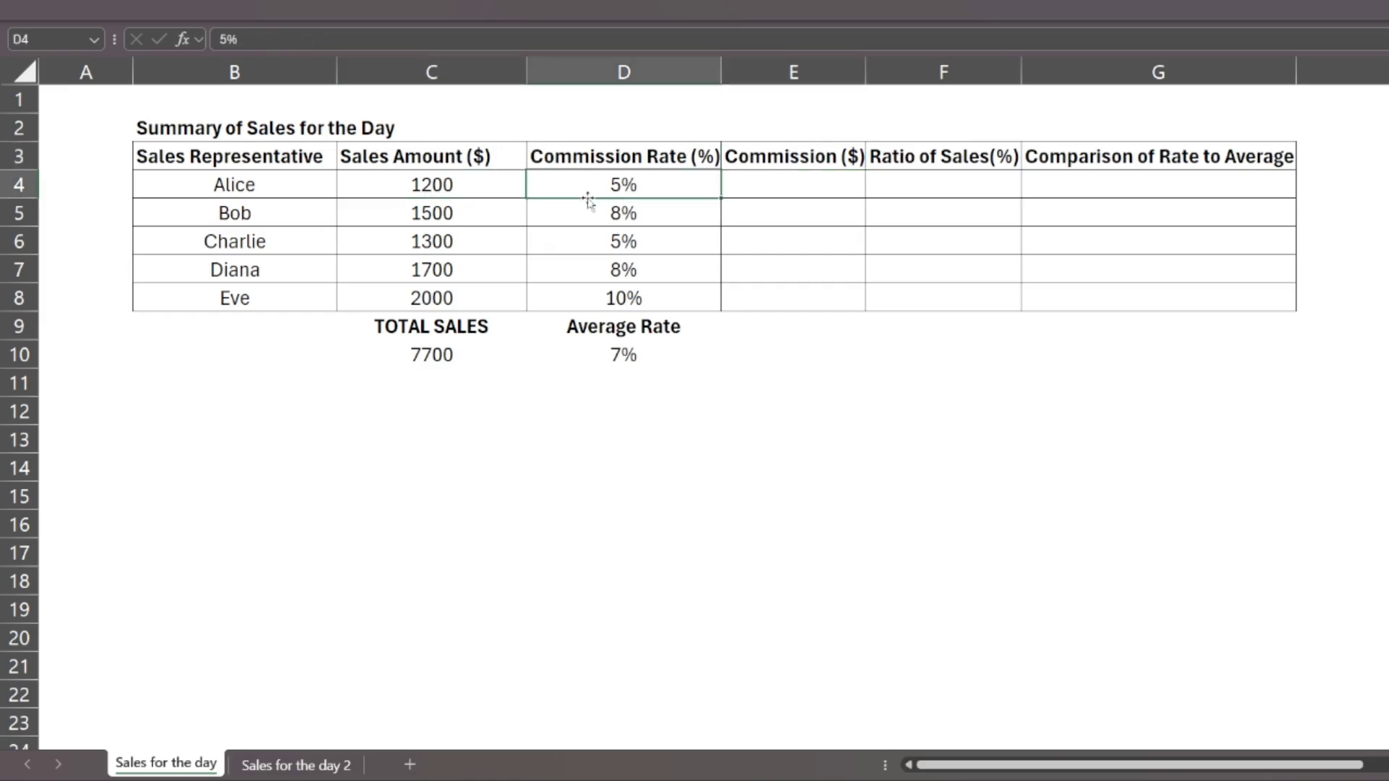
click(747, 194)
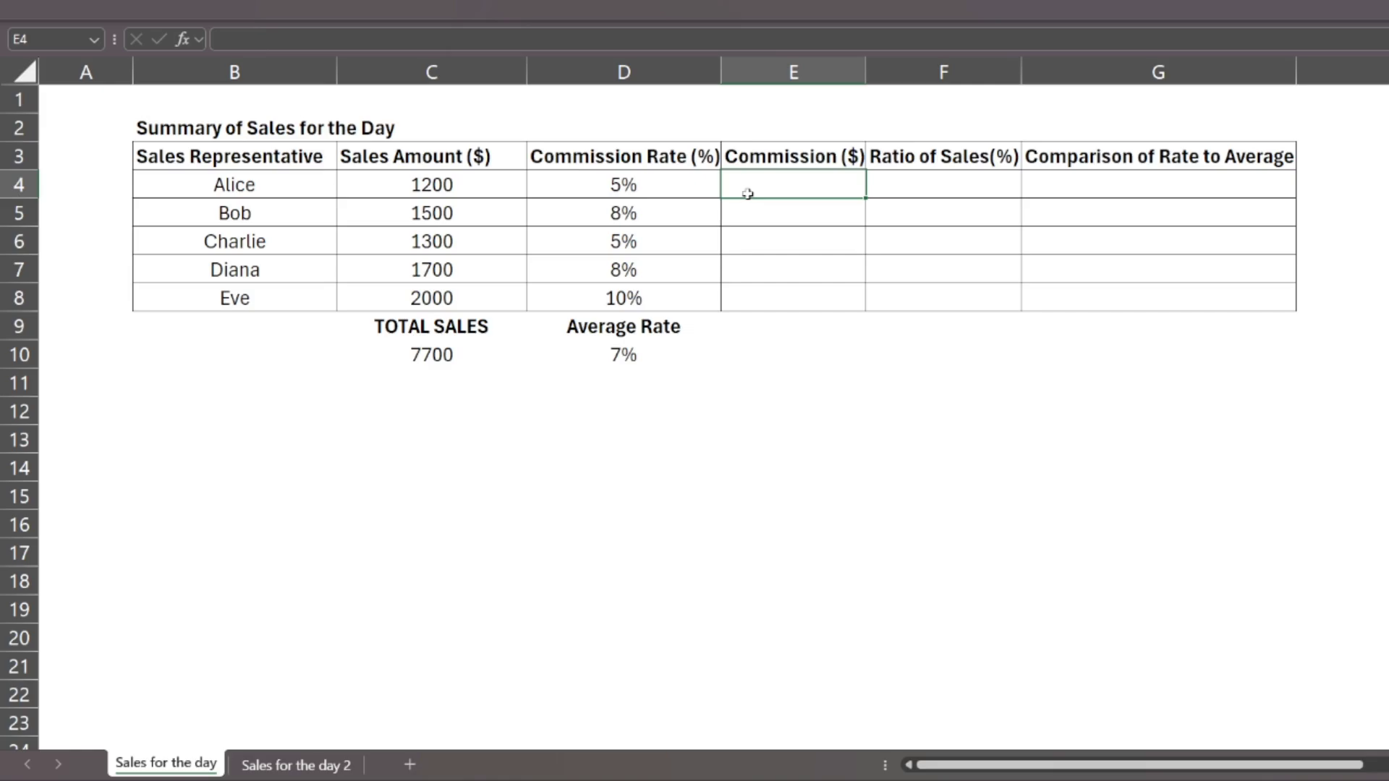
text(=1200*.05)
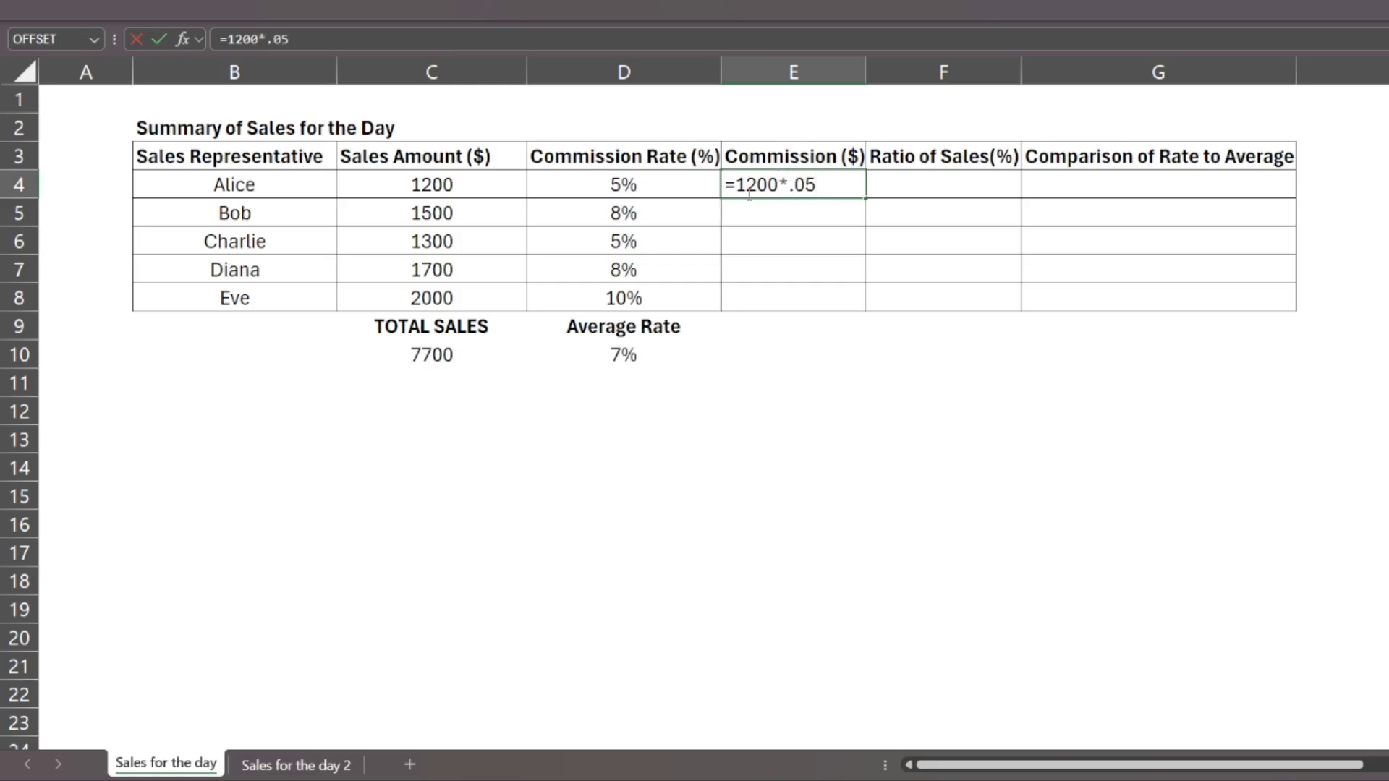
key(Return)
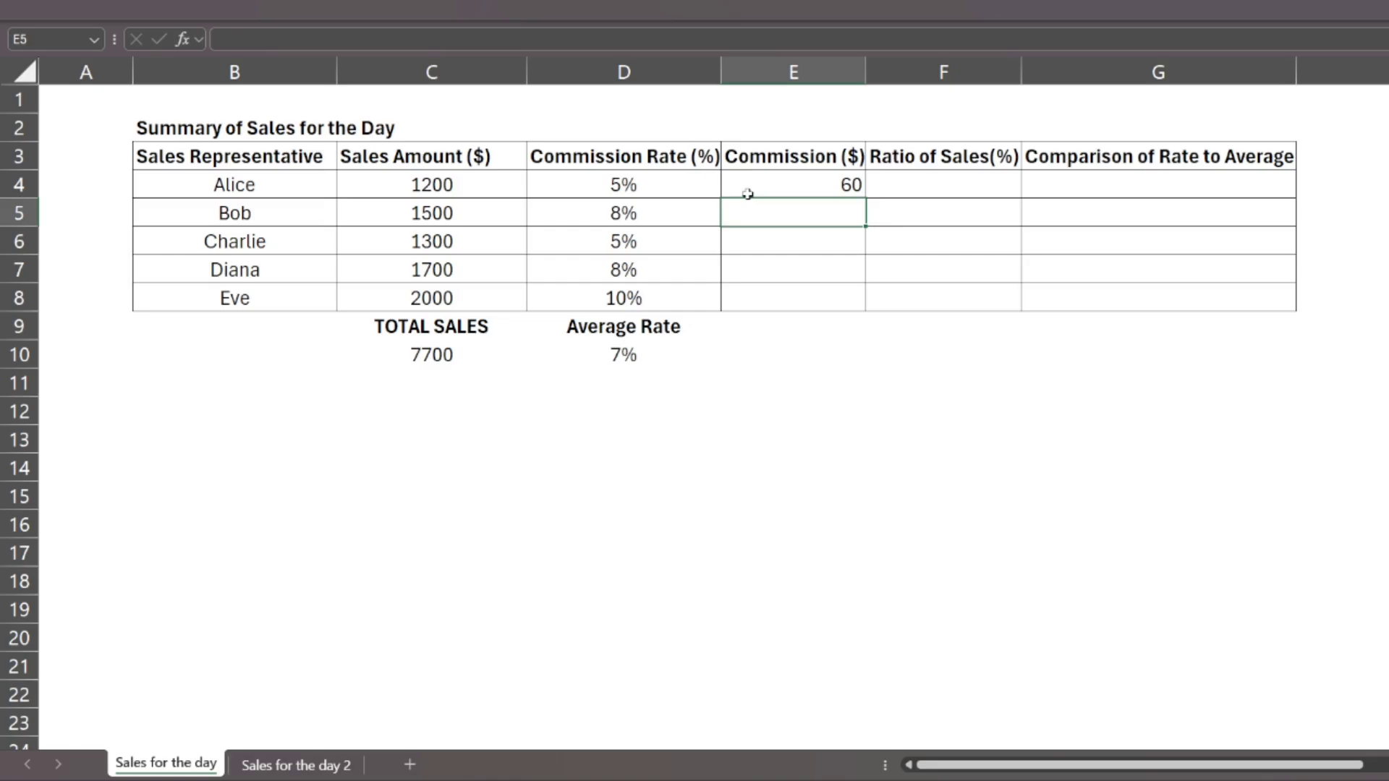
Step: Fill E4's formula down to E8 so every commission shows 60, then check E7's copy
click(747, 194)
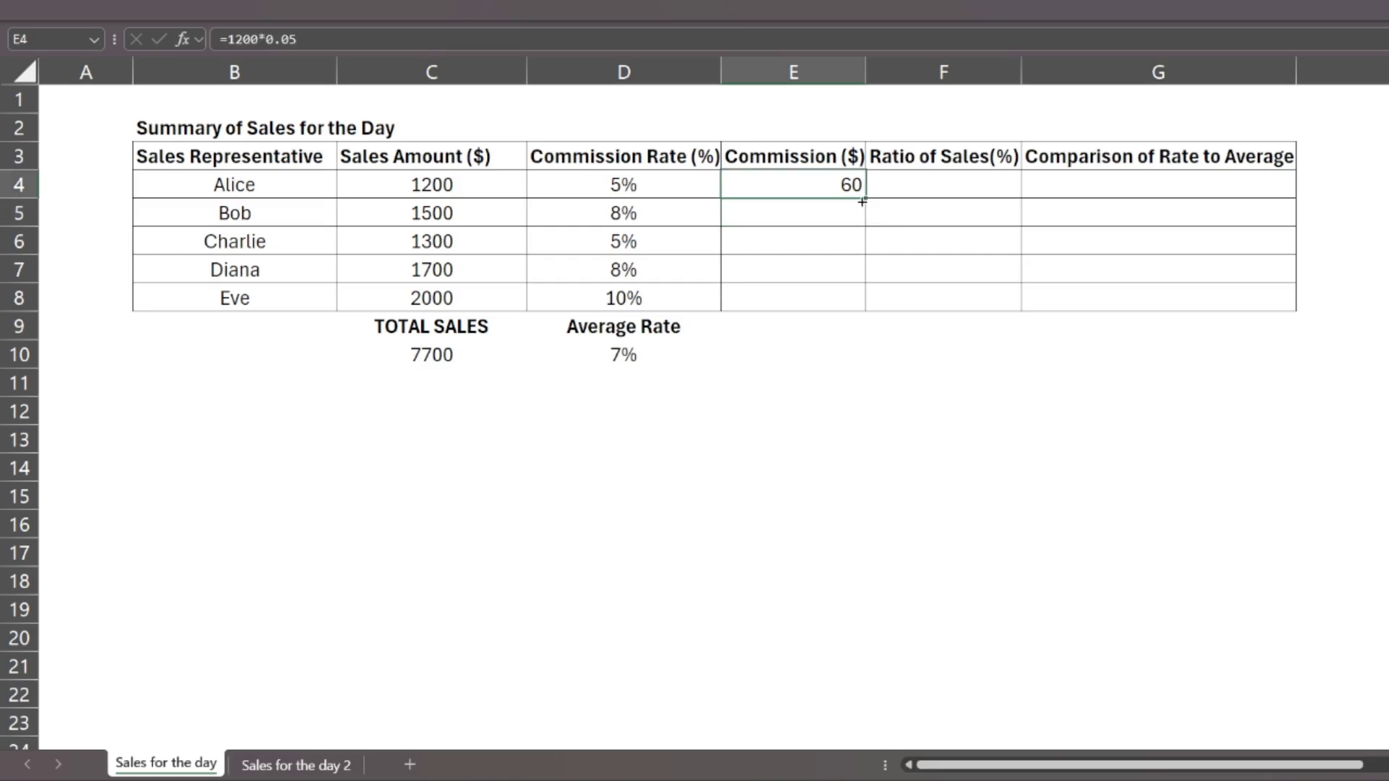
drag(863, 201, 845, 301)
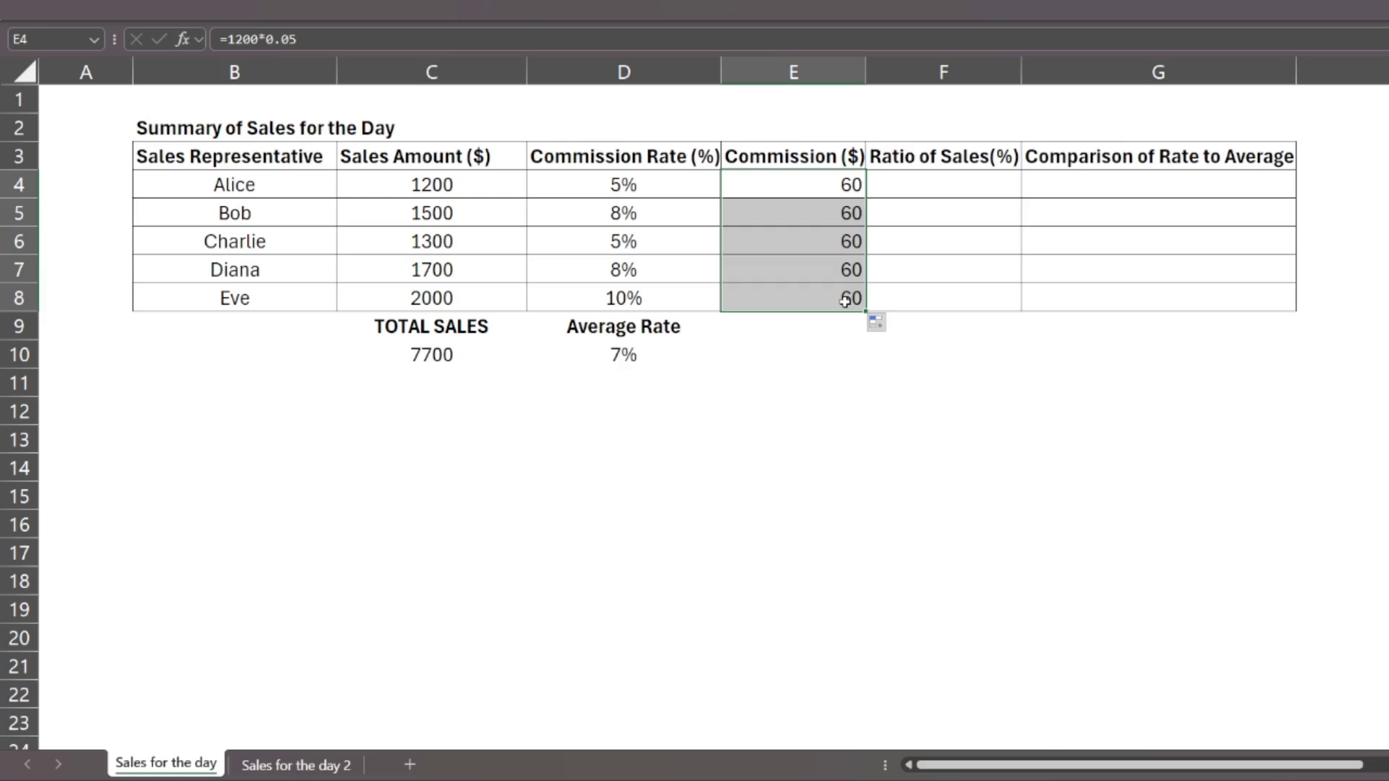
click(809, 187)
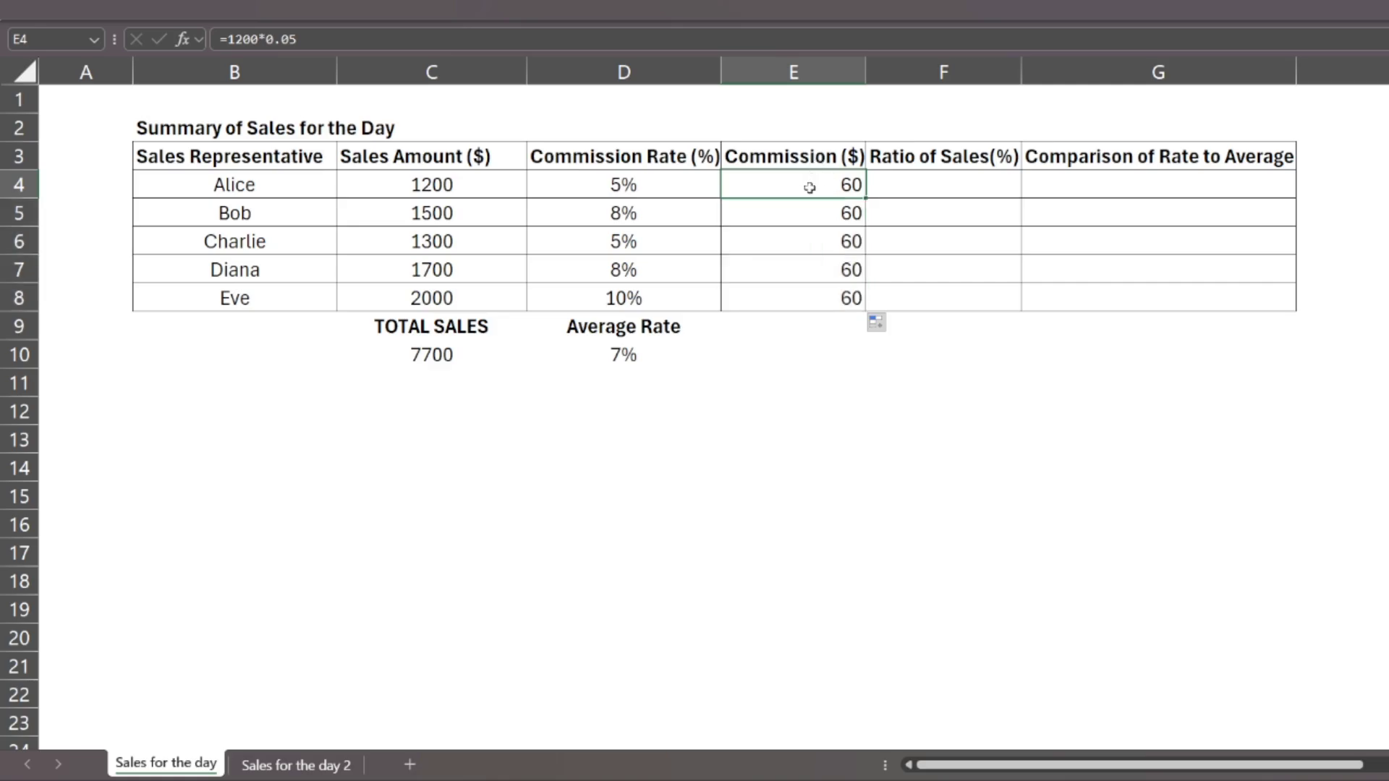
click(226, 39)
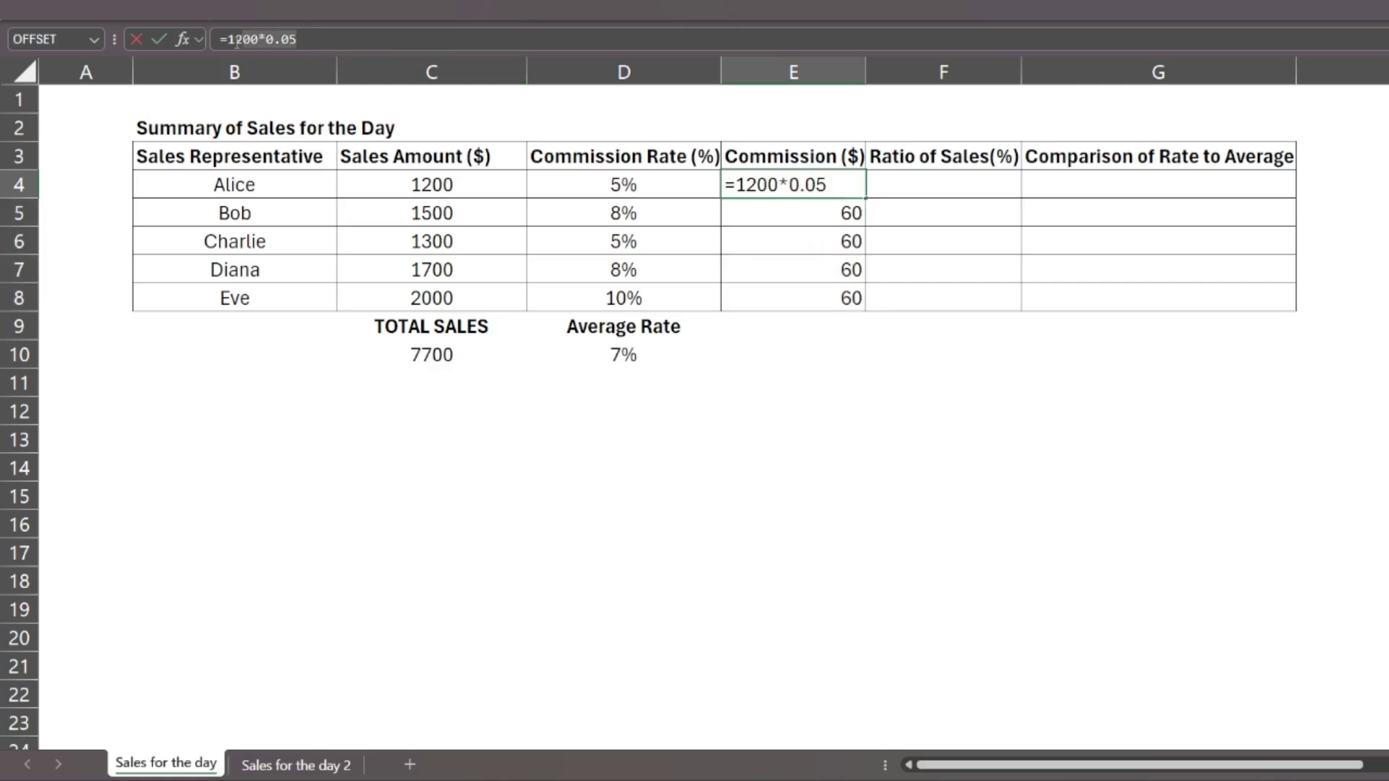
key(Escape)
click(795, 277)
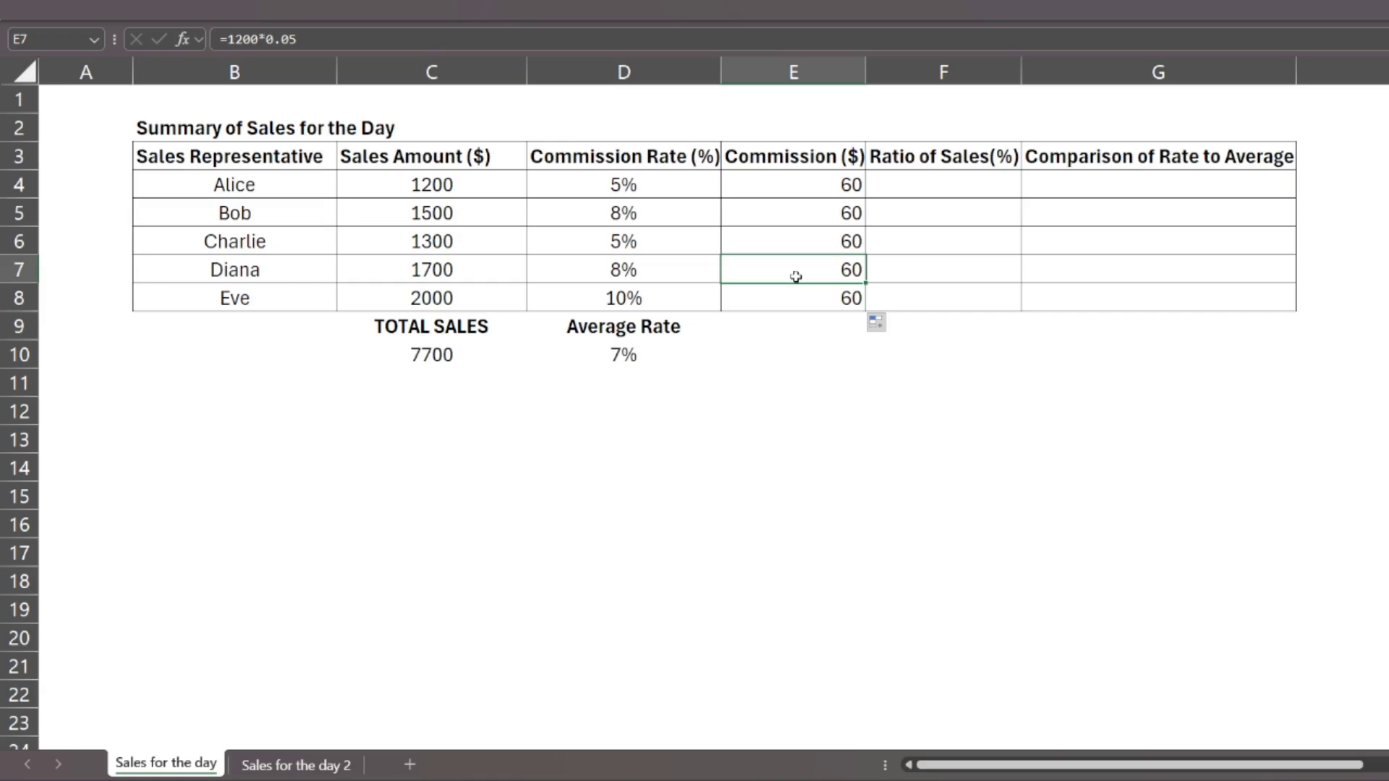
drag(318, 194, 291, 293)
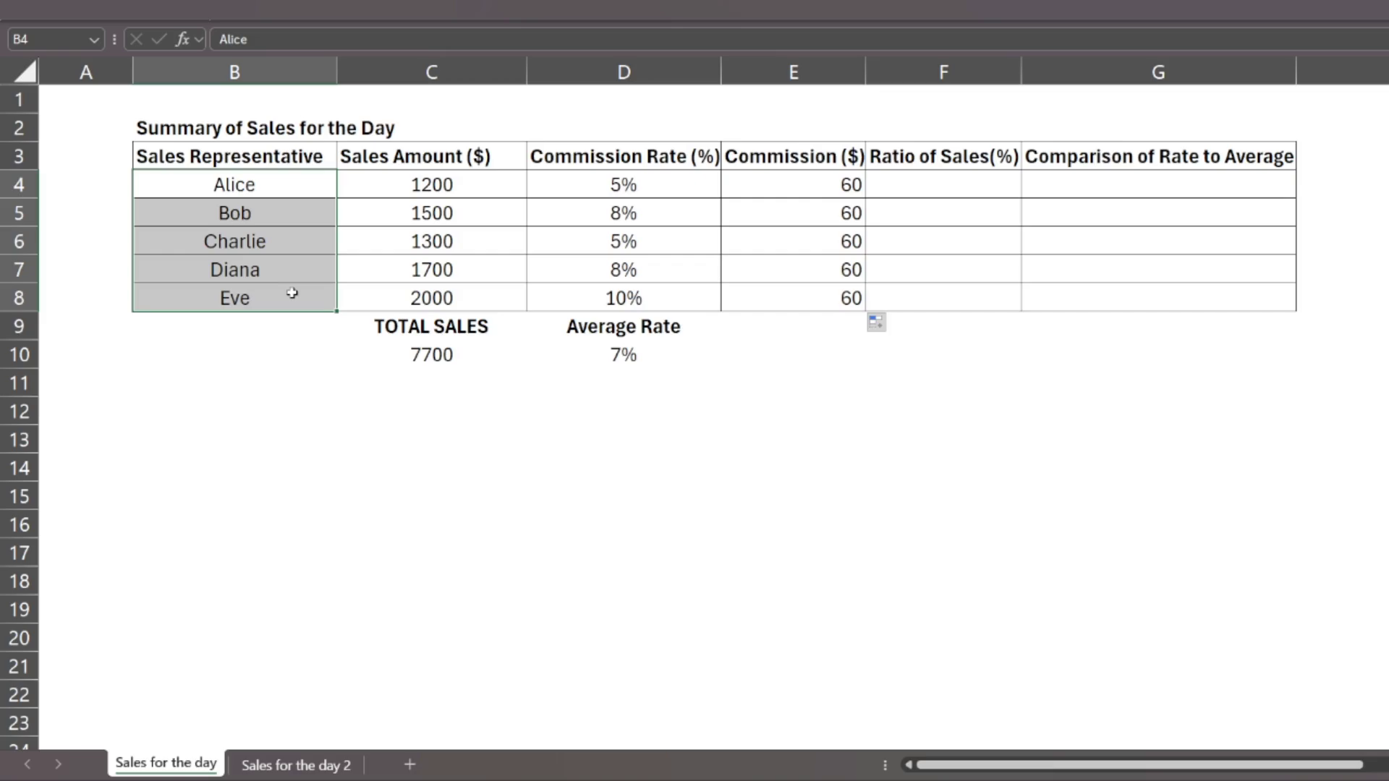
click(757, 217)
drag(756, 217, 744, 310)
key(Delete)
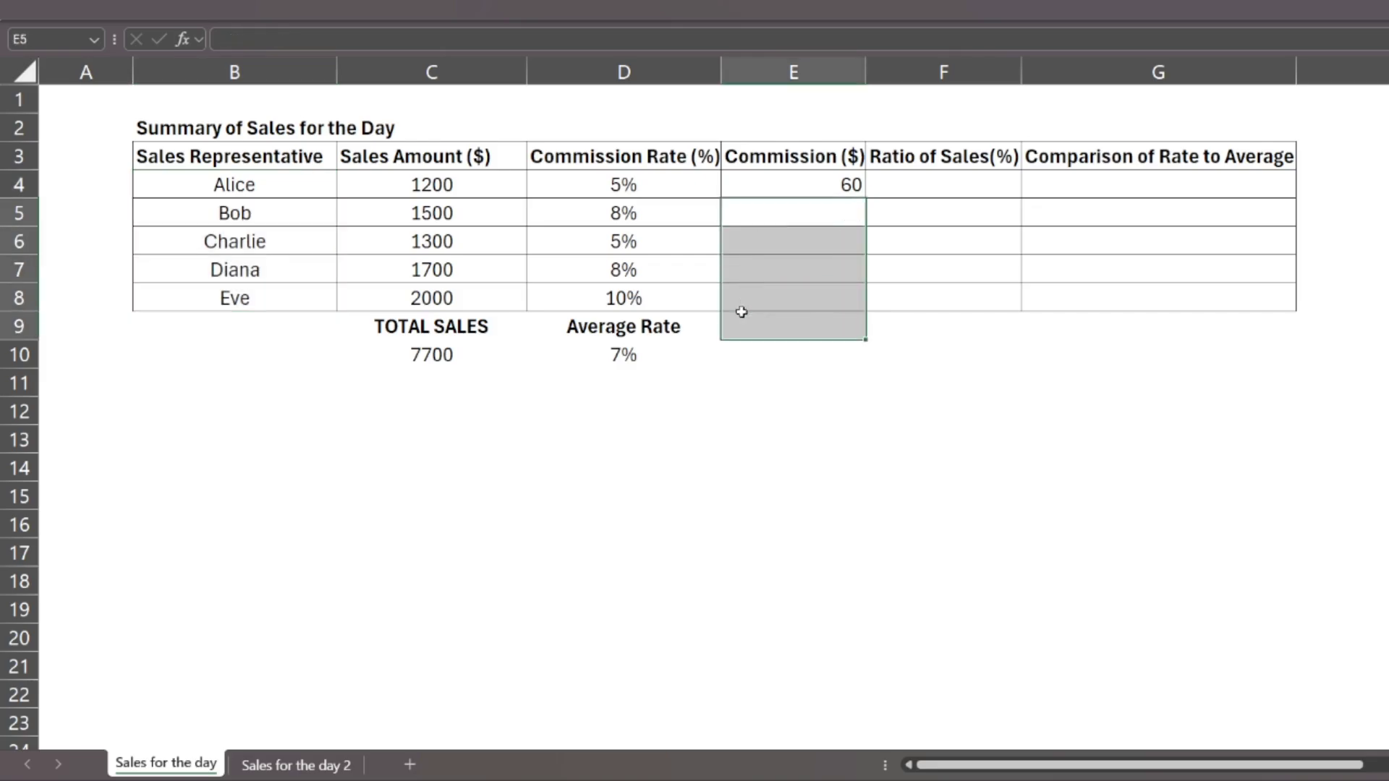
click(762, 179)
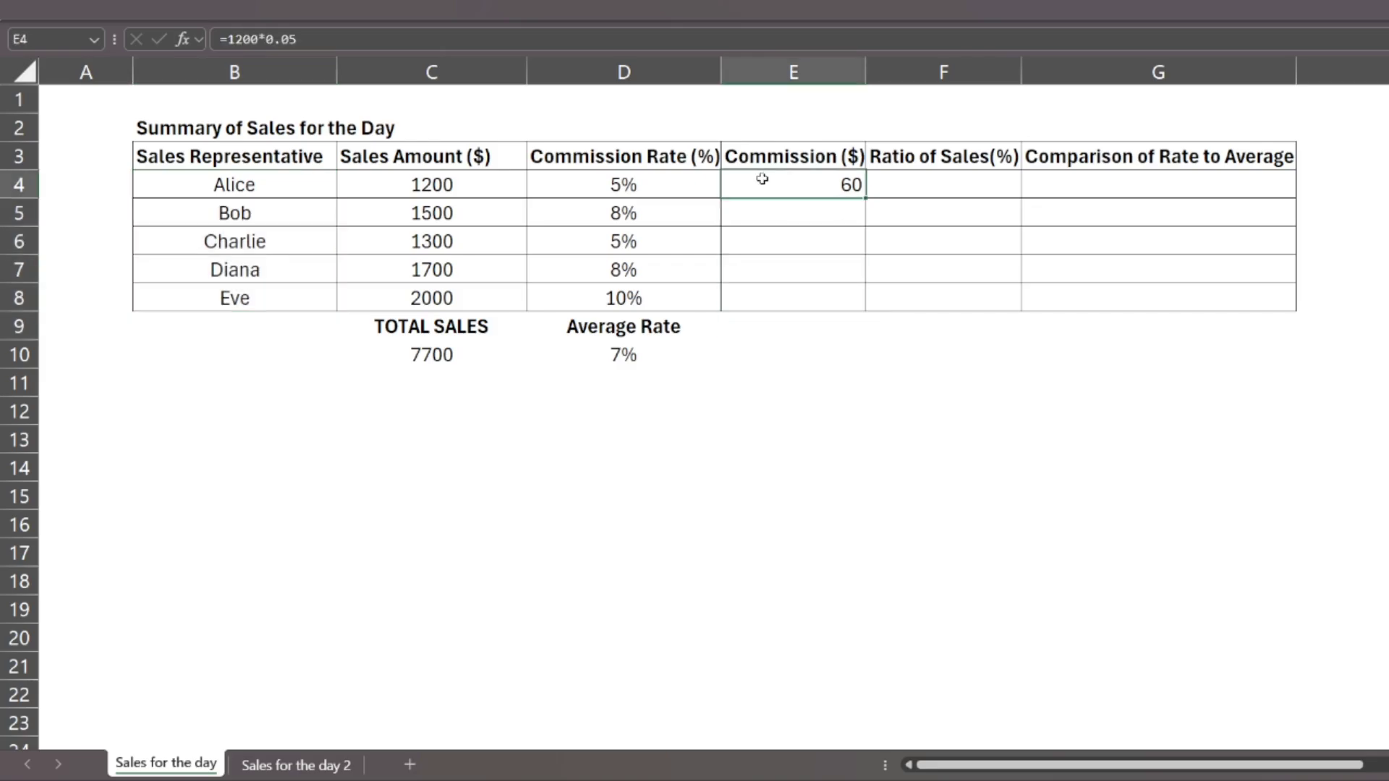
key(Delete)
text(=)
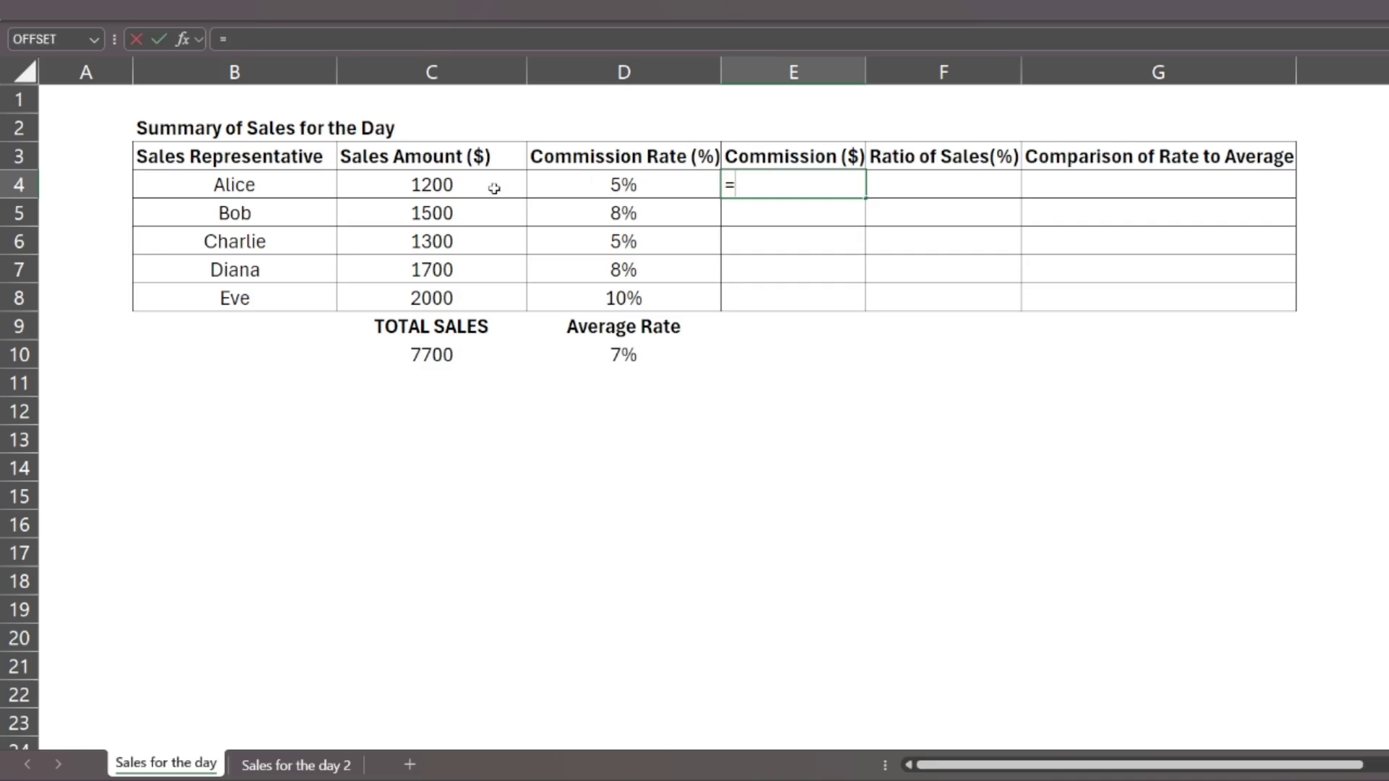
click(494, 188)
text(*)
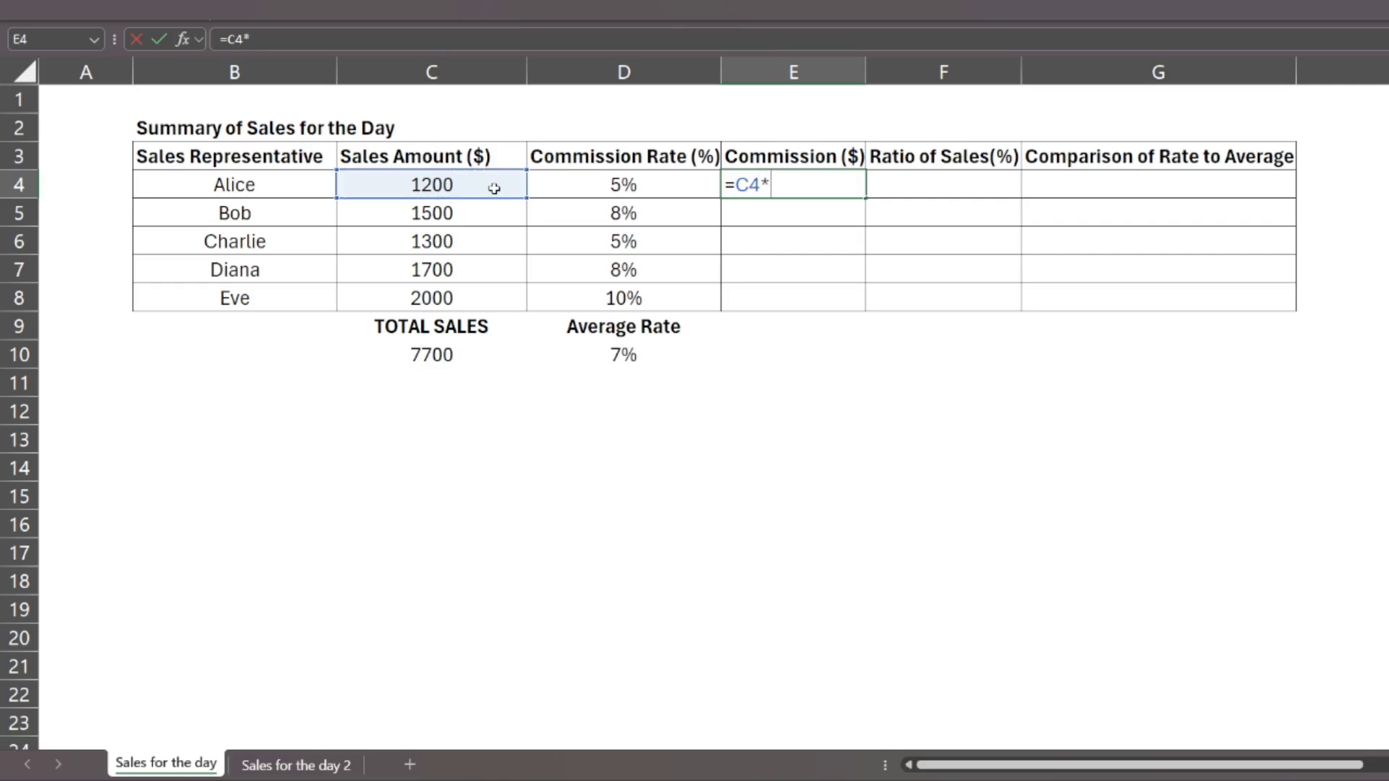
click(557, 182)
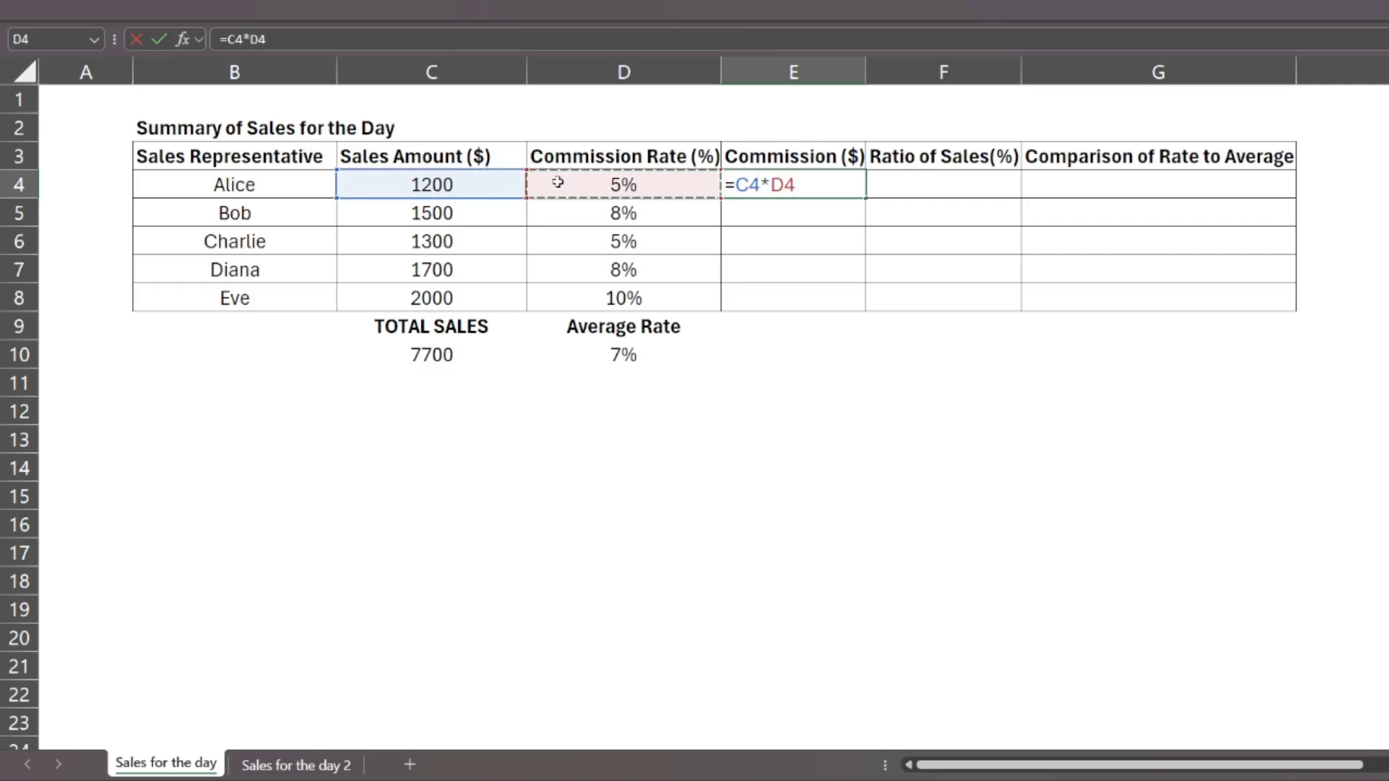
key(Return)
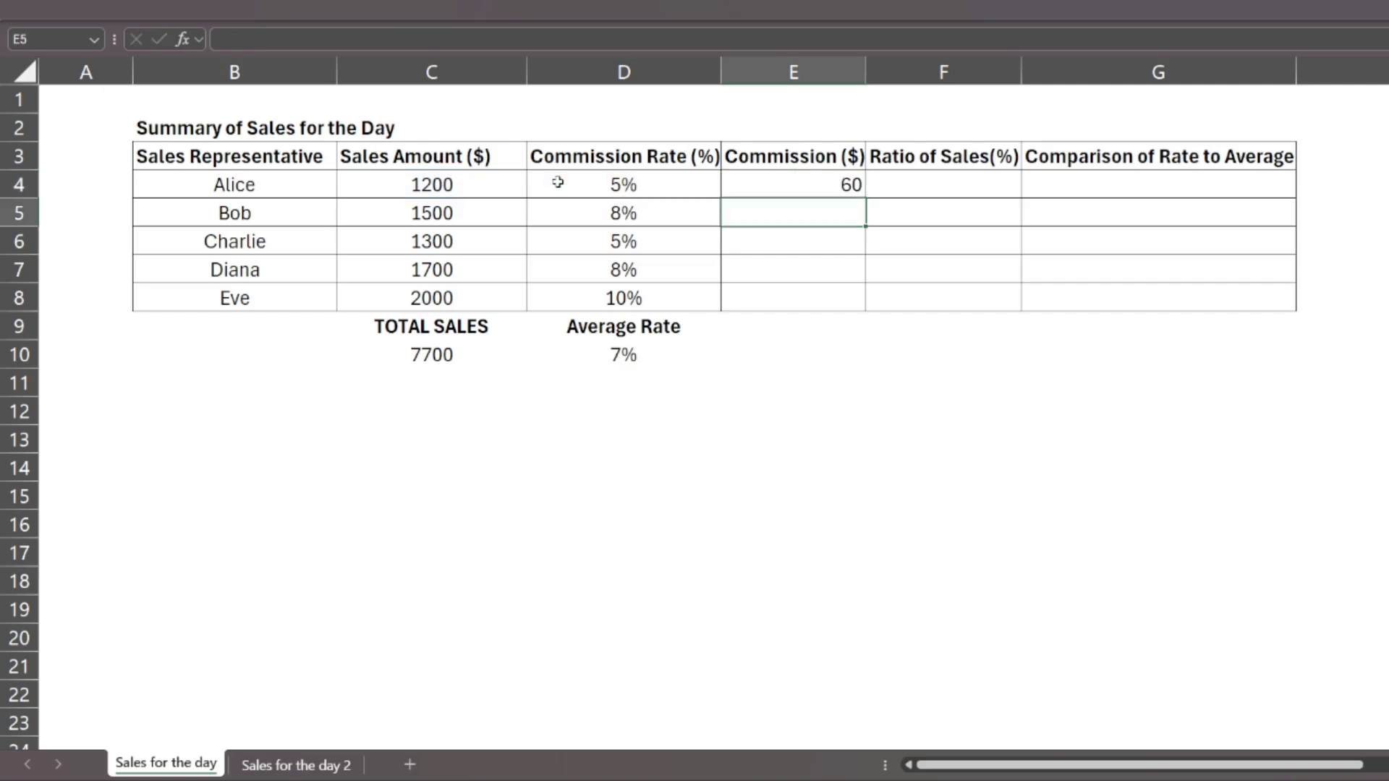
click(477, 187)
click(600, 190)
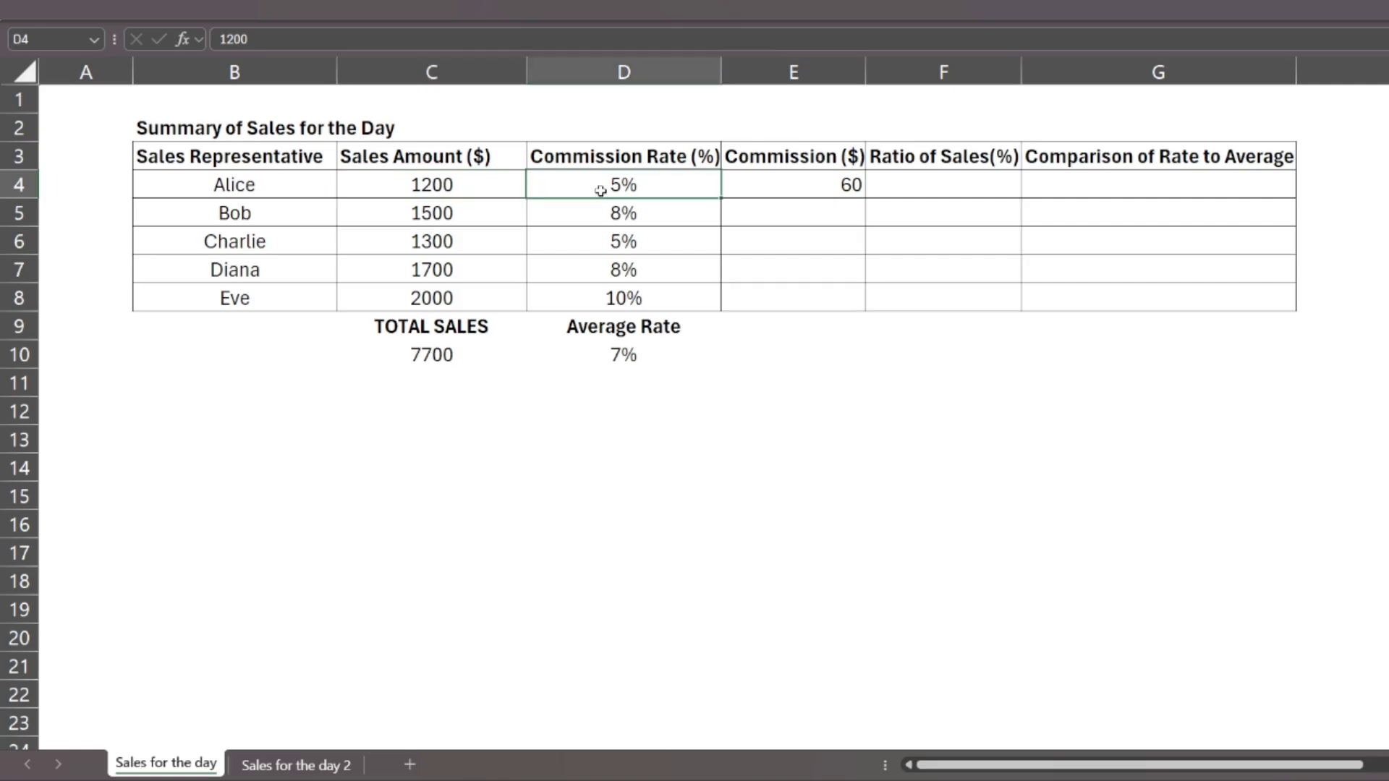
click(755, 188)
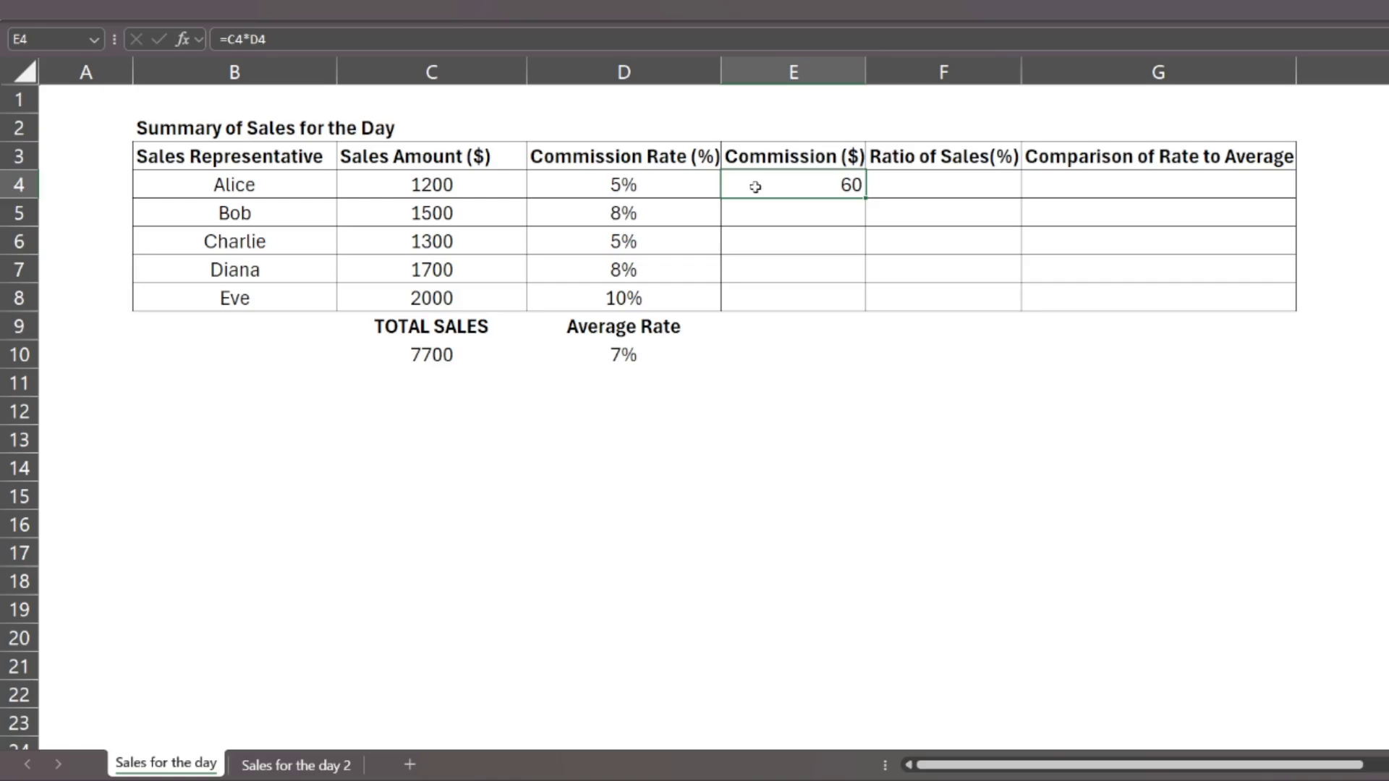
click(478, 187)
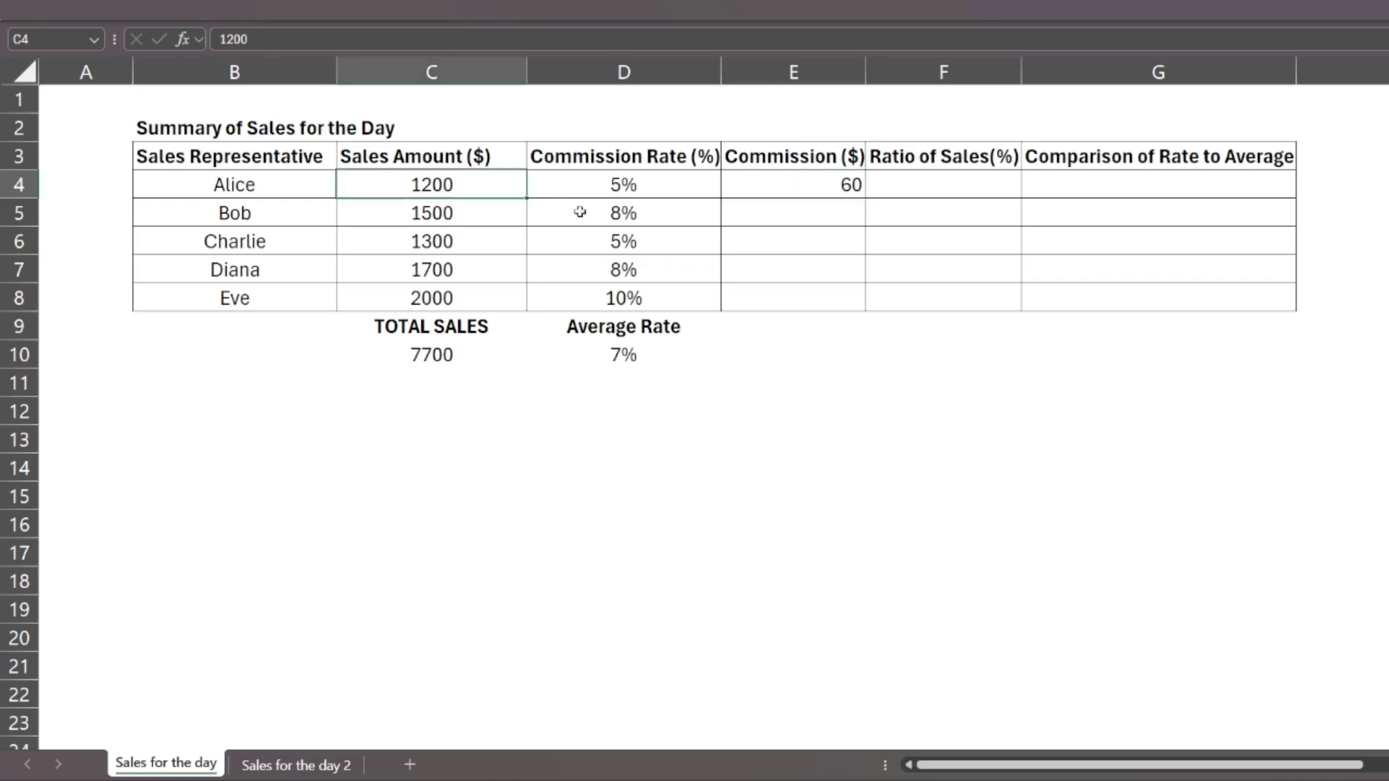
click(595, 194)
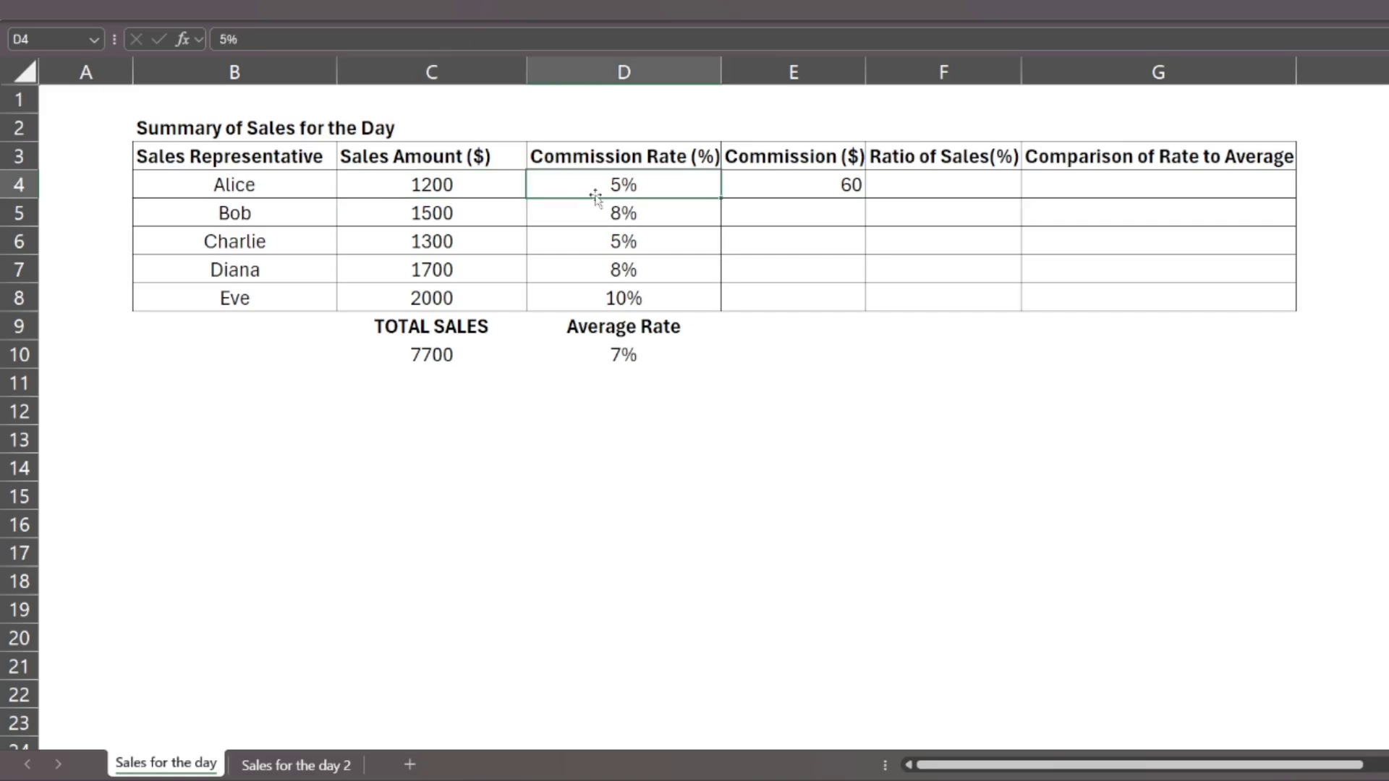
click(806, 186)
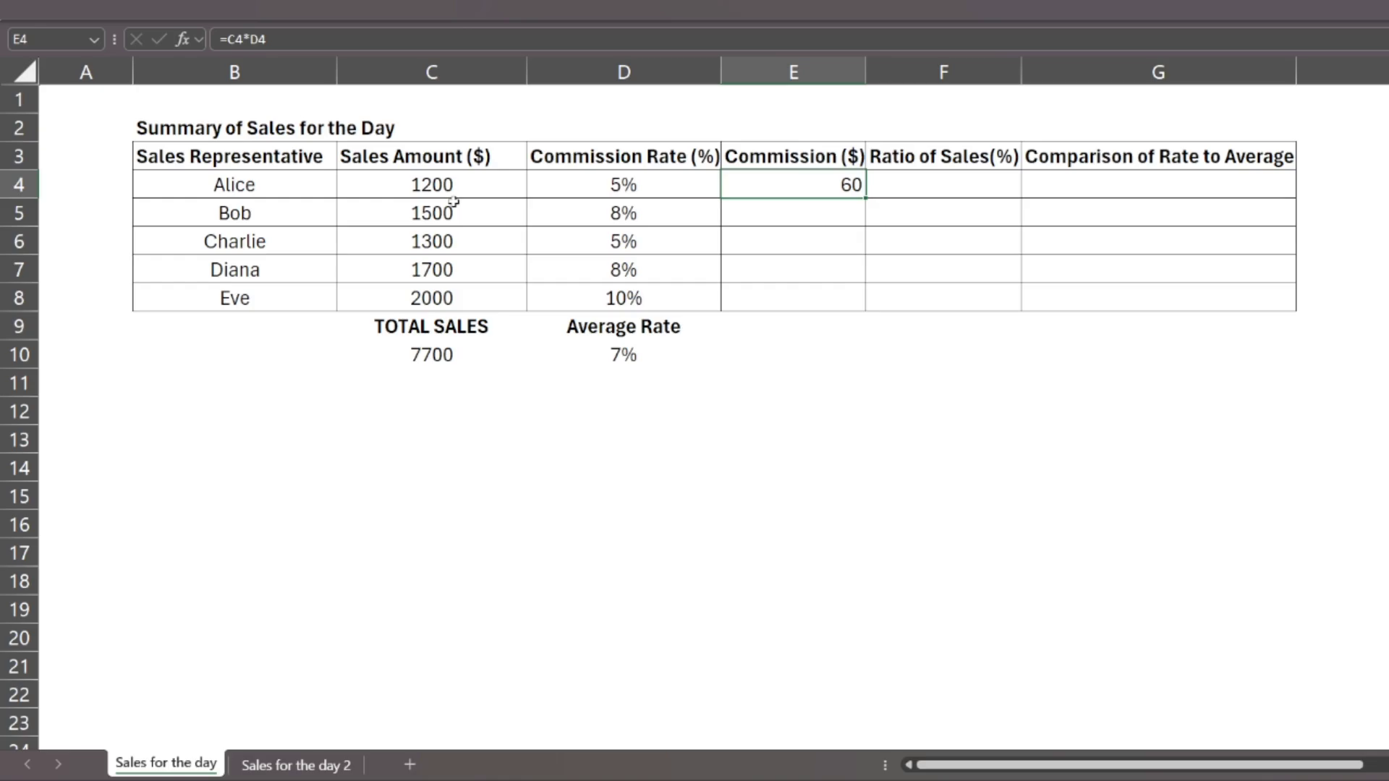
Step: Type the label 'Referencing' in B13 and the heading 'Relative' in C14
click(194, 431)
text(Referencing)
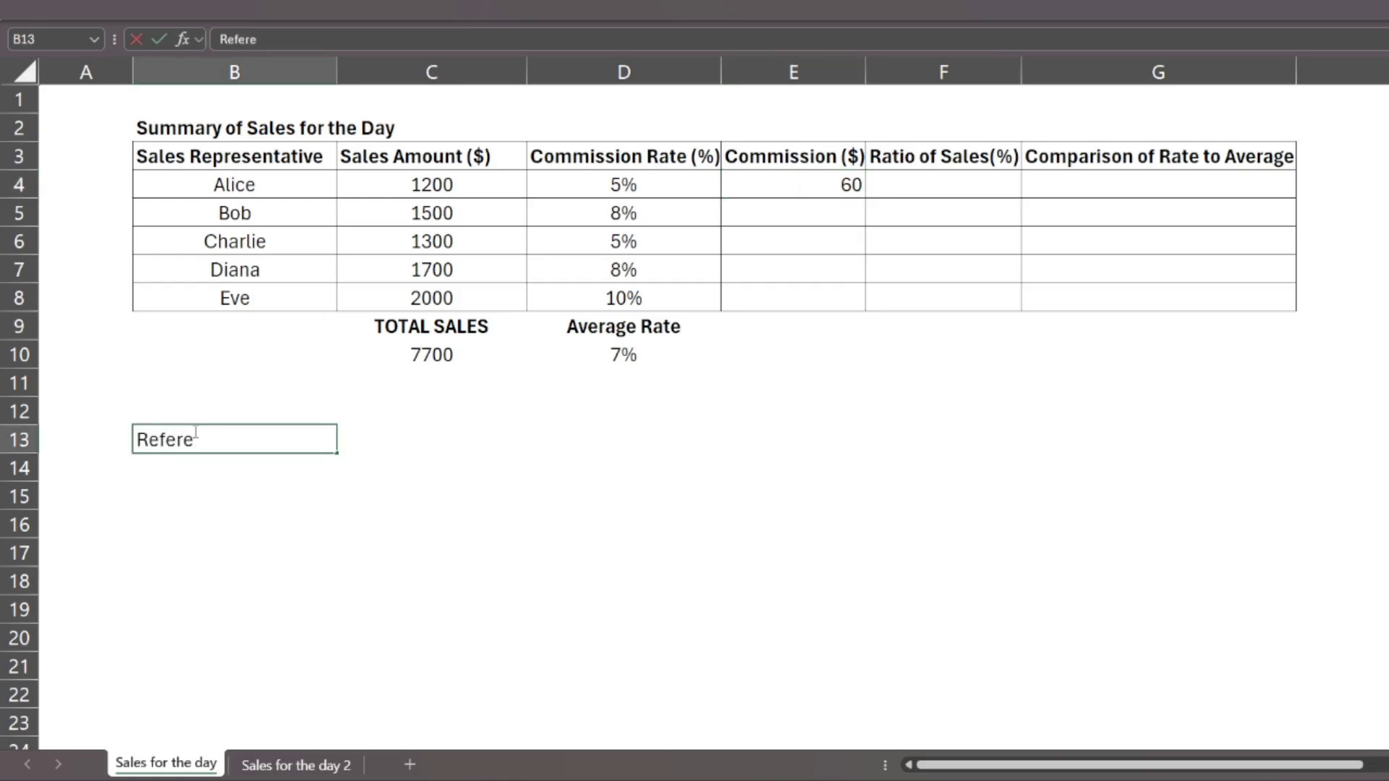
key(Return)
key(Right)
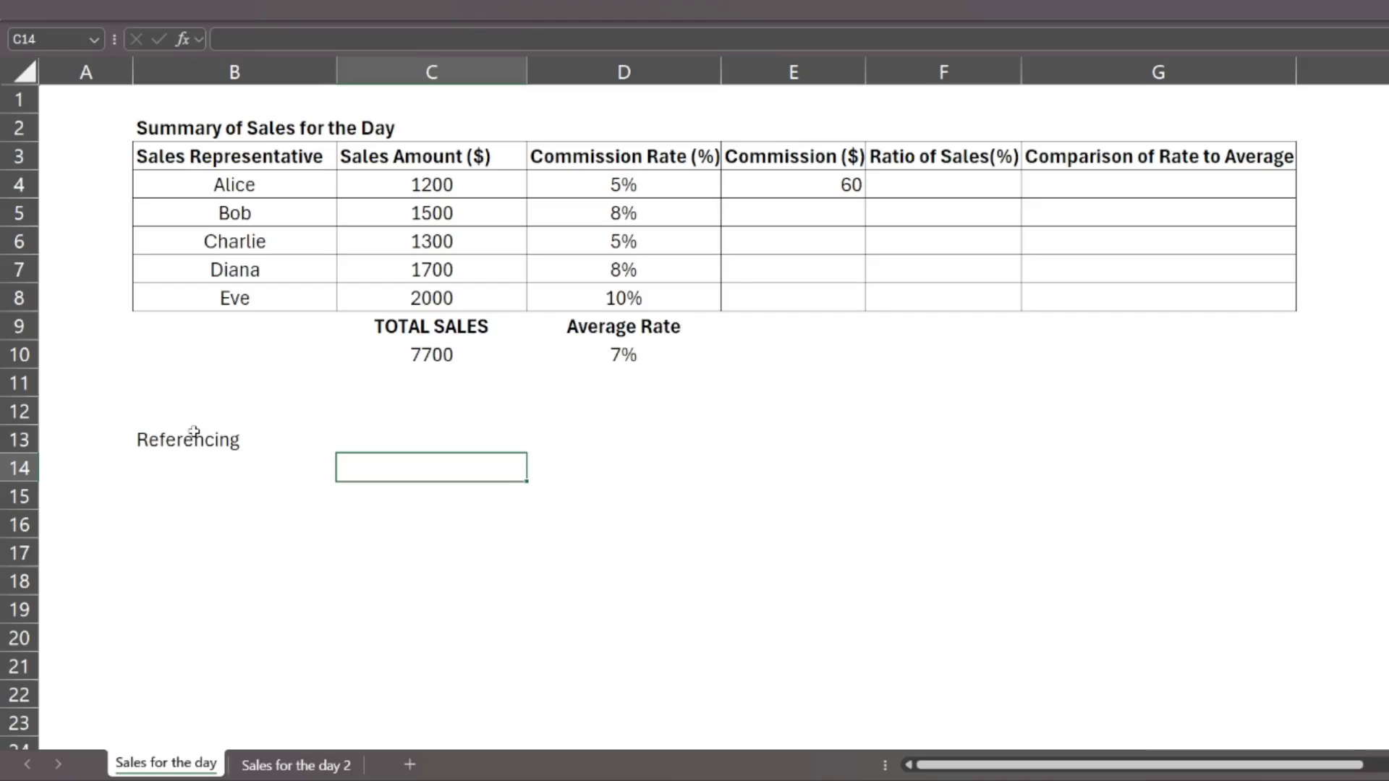
text(Relative)
key(Return)
Step: Add the 'Absolute' heading in C15 and make it bold
text(Abosl)
key(BackSpace)
key(BackSpace)
key(BackSpace)
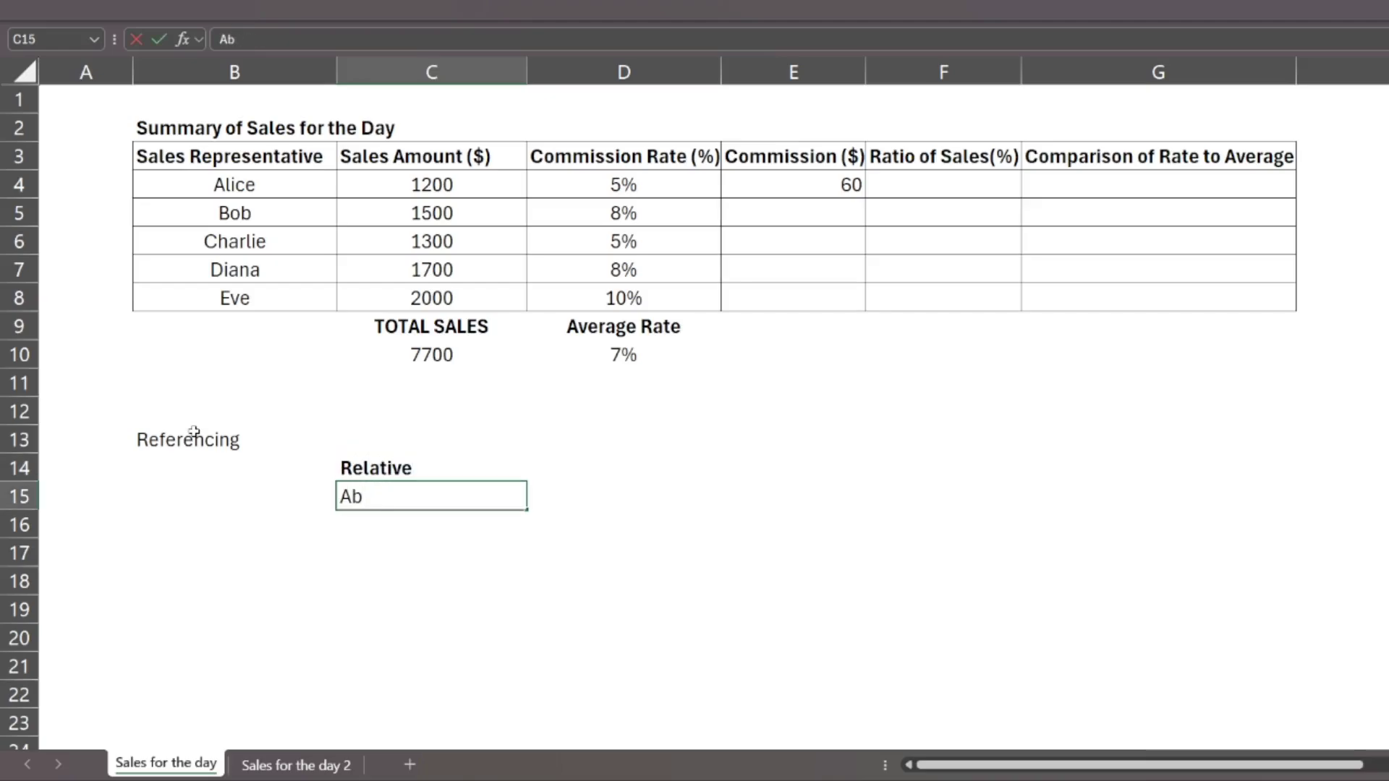
text(solute)
key(Return)
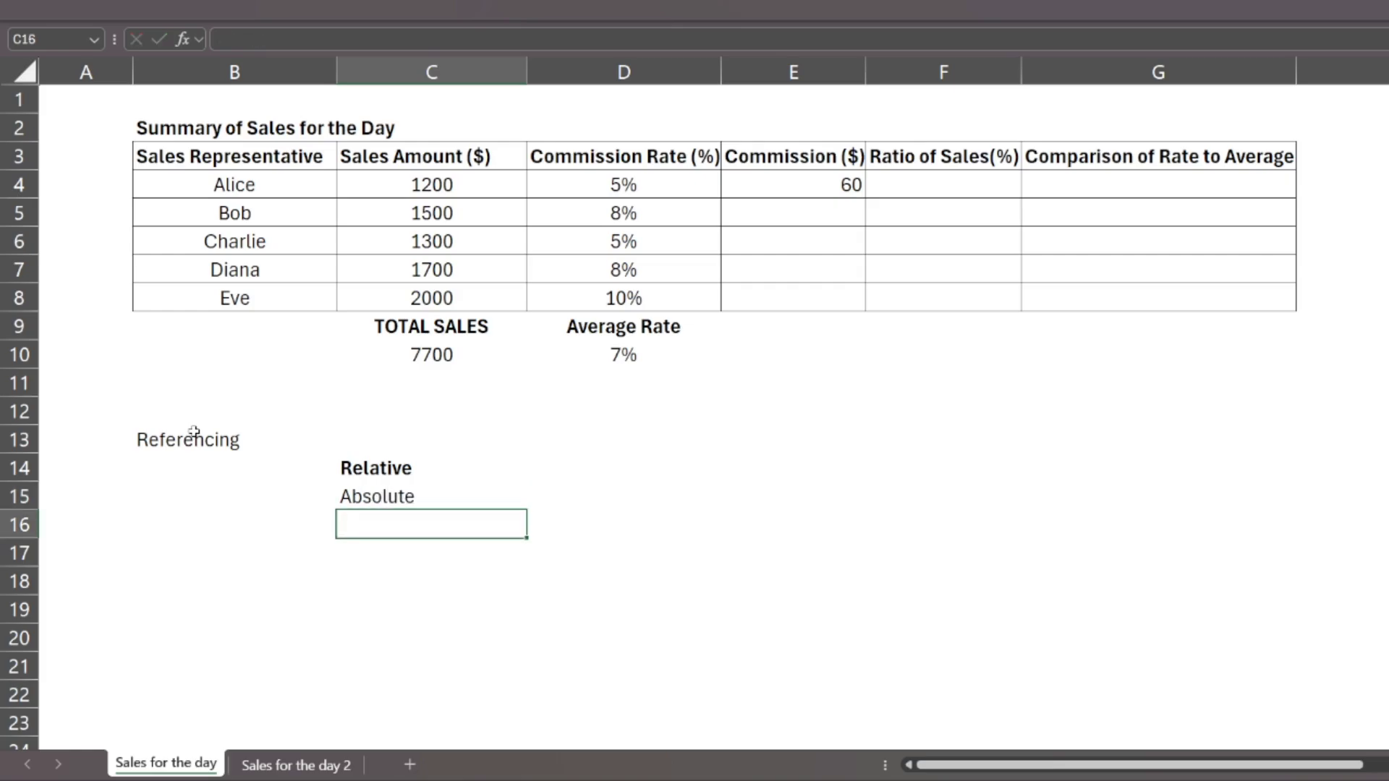
key(Up)
key(ctrl+b)
key(Up)
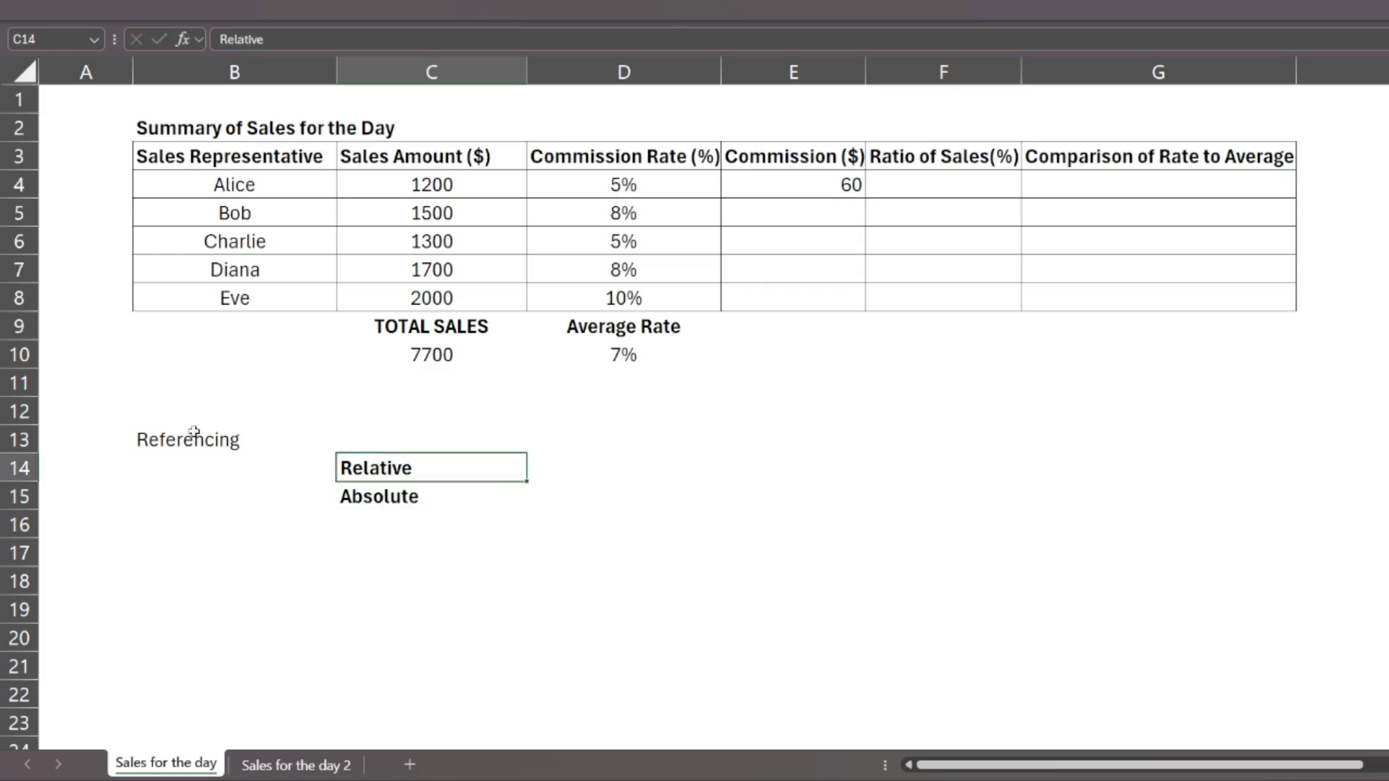
key(Down)
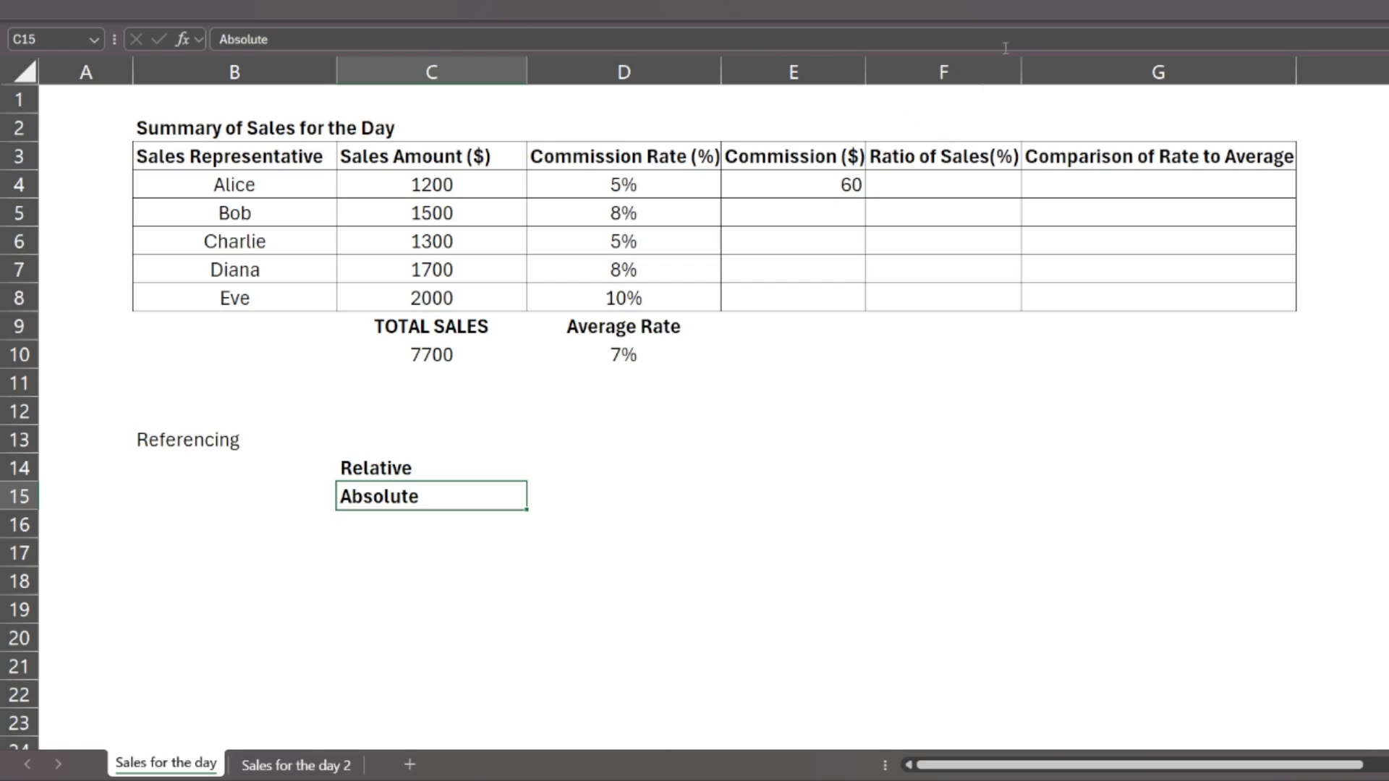
Step: Write '- references change with the position of the formula' beside Relative in D14
click(786, 185)
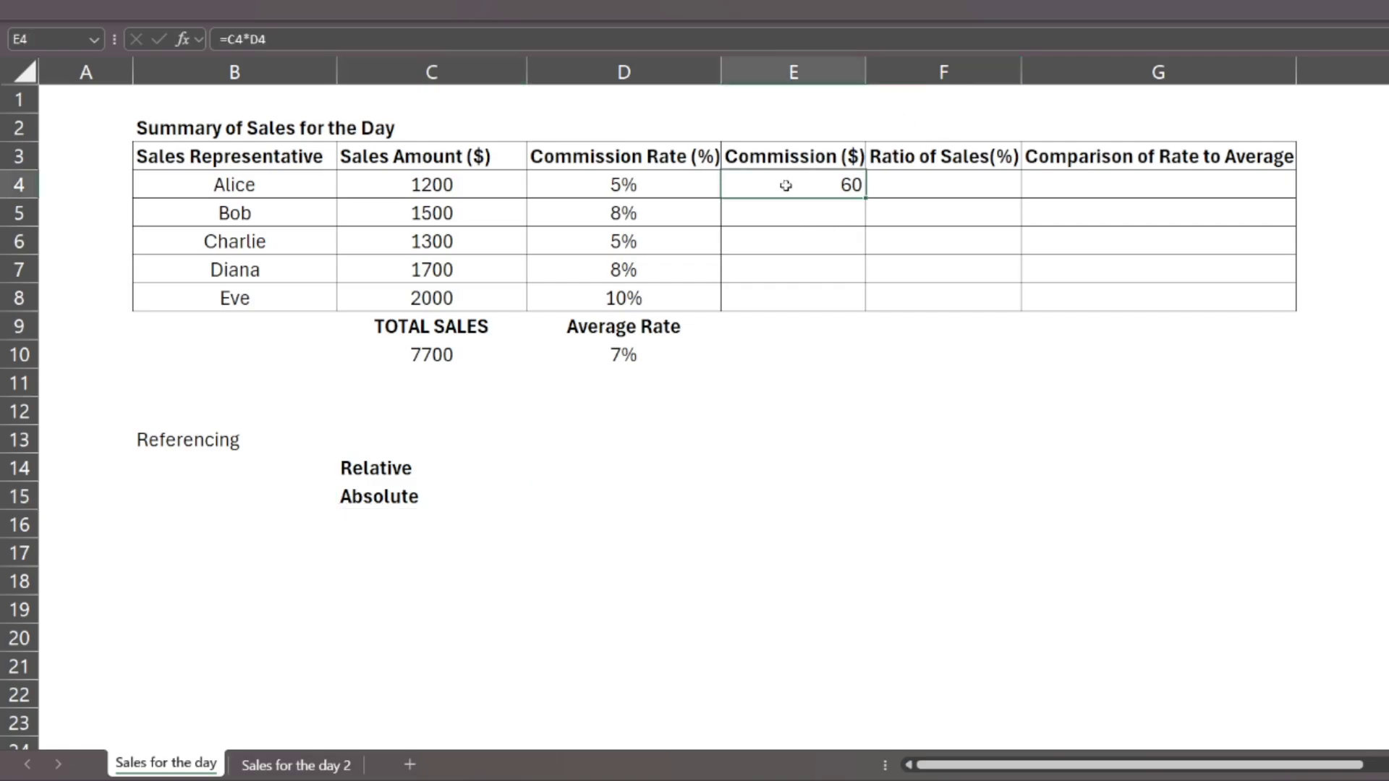
click(367, 465)
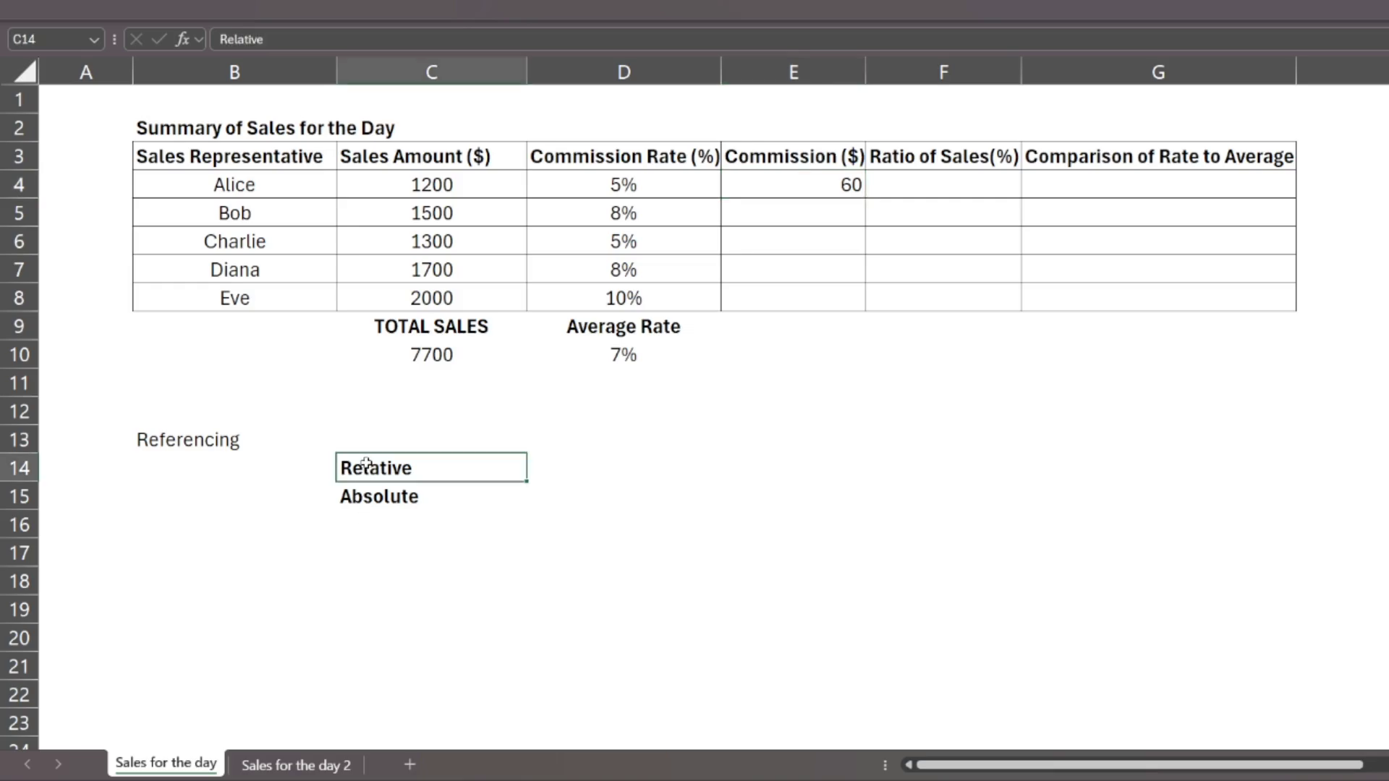
key(Right)
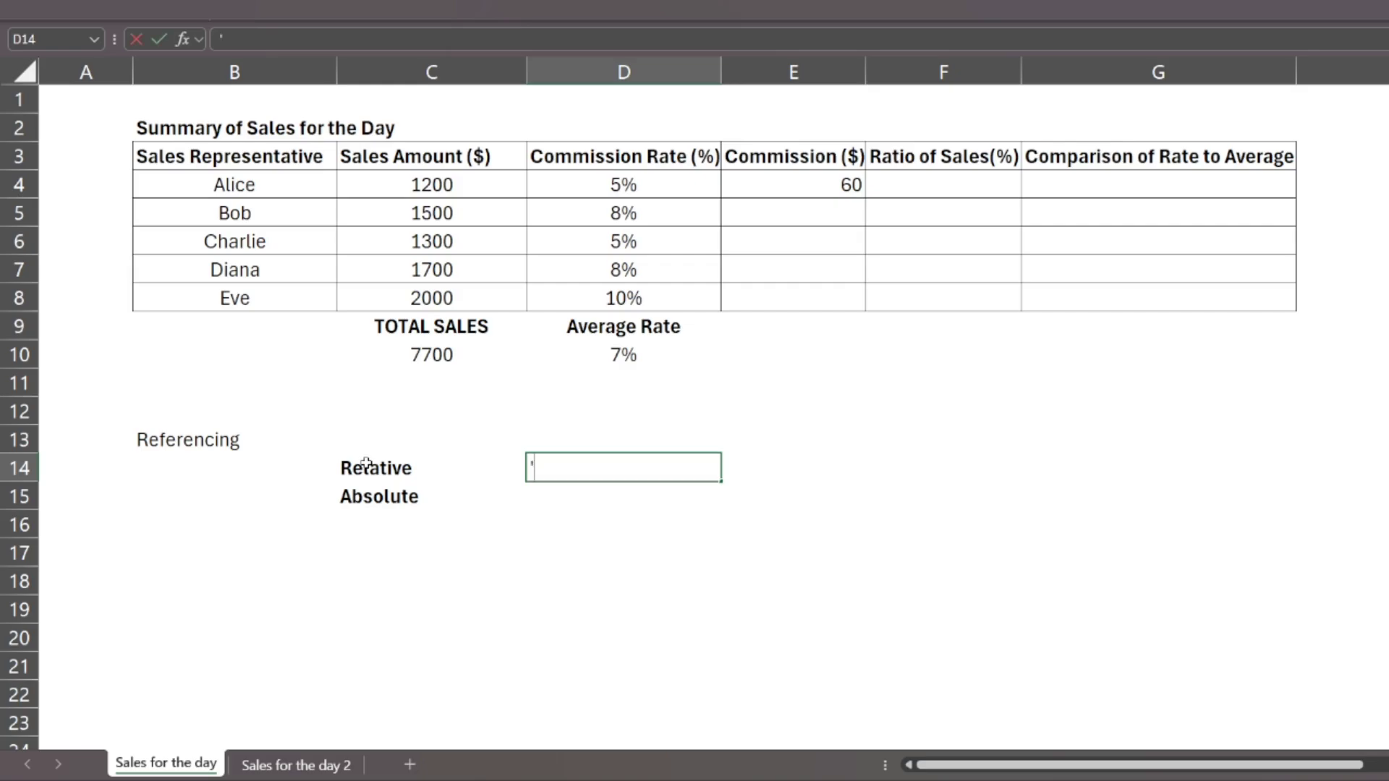
text(- references chan)
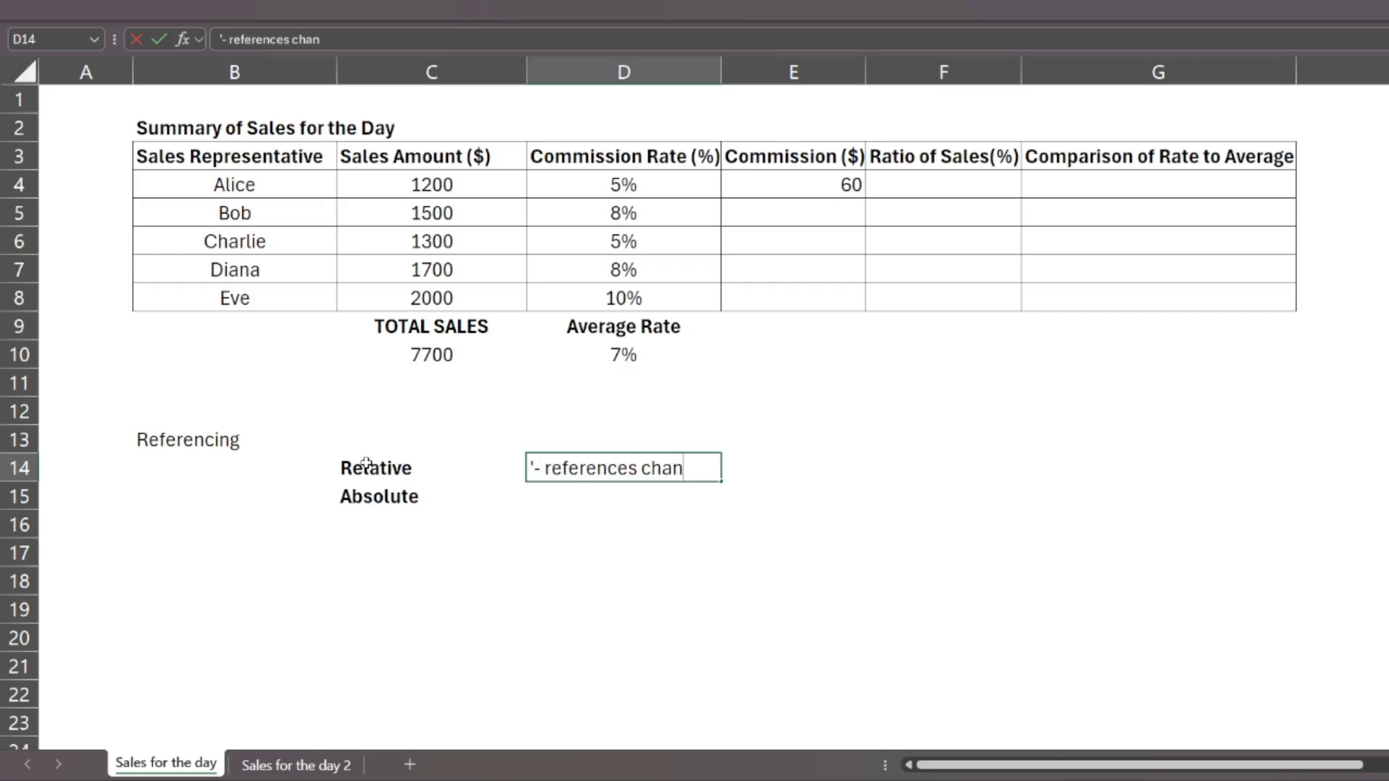
text(ge with the position of )
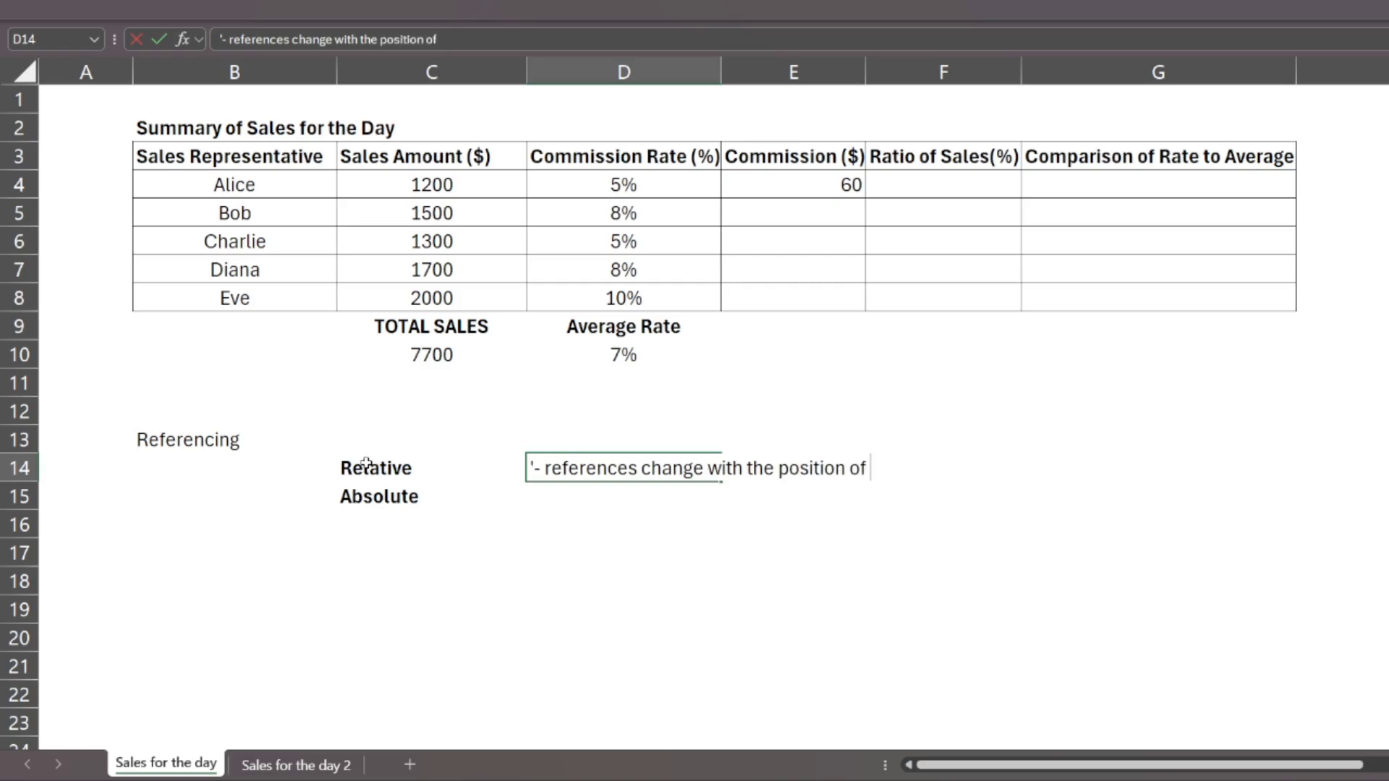
text(the formula)
key(Return)
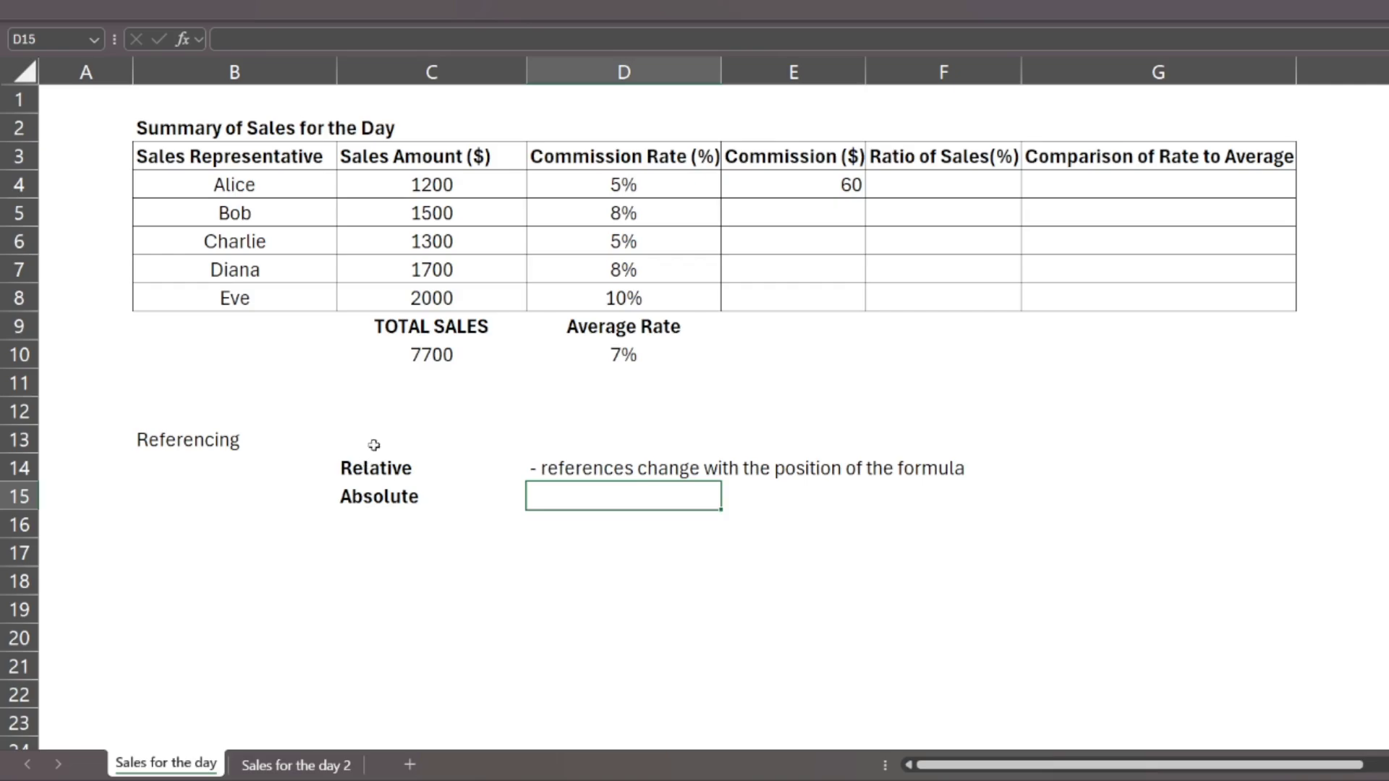
click(772, 183)
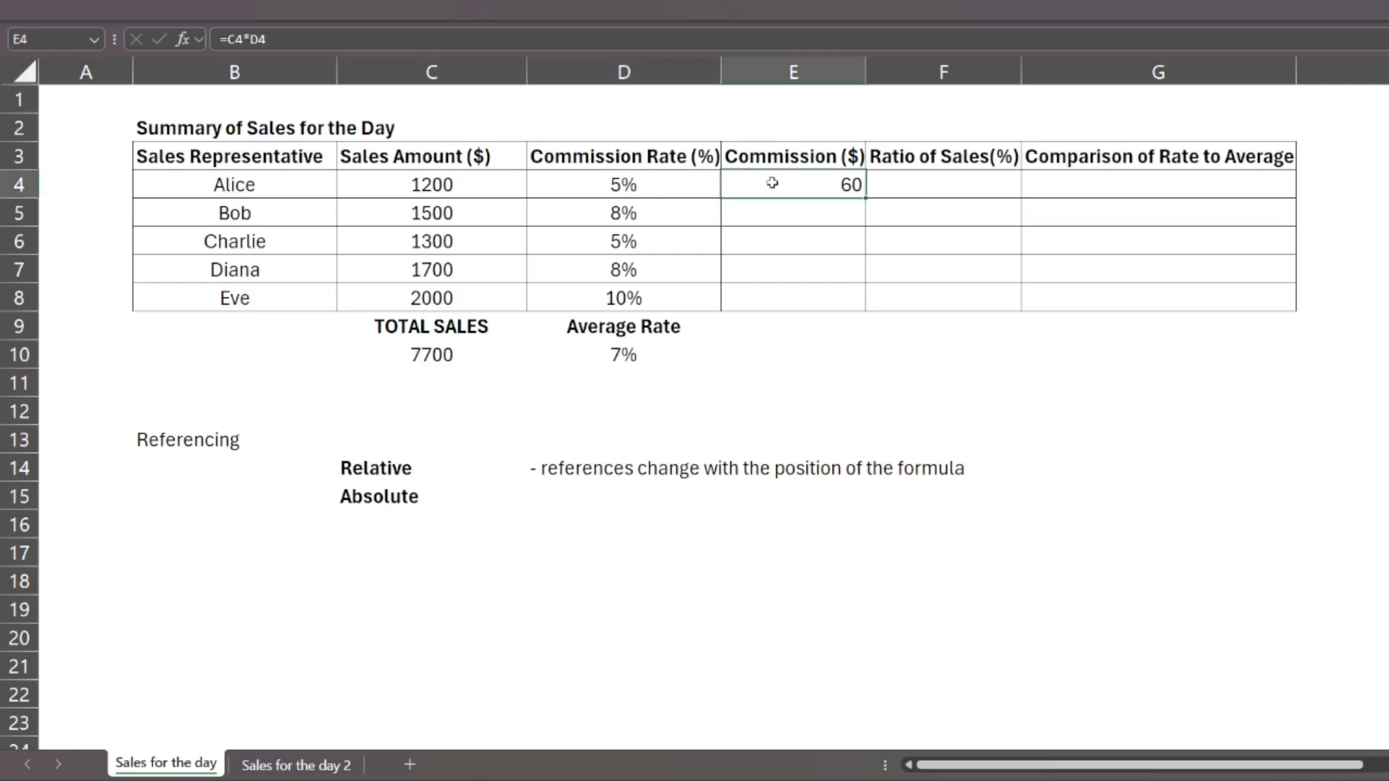
click(455, 184)
click(566, 183)
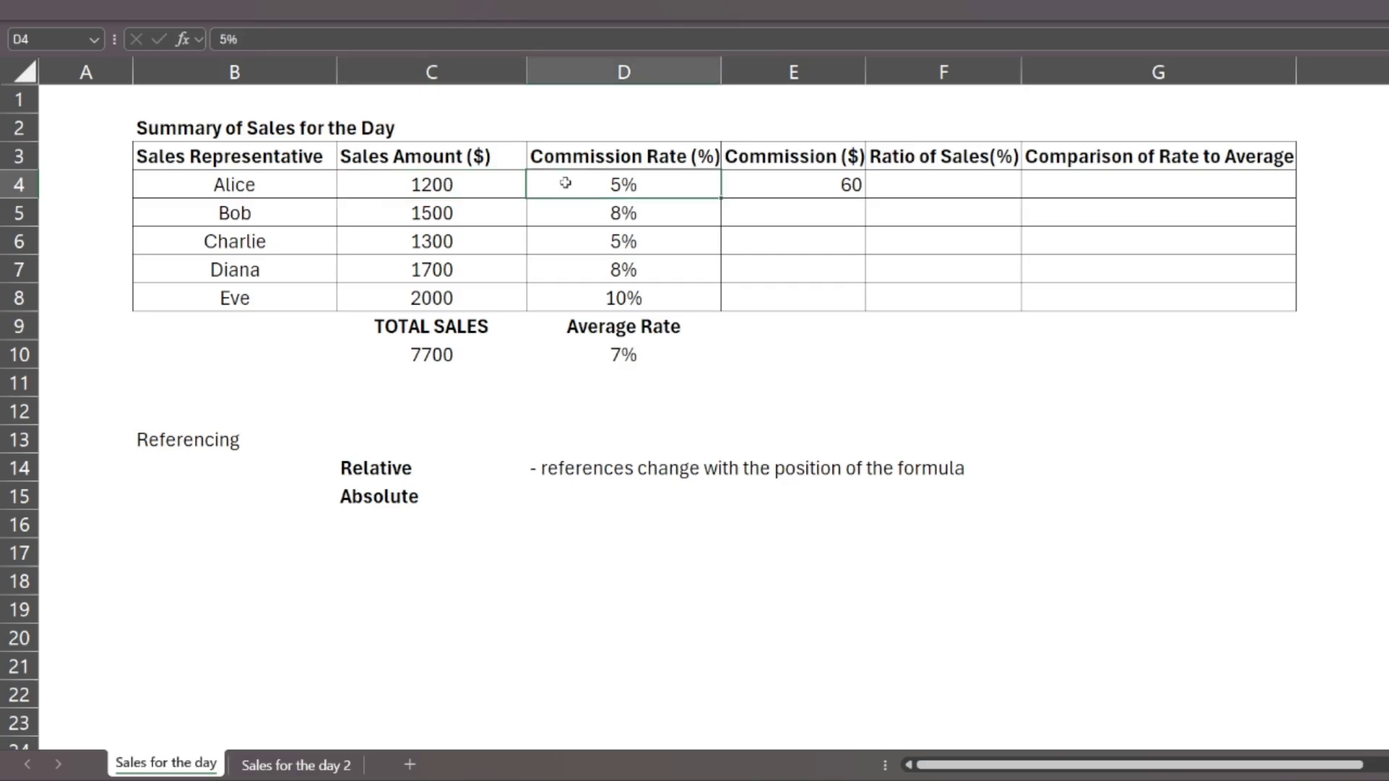
click(804, 188)
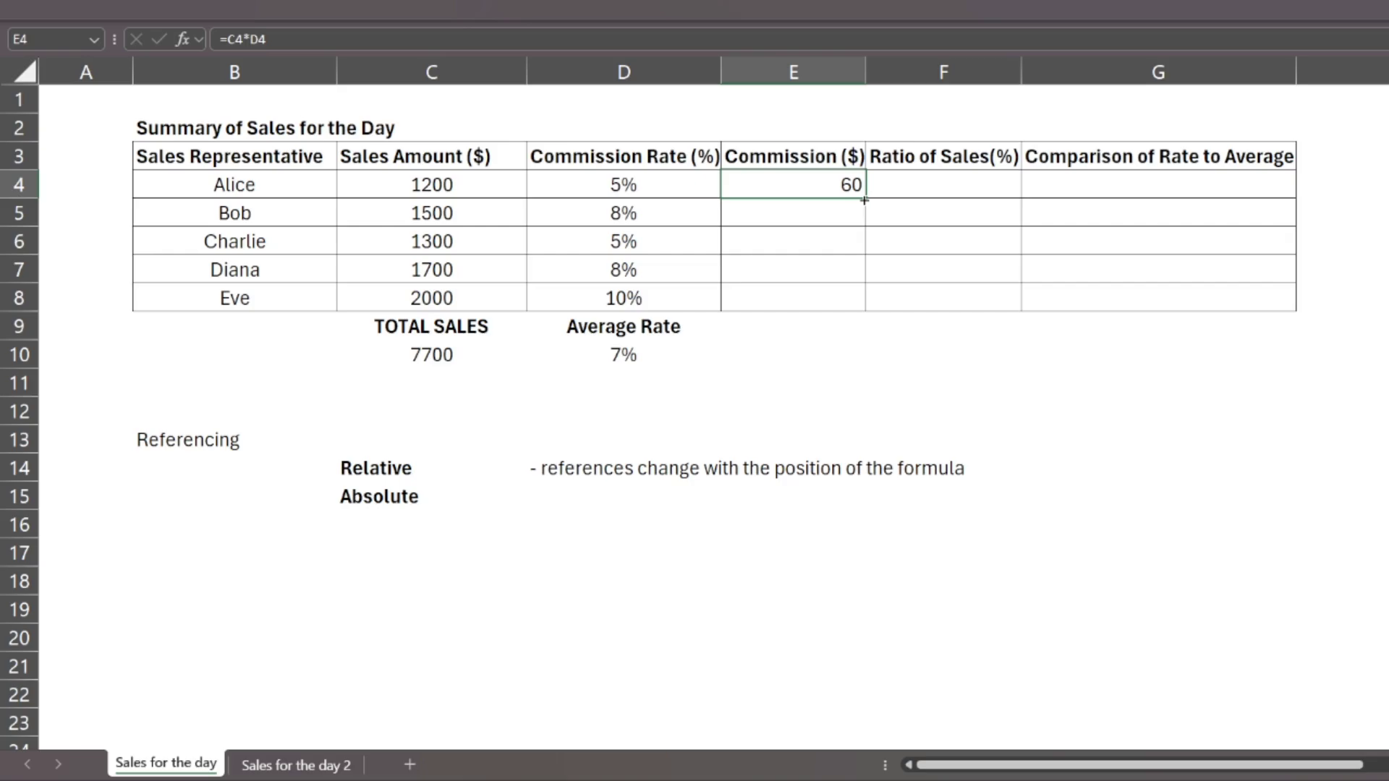
Step: Fill the commission formula down to E8, giving 120, 65, 136 and 200
drag(865, 200, 861, 308)
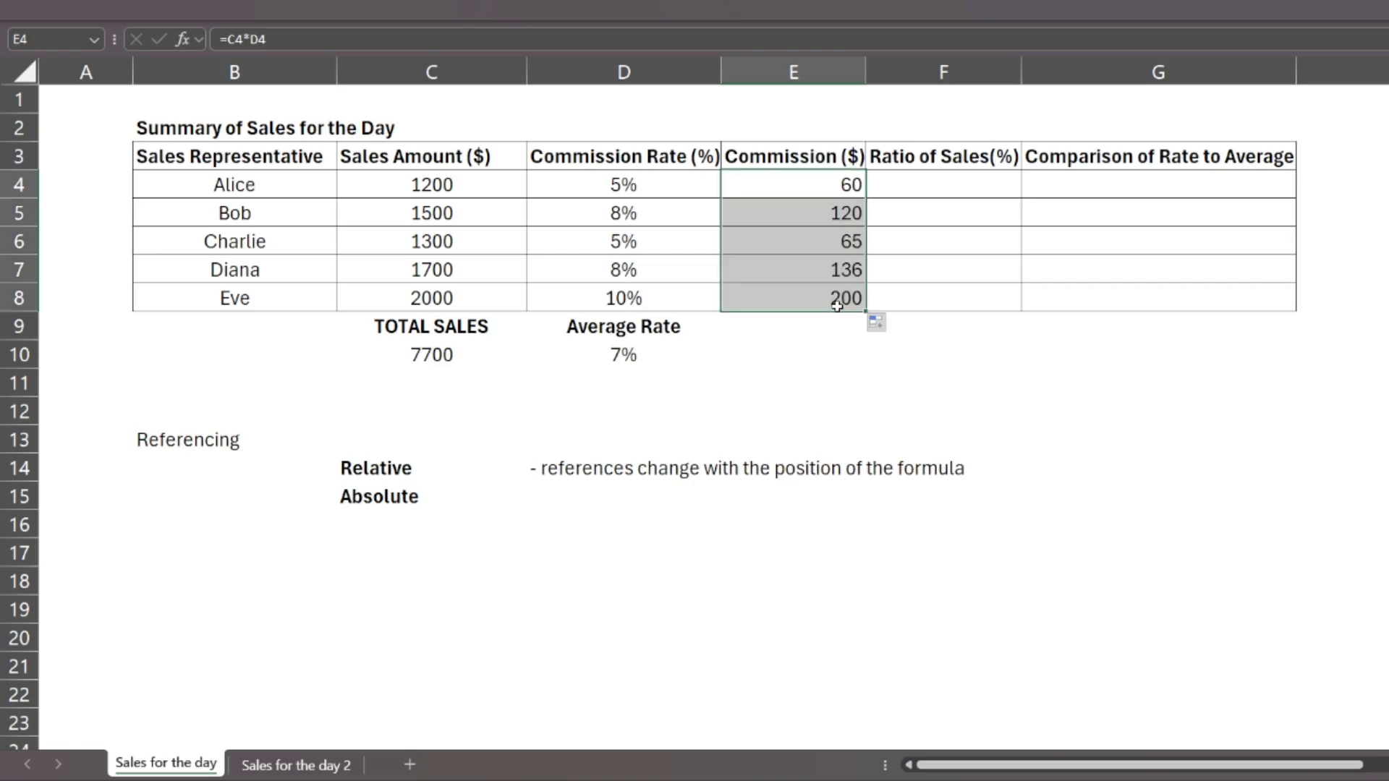
click(907, 336)
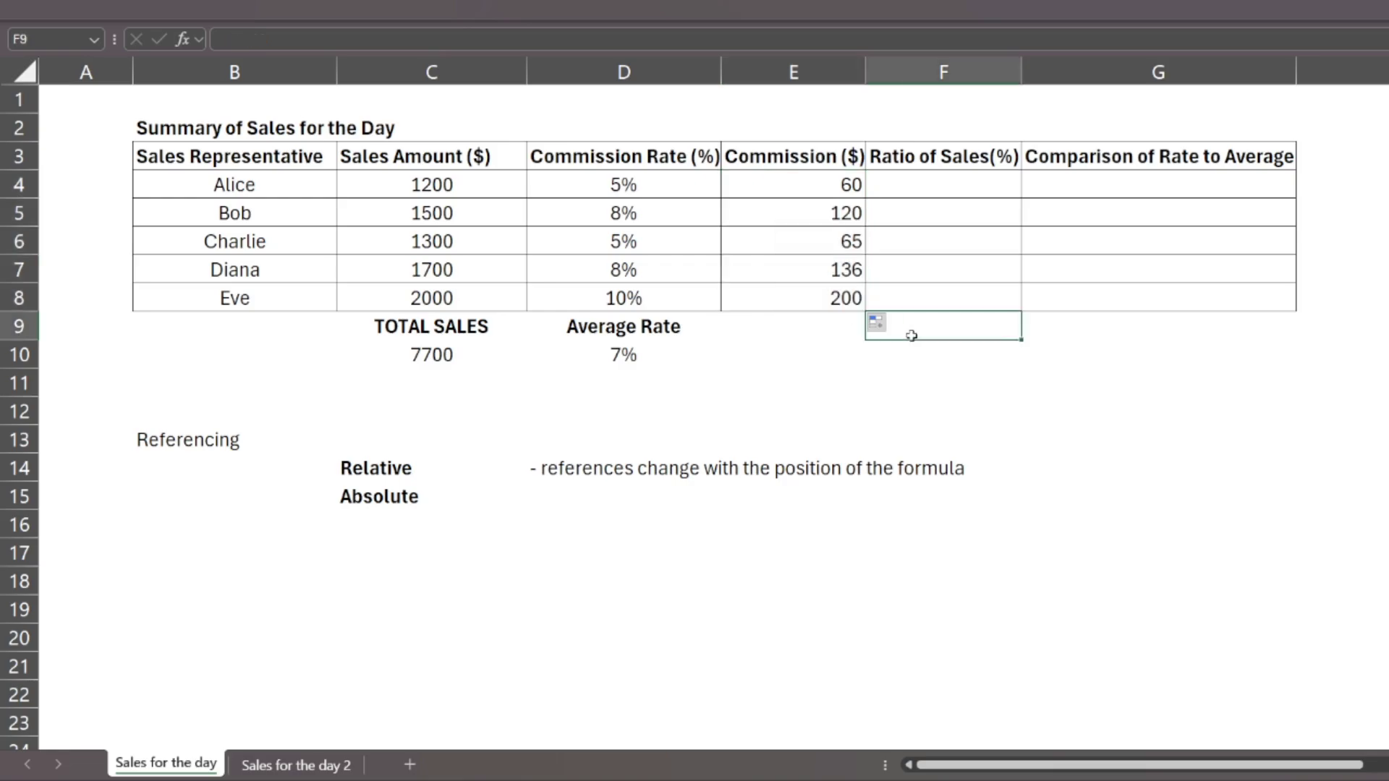
click(823, 208)
key(Down)
key(Down)
key(Up)
key(Up)
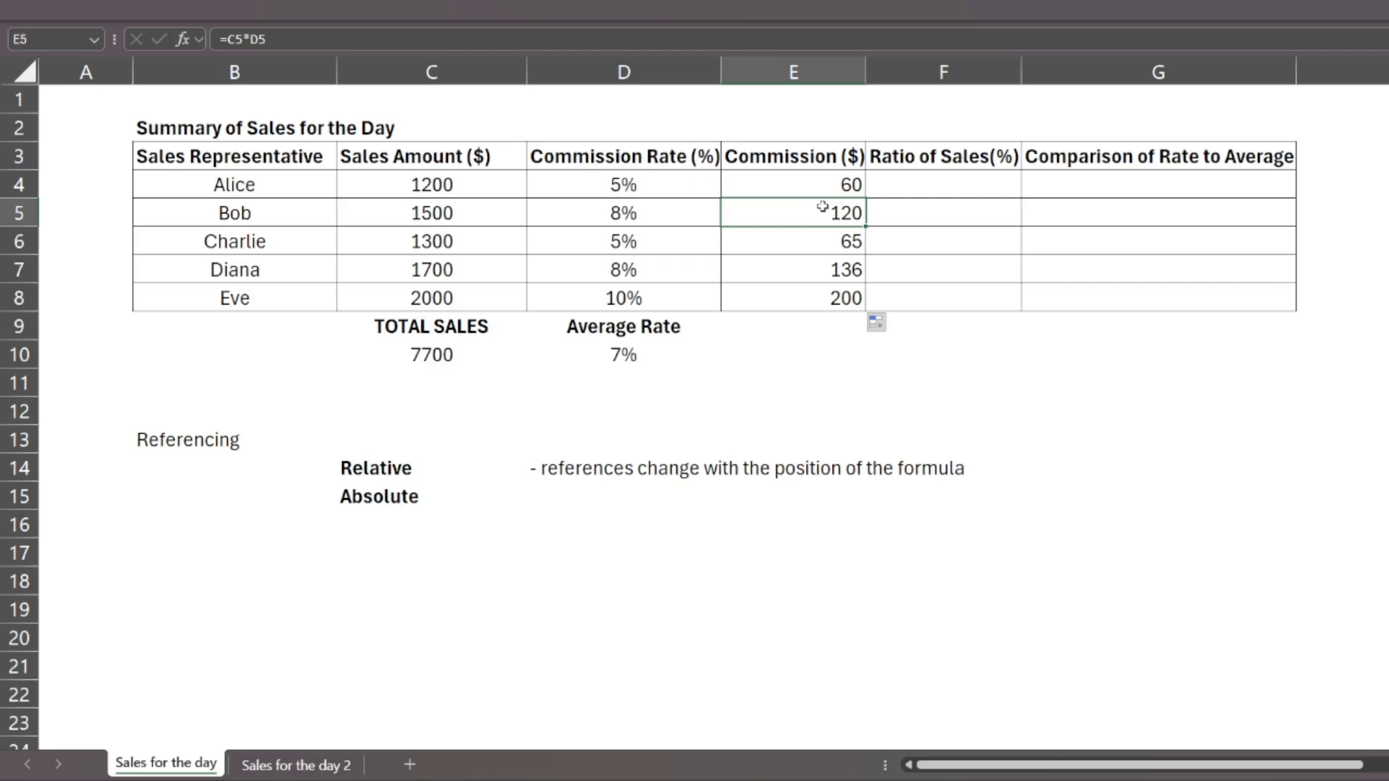
Step: Compare Bob's formula with Alice's to show the shifted relative references and the matching note
drag(514, 214, 575, 210)
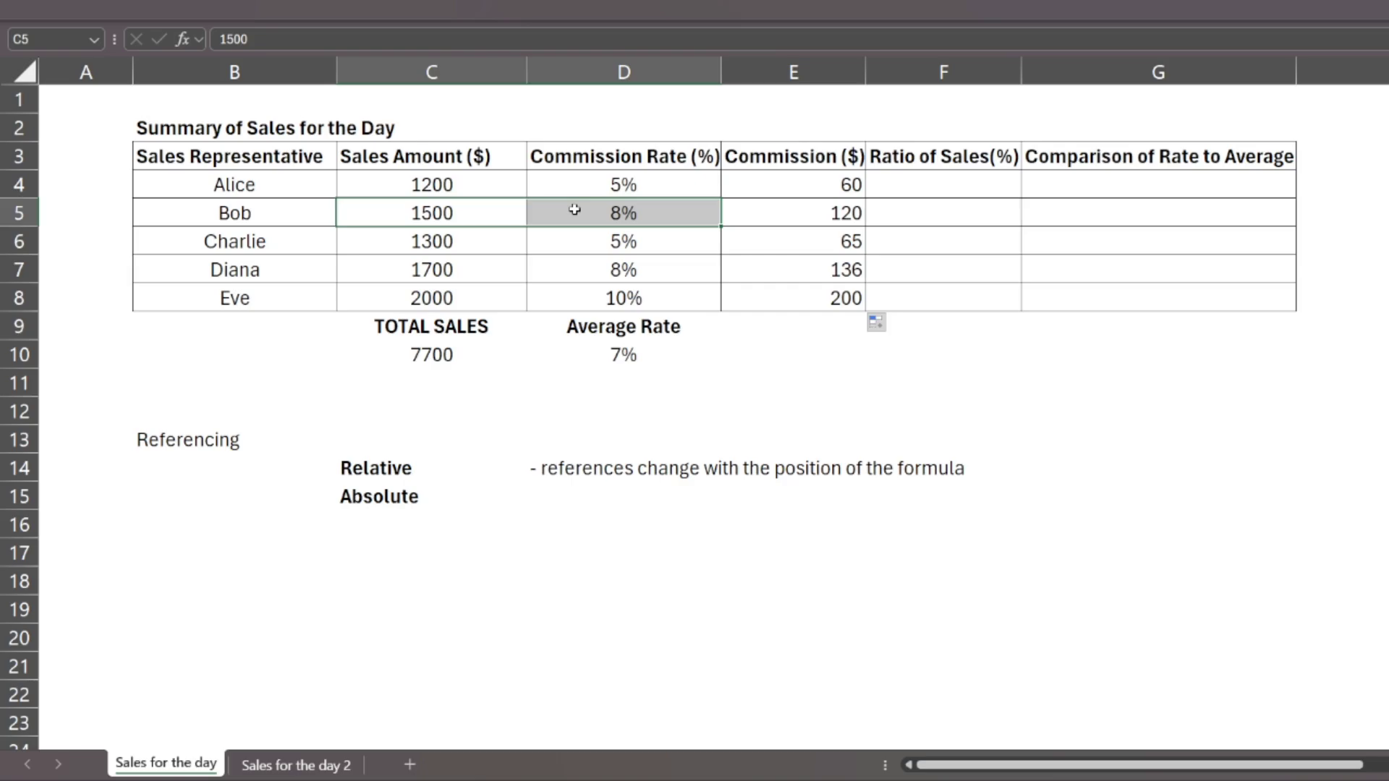
click(744, 189)
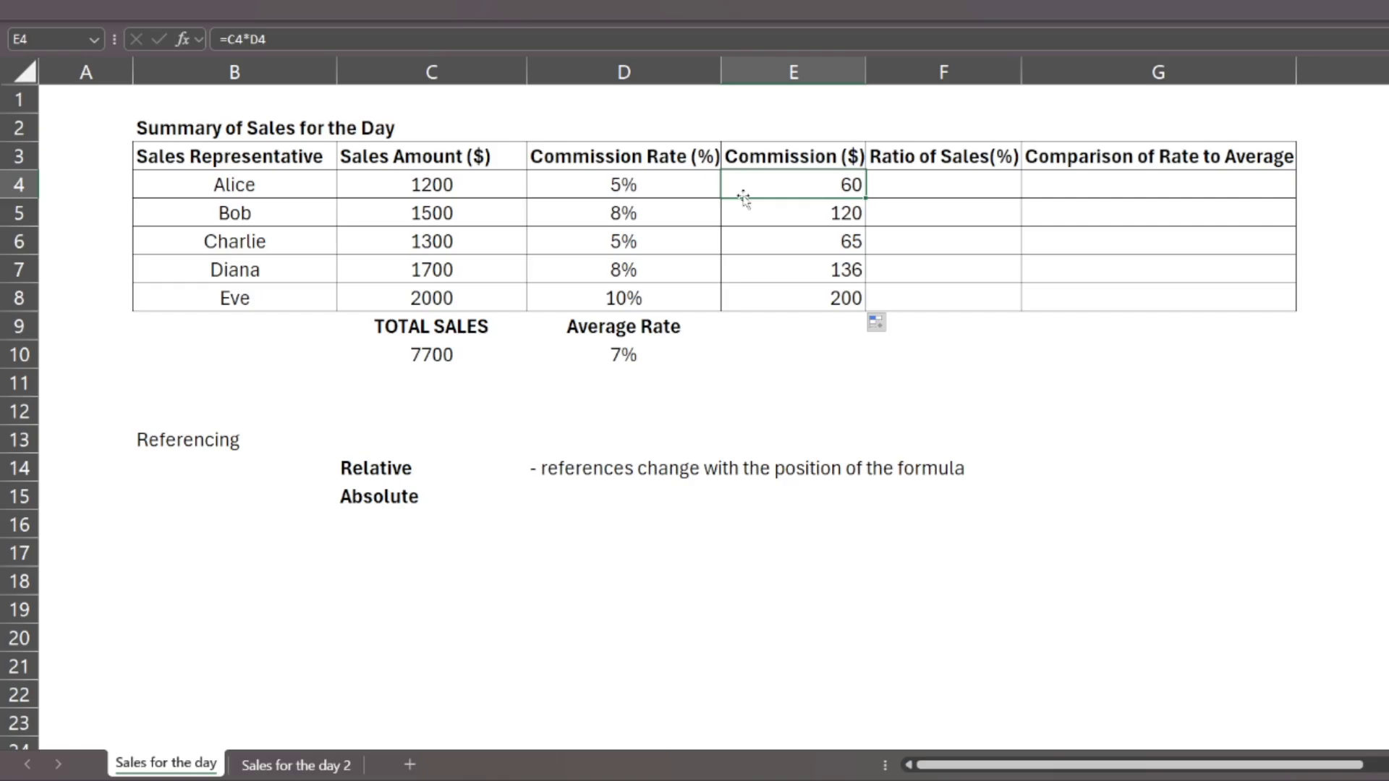
key(Down)
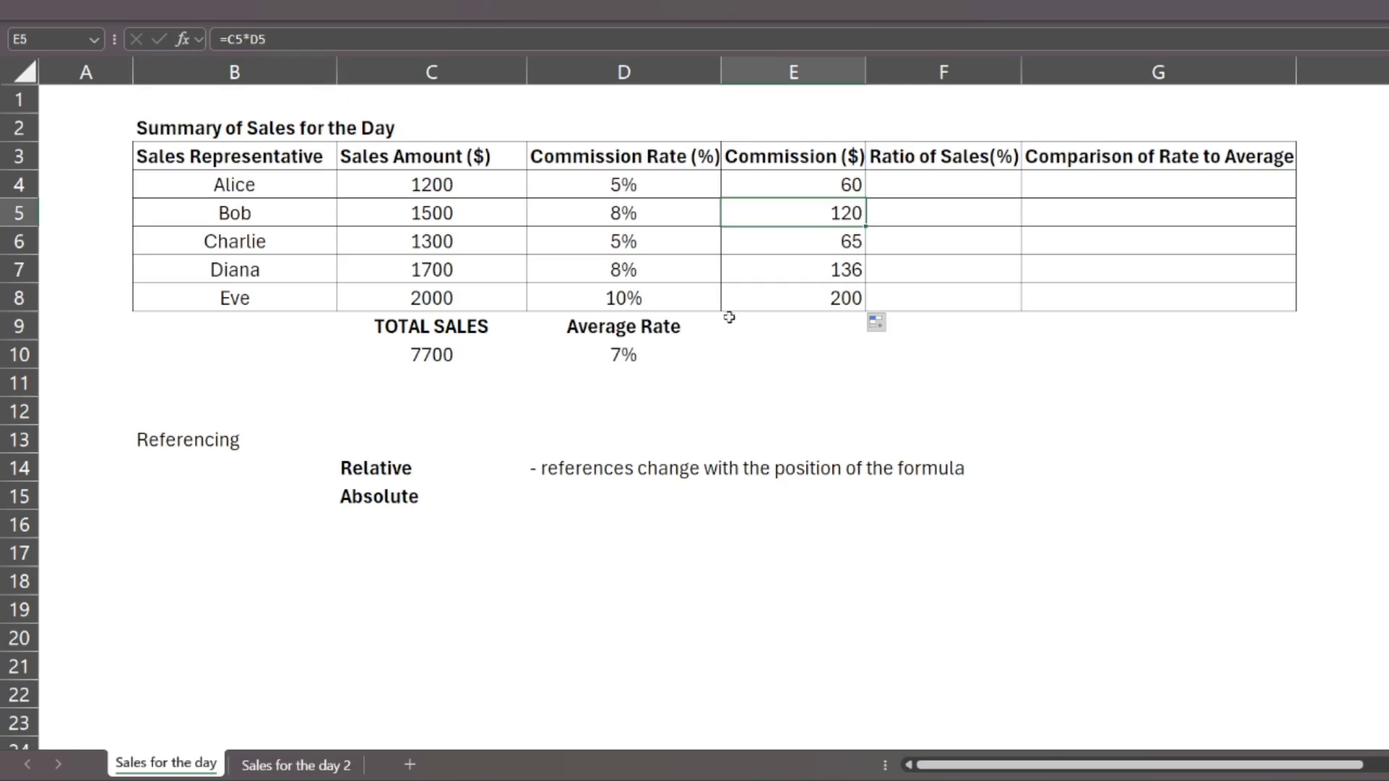
click(828, 334)
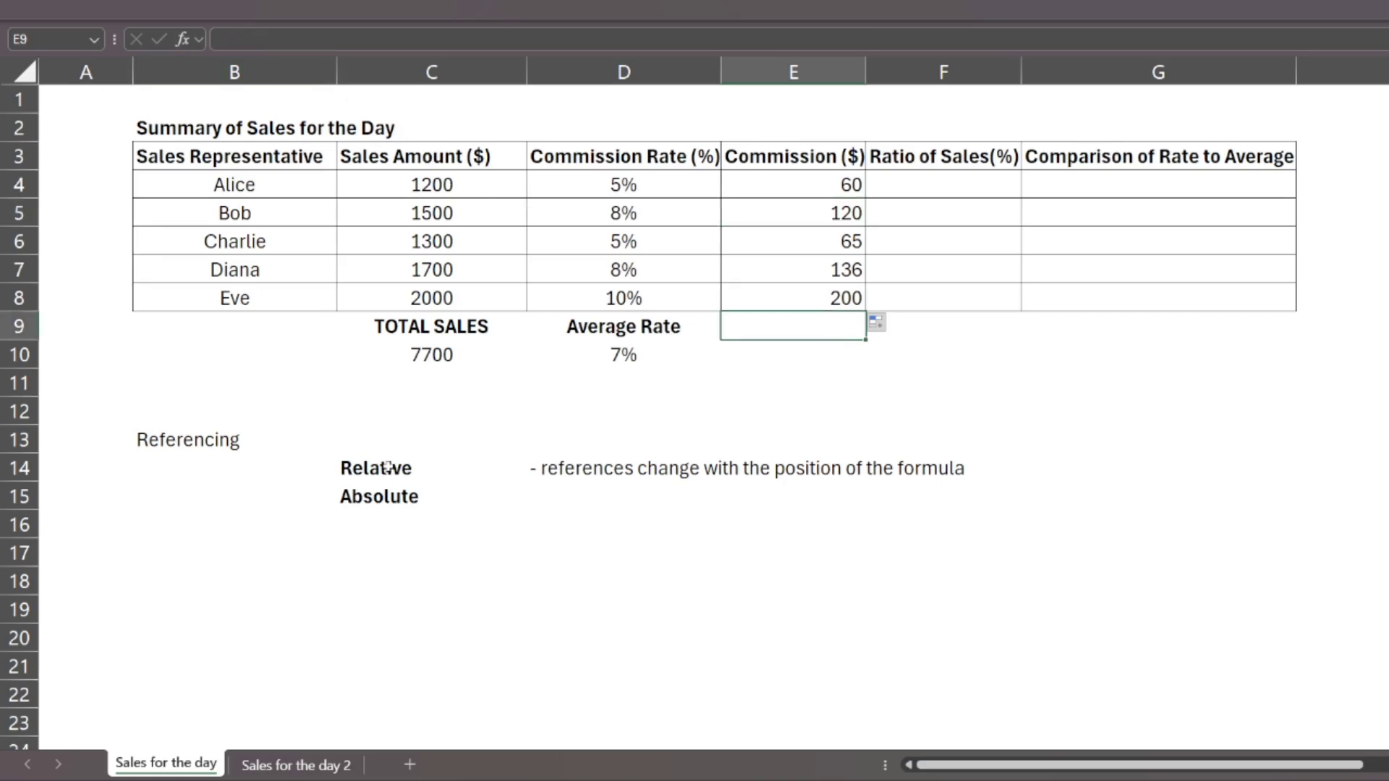
drag(391, 470, 538, 481)
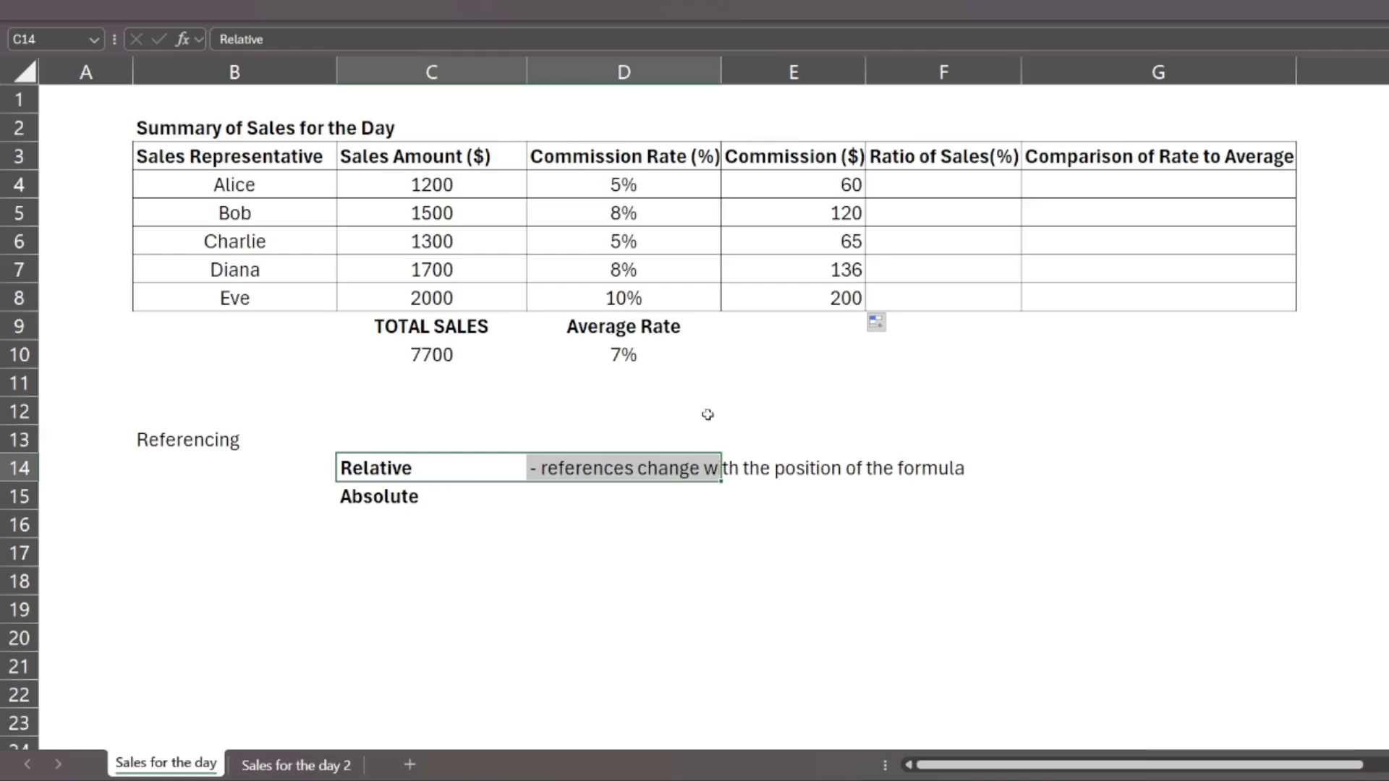
click(775, 411)
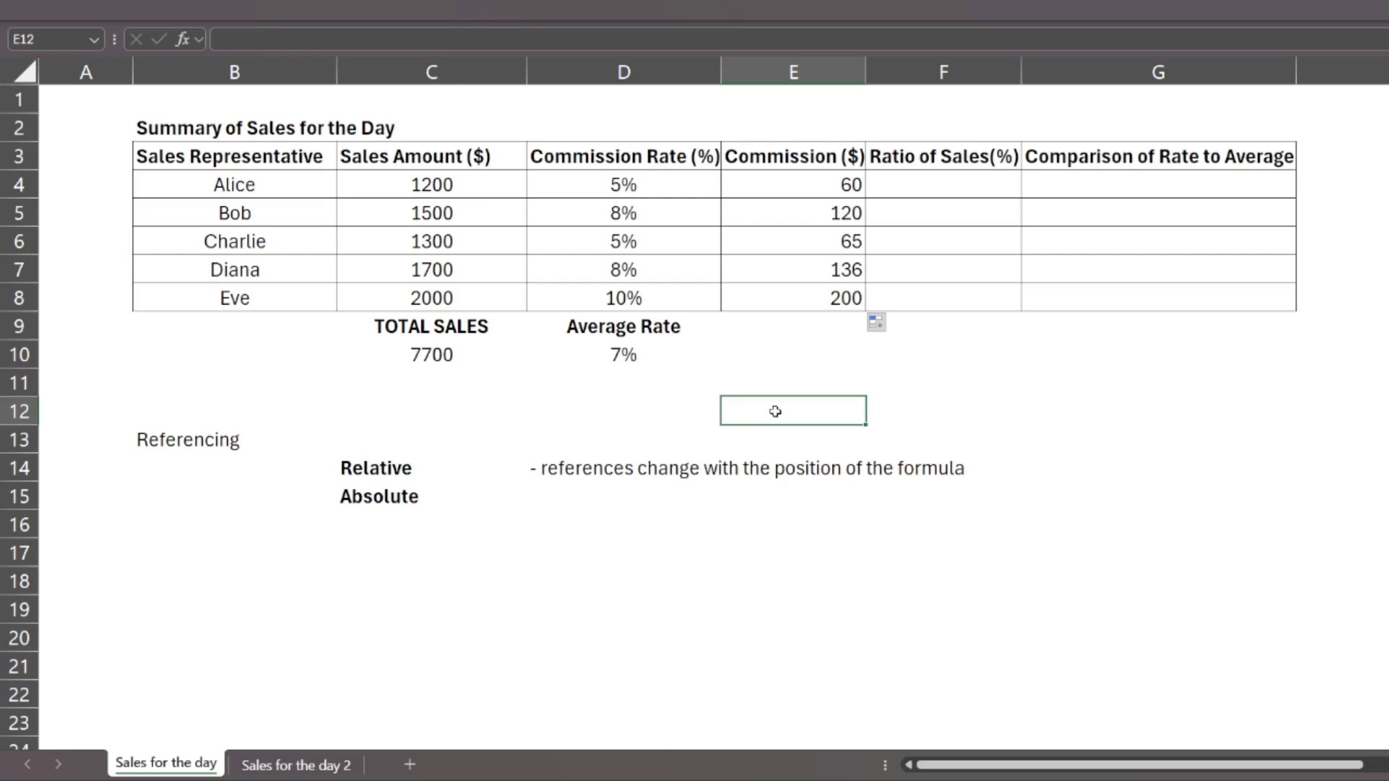
Step: Enter =C4/C10 in F4 so the first representative's ratio of sales shows 16%
click(945, 165)
drag(945, 168, 942, 294)
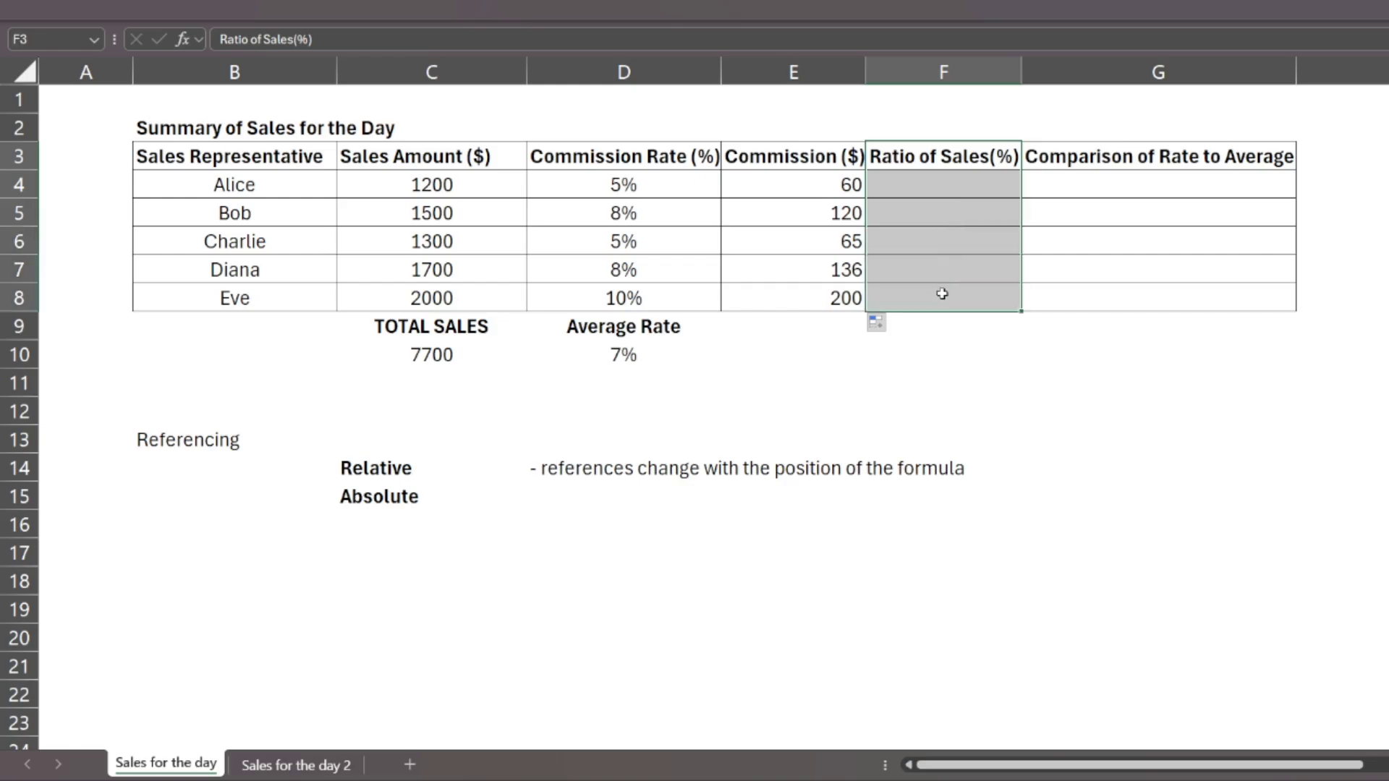
click(948, 332)
click(300, 176)
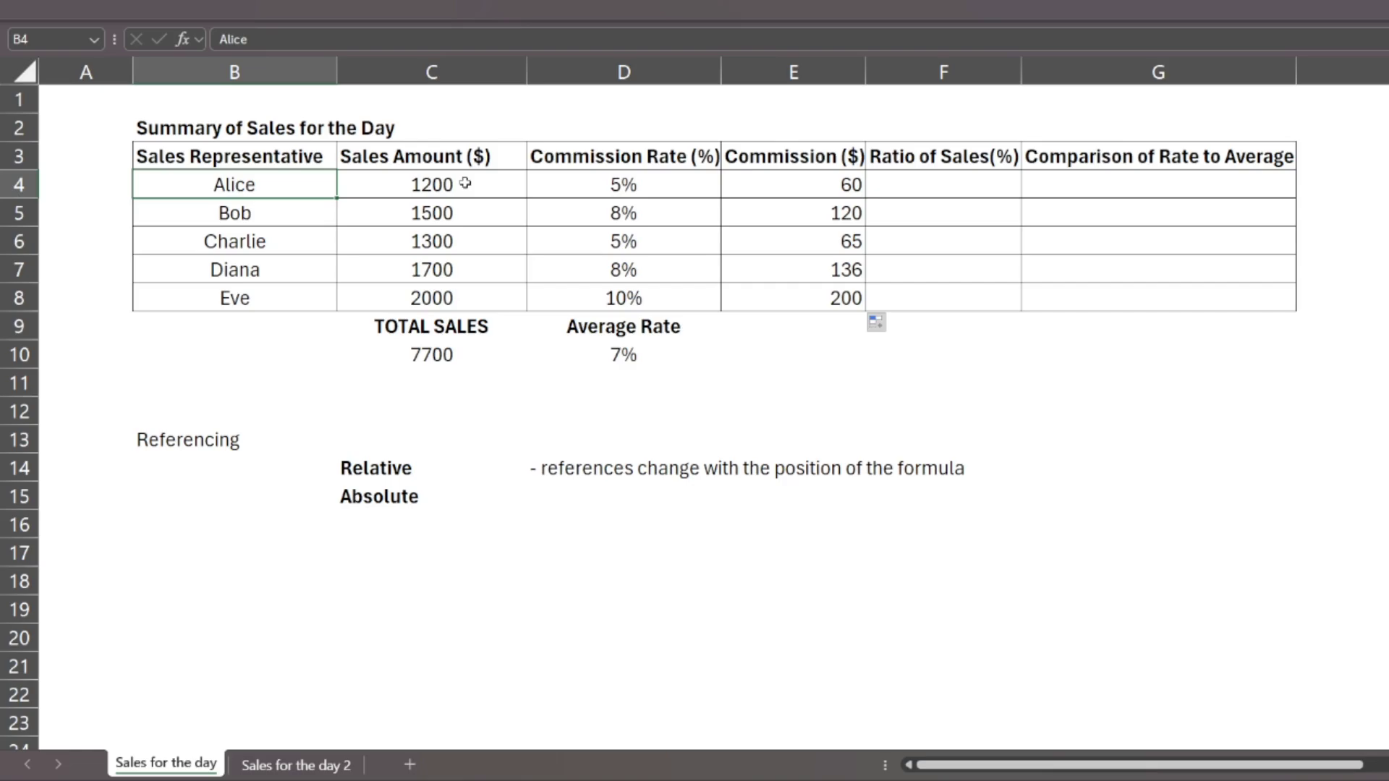
click(899, 191)
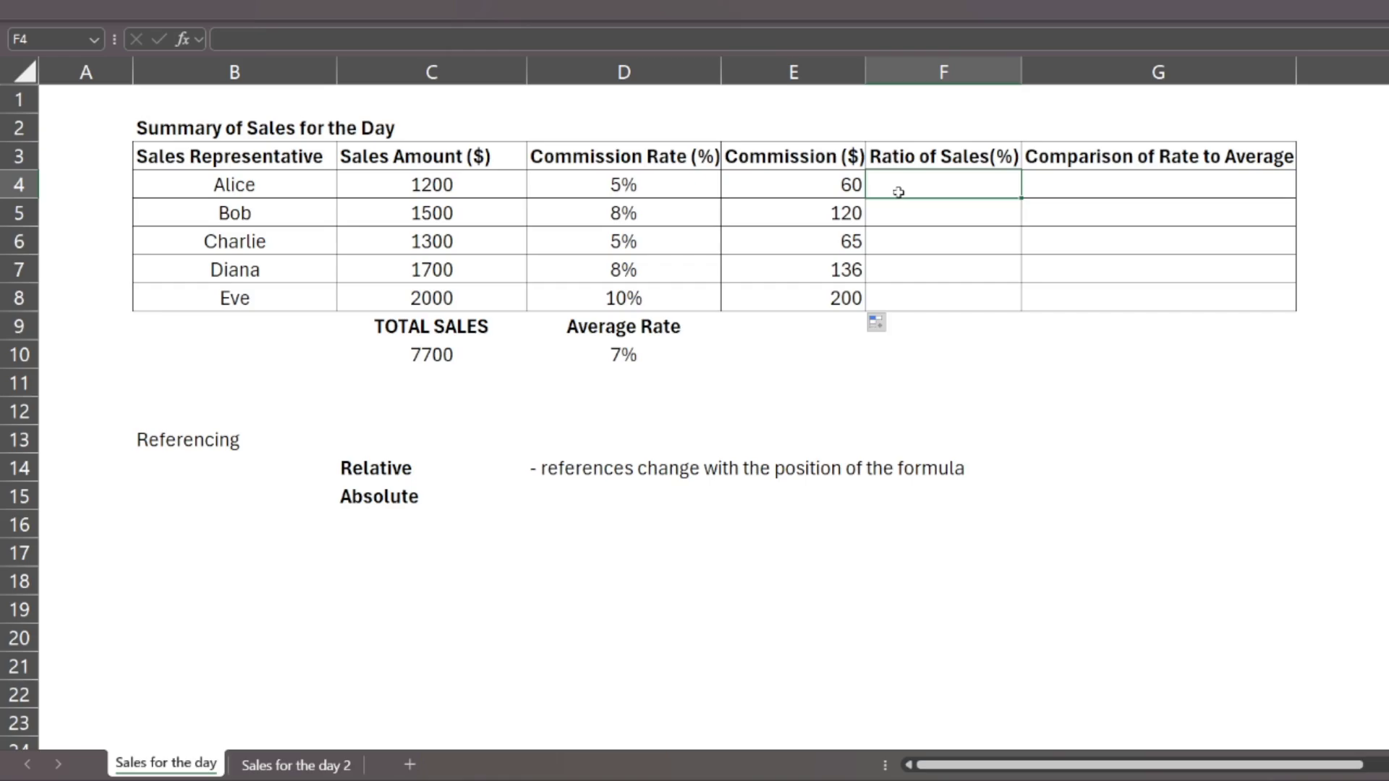
text(=)
click(458, 185)
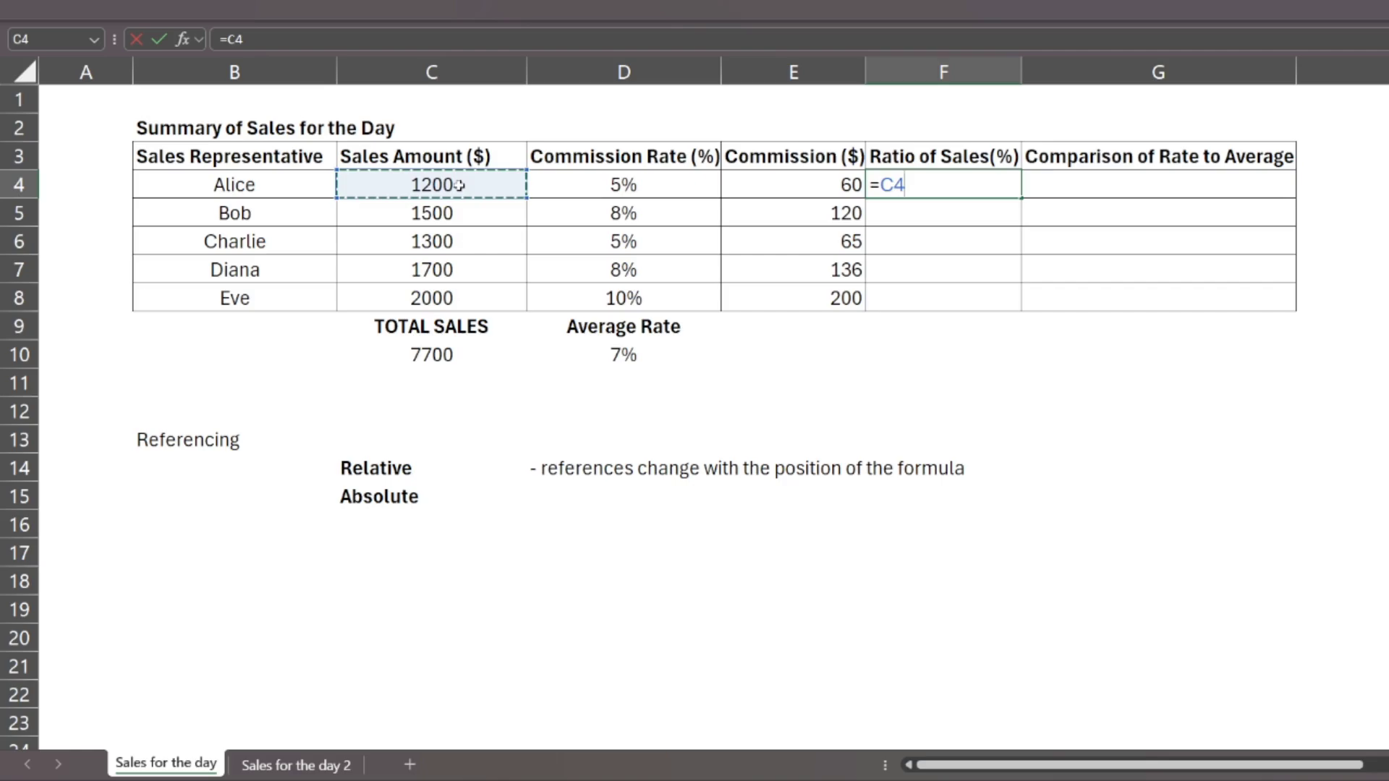
text(/)
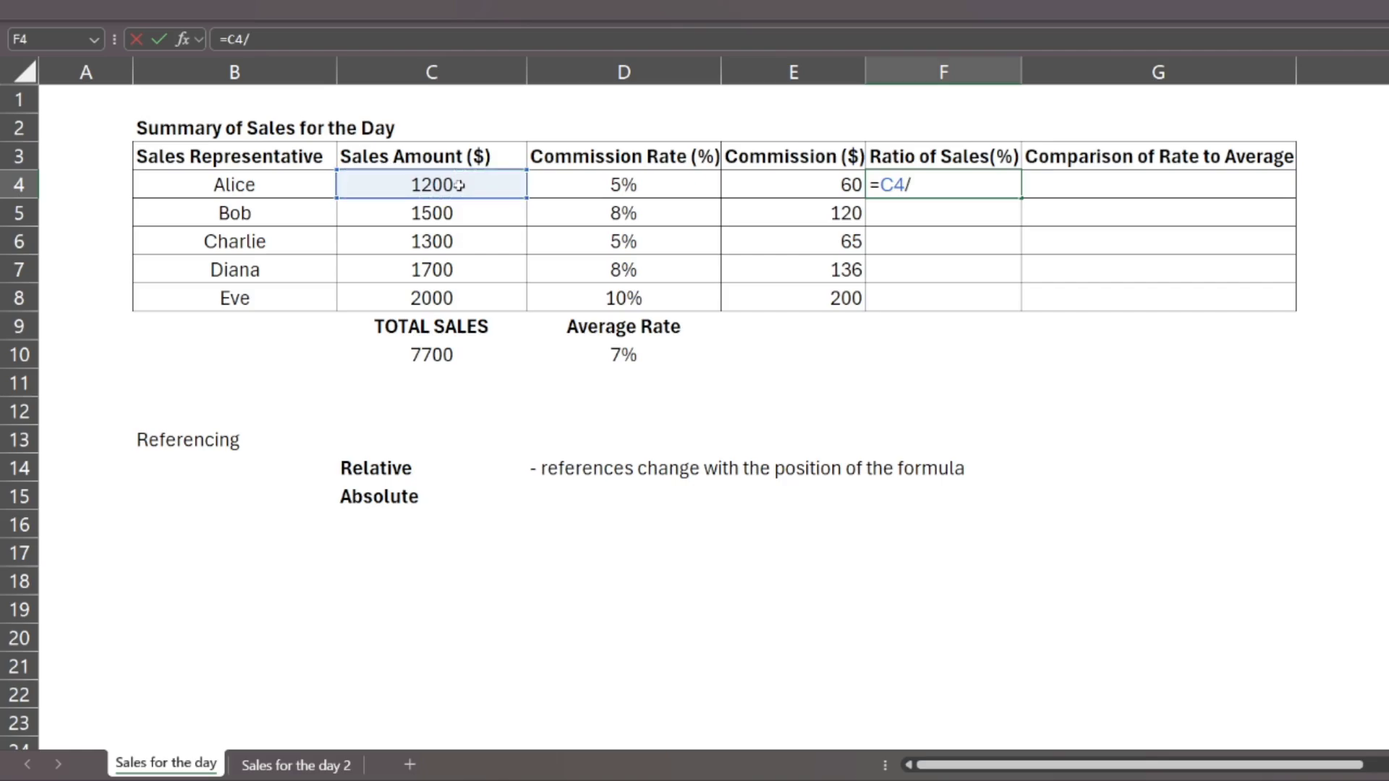
click(446, 354)
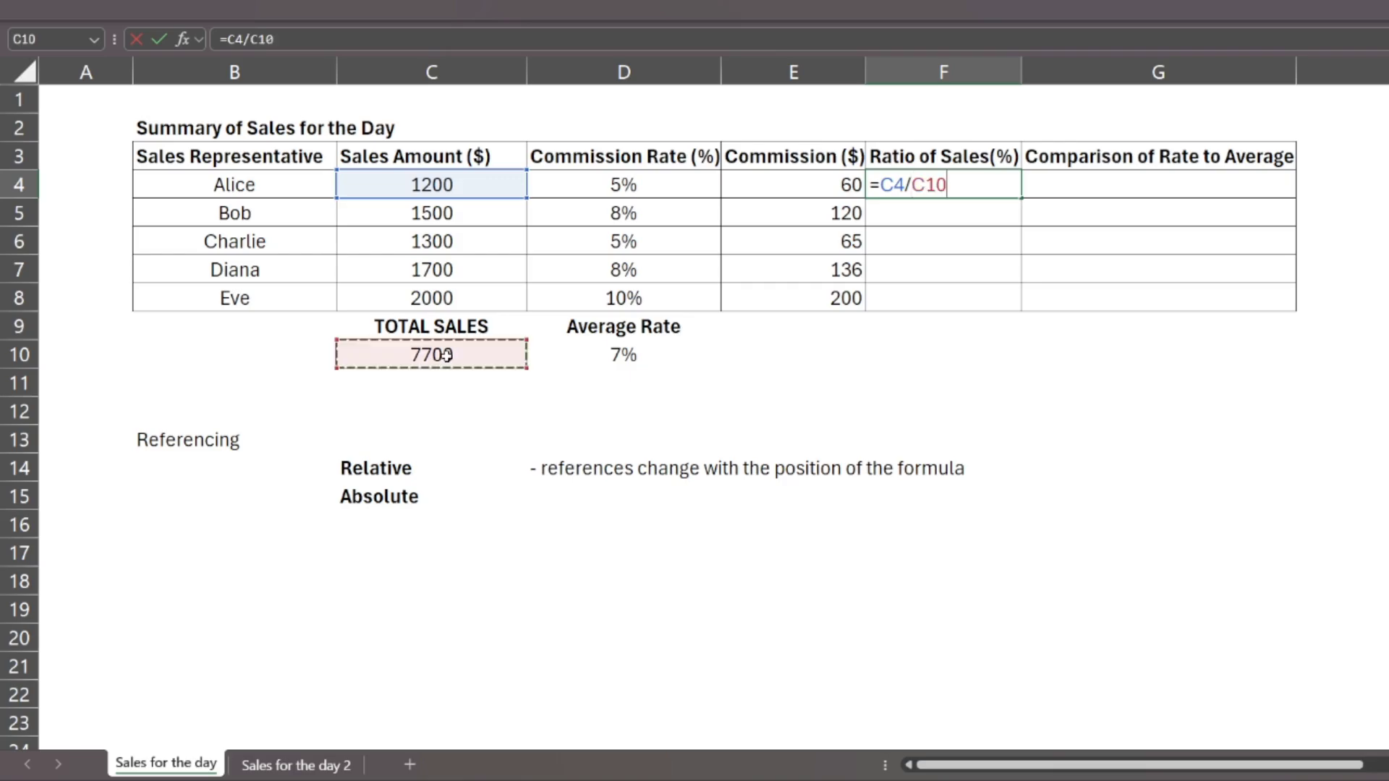
key(Return)
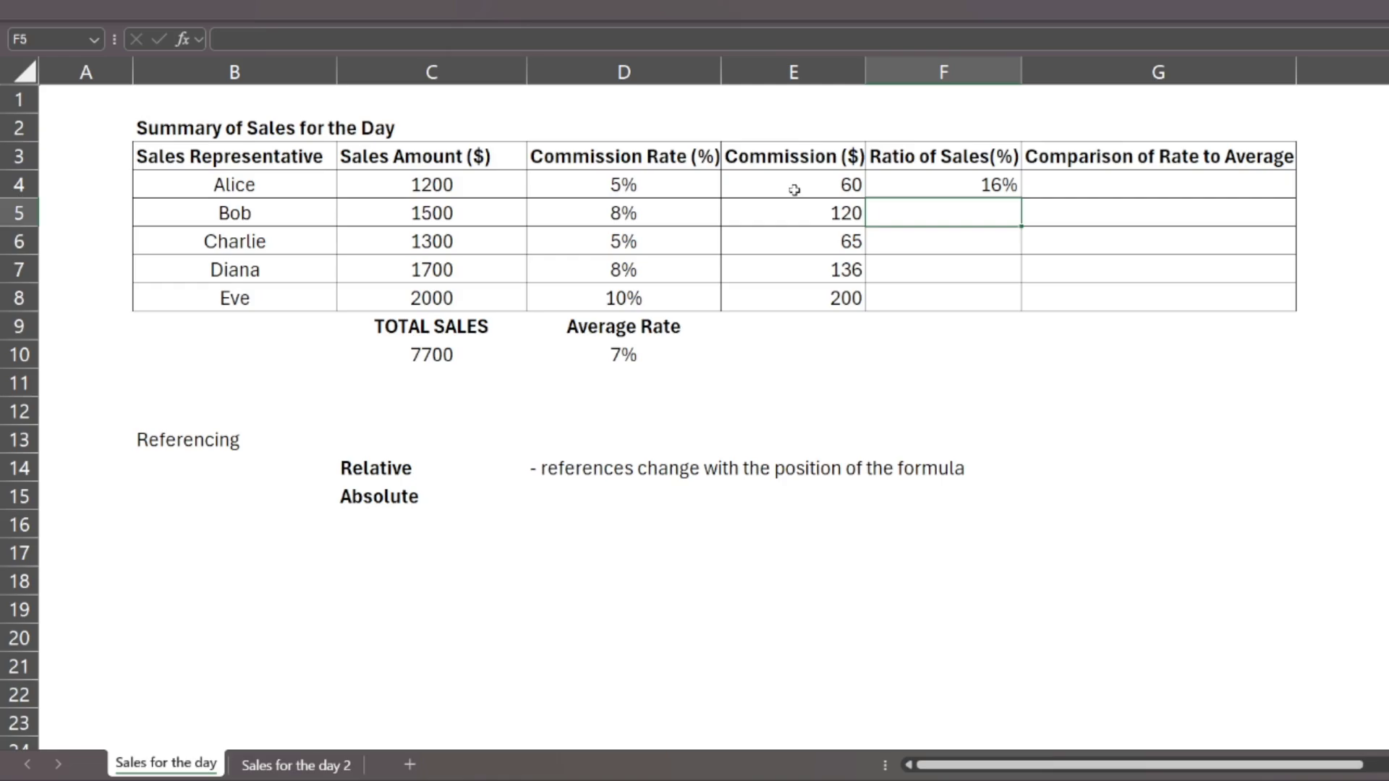
click(1010, 190)
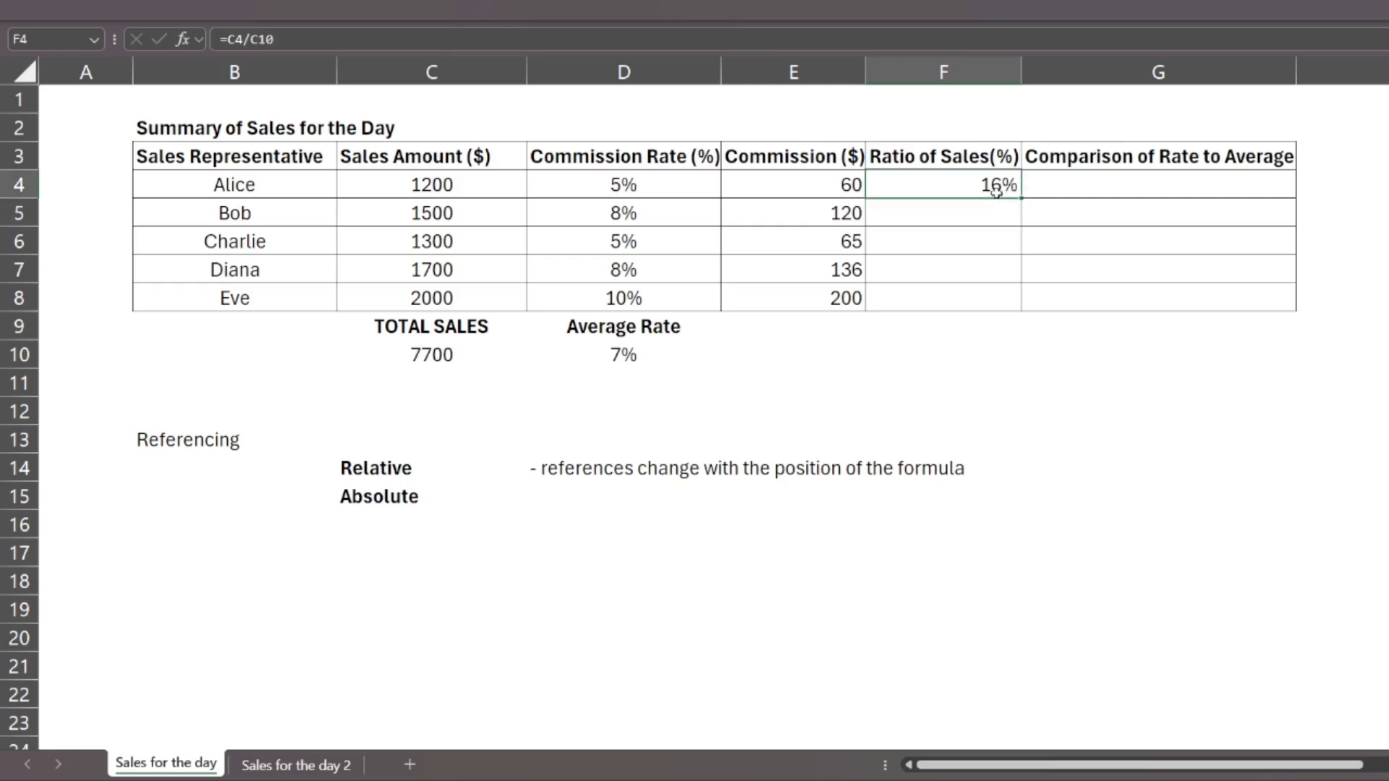
Step: Copy F4's ratio formula down to F8 and inspect the shifted totals in F5 and F8
drag(1021, 201, 1001, 305)
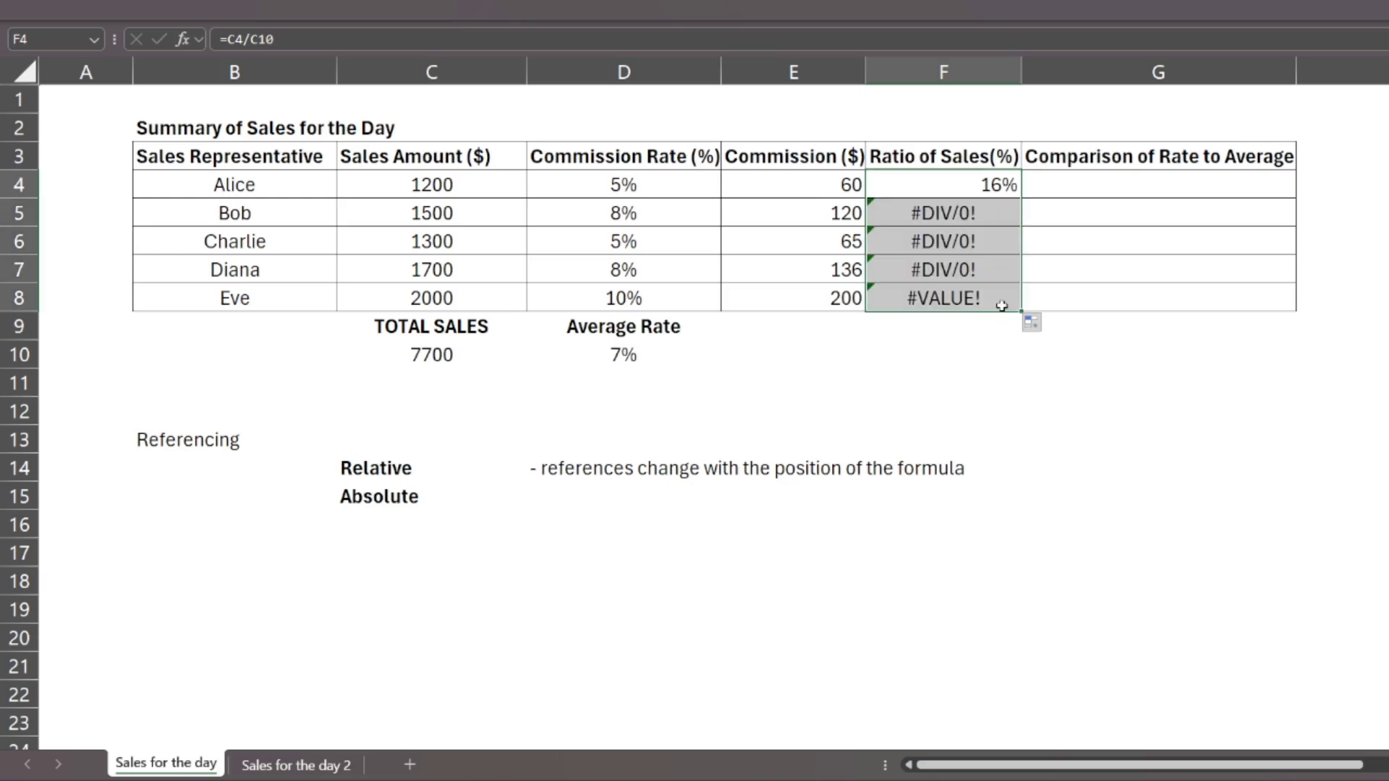
click(947, 345)
click(960, 217)
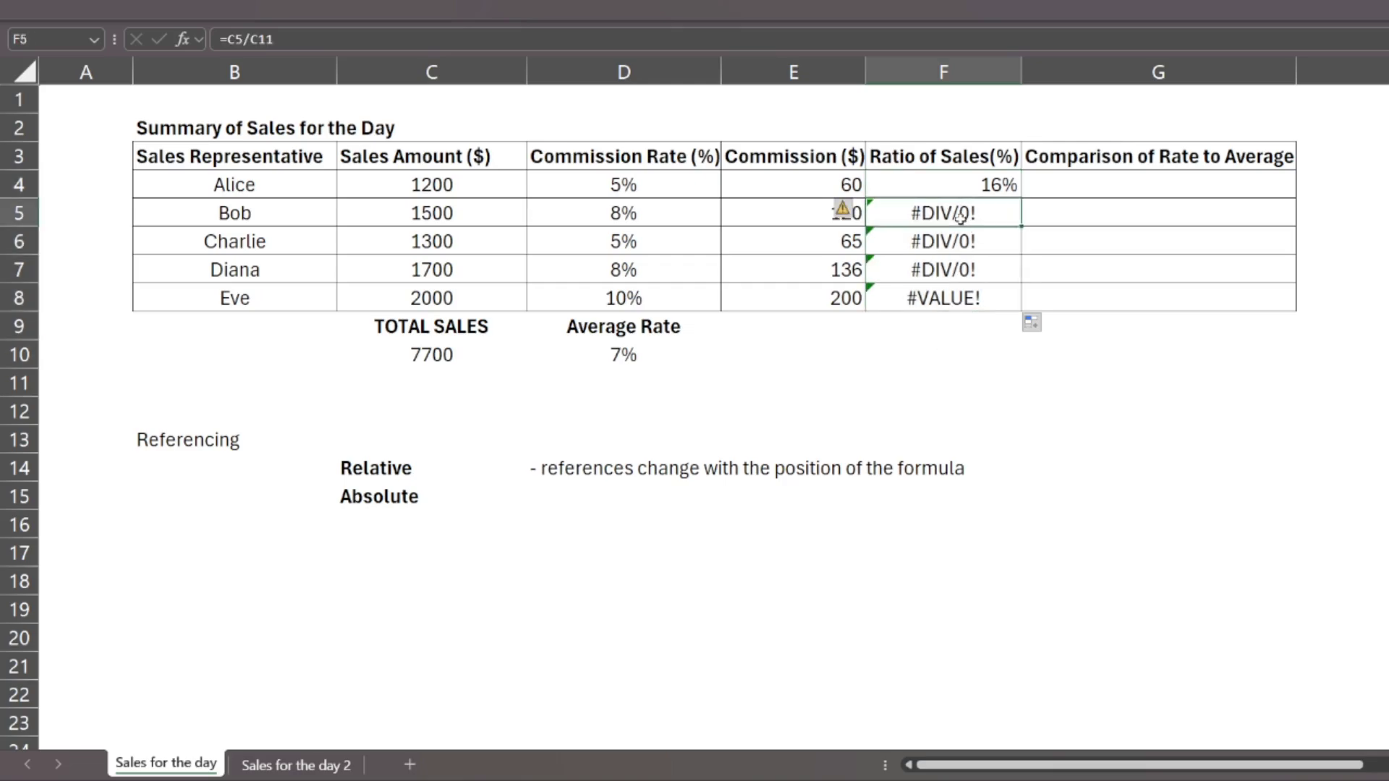
click(946, 300)
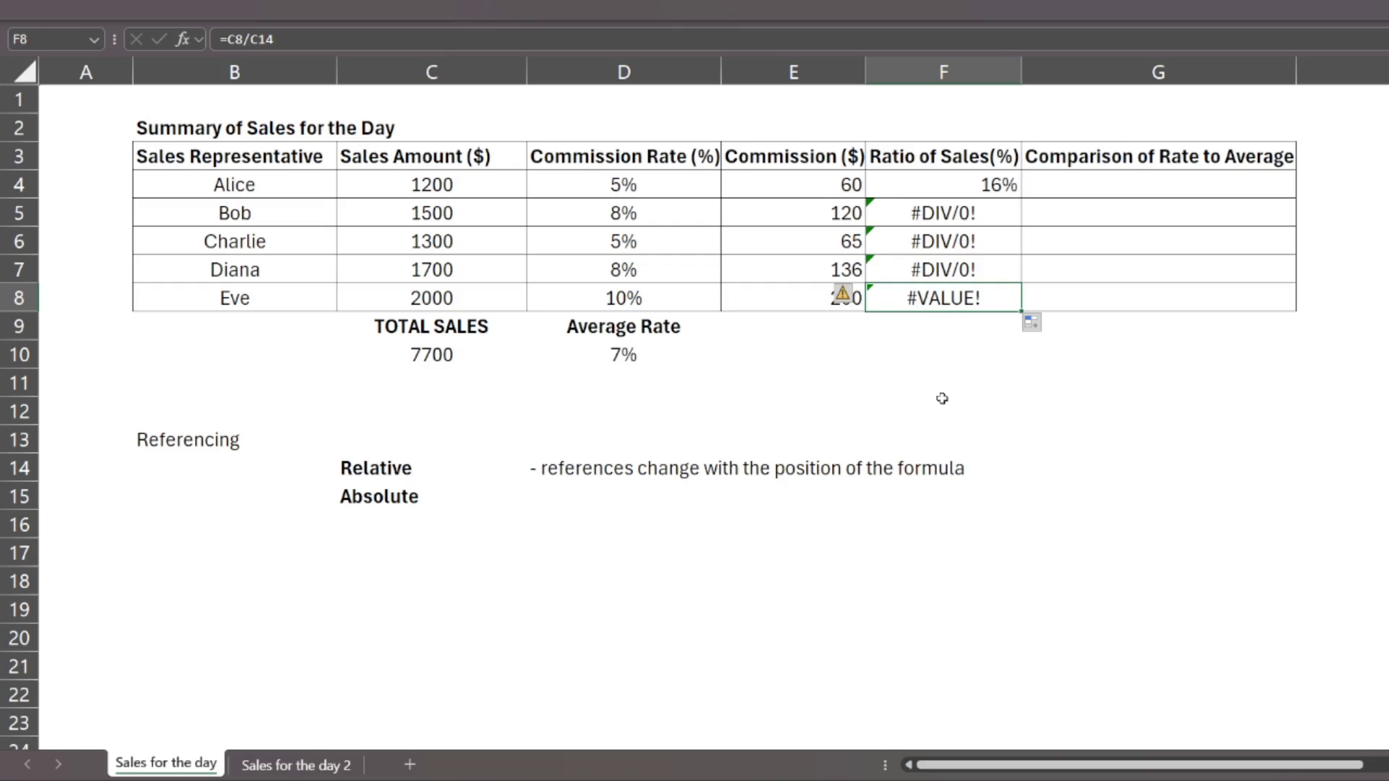
Step: Re-examine F4's =C4/C10 formula alongside the C10 total sales cell
click(923, 189)
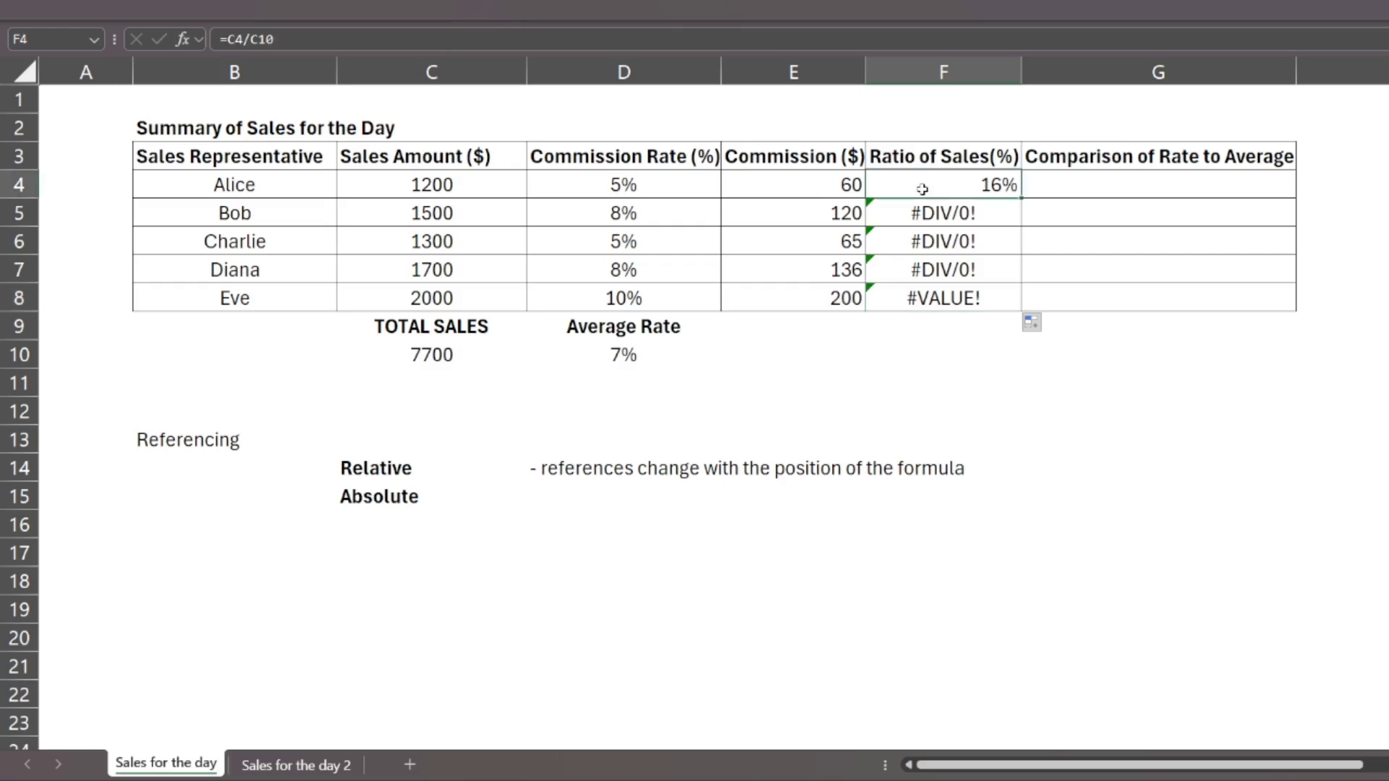
click(277, 41)
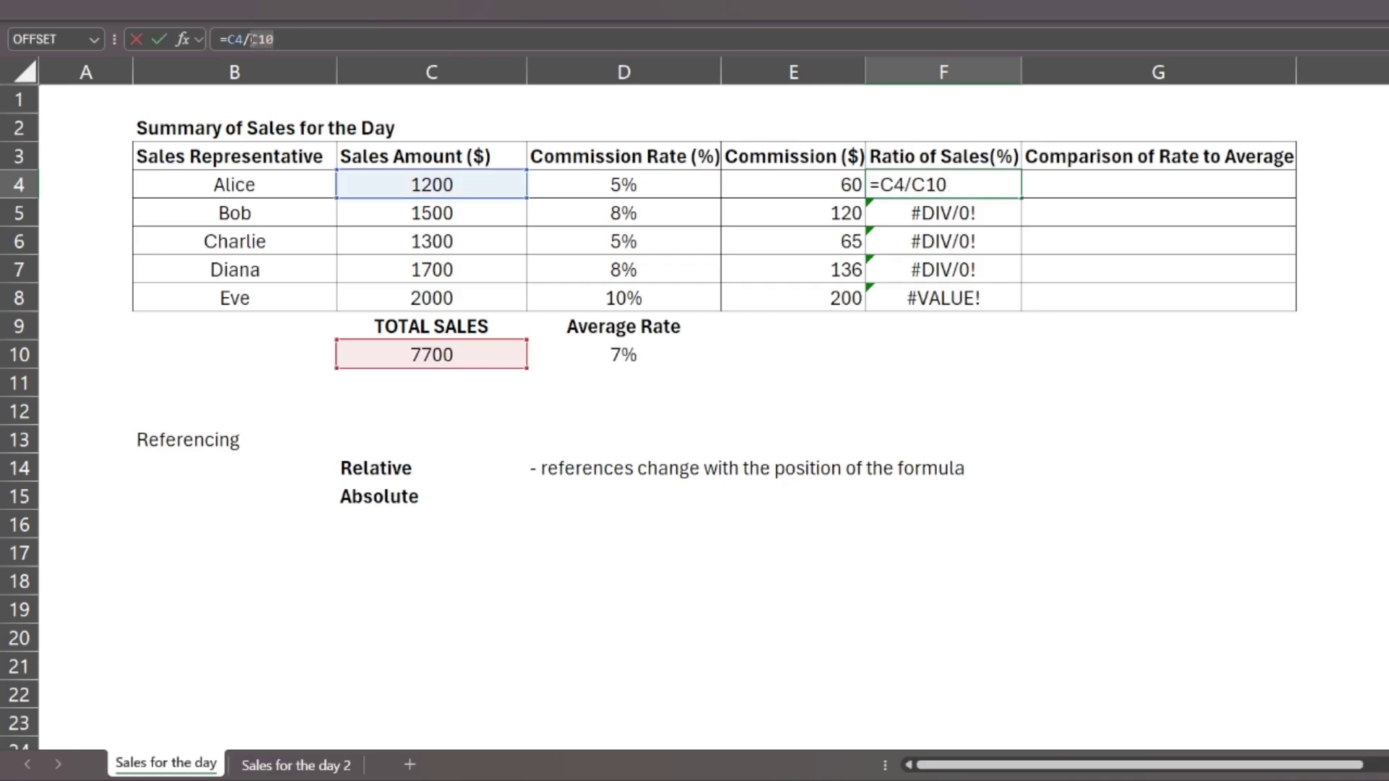
key(Return)
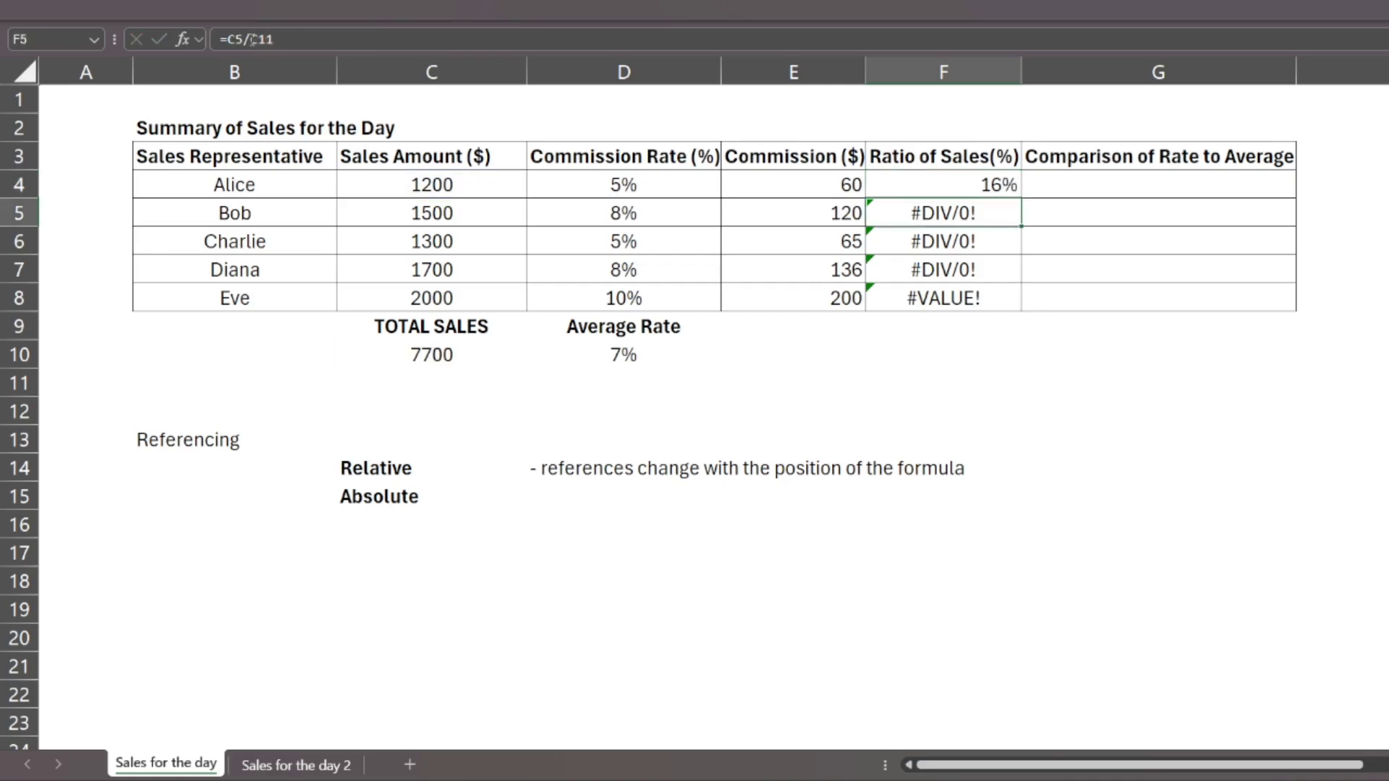
click(413, 353)
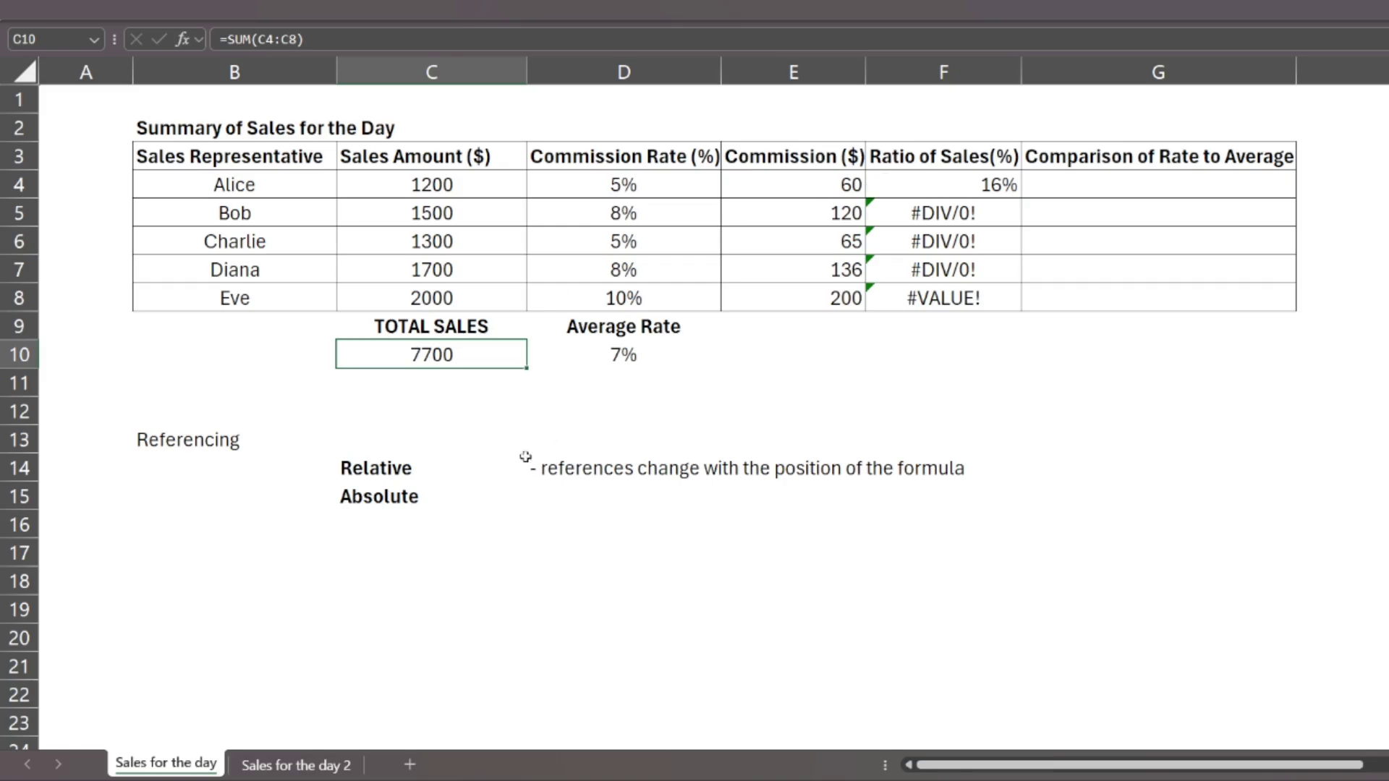
click(376, 472)
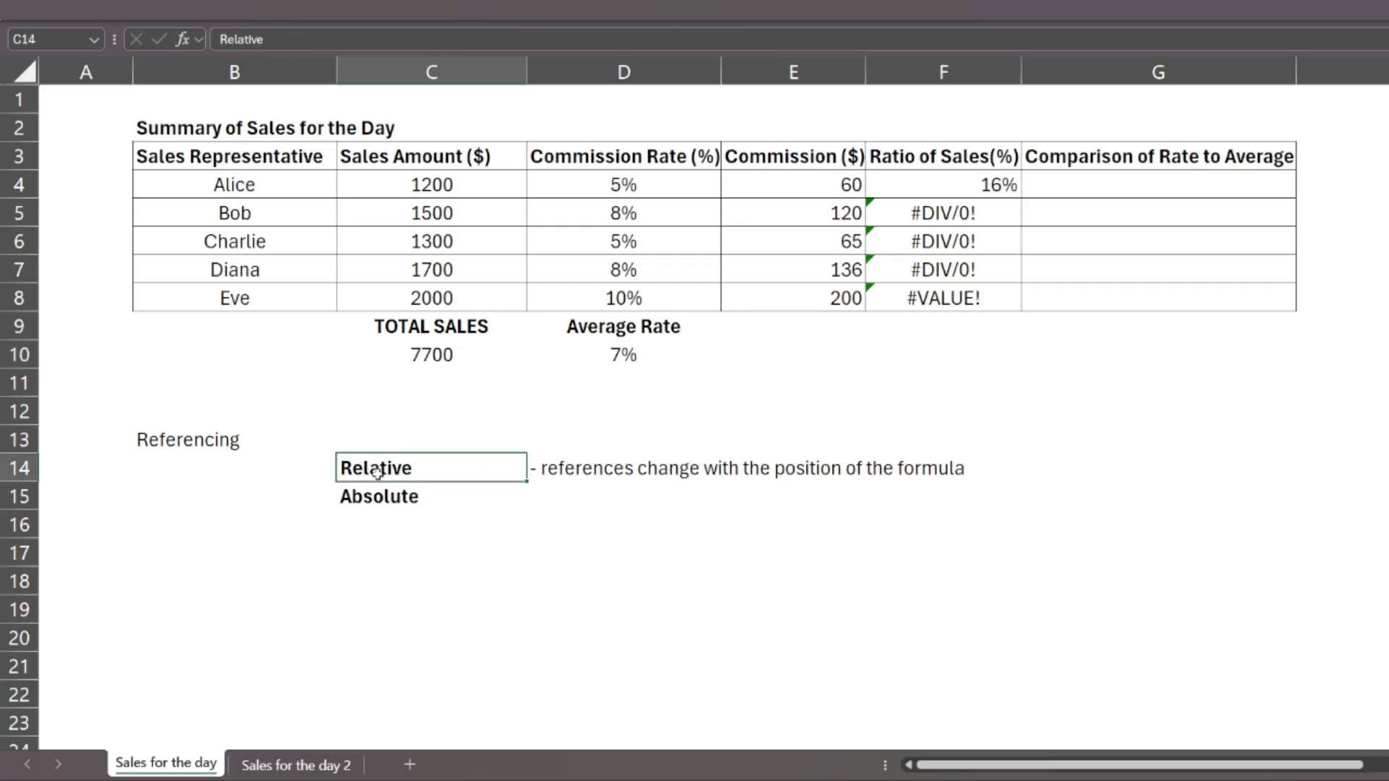
click(938, 194)
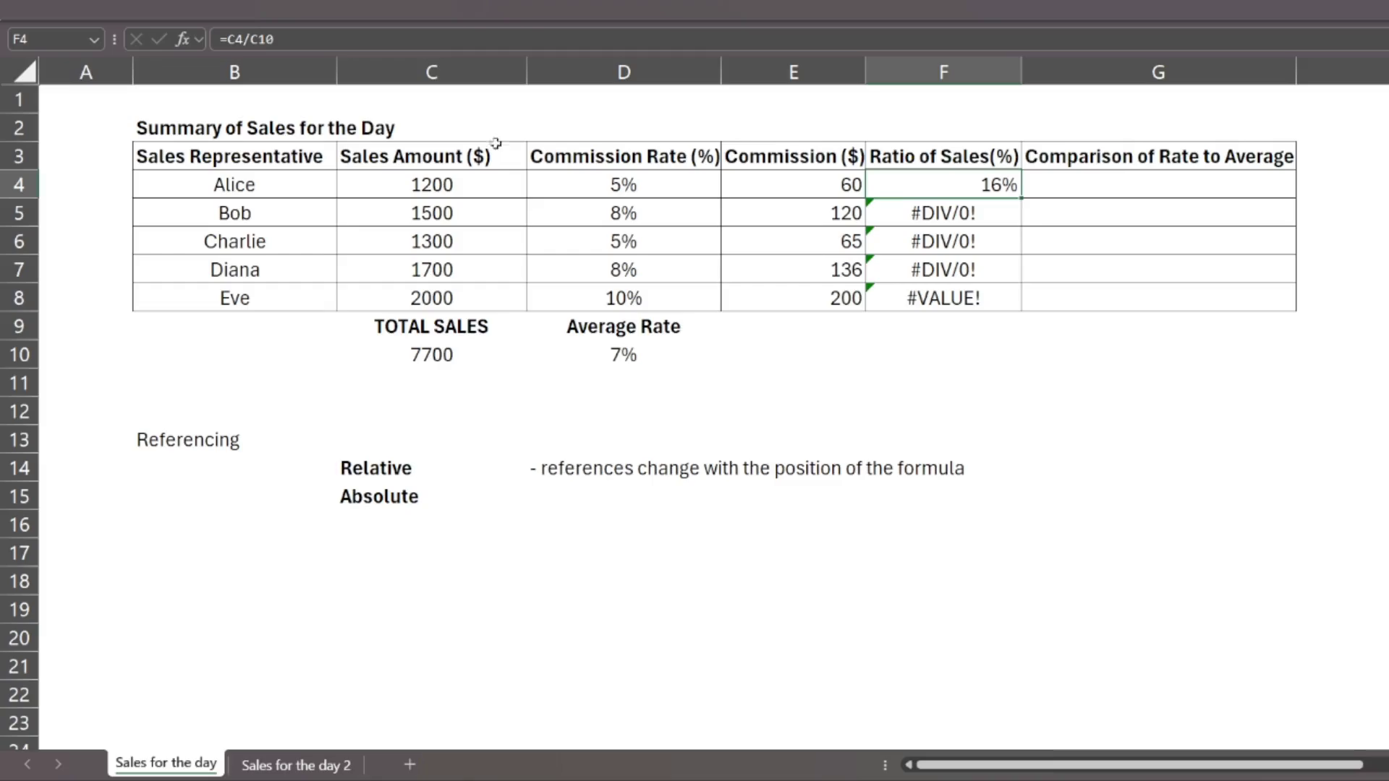
click(228, 39)
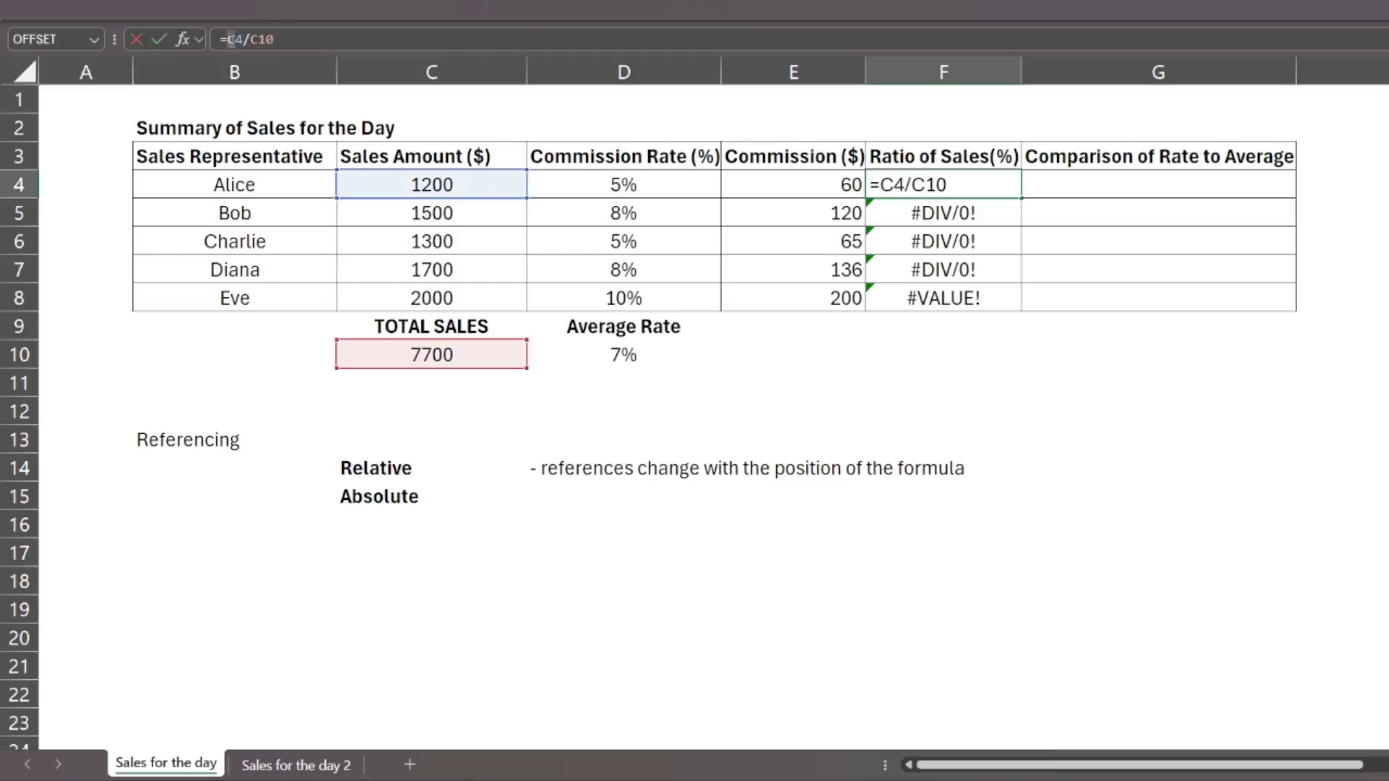
key(Escape)
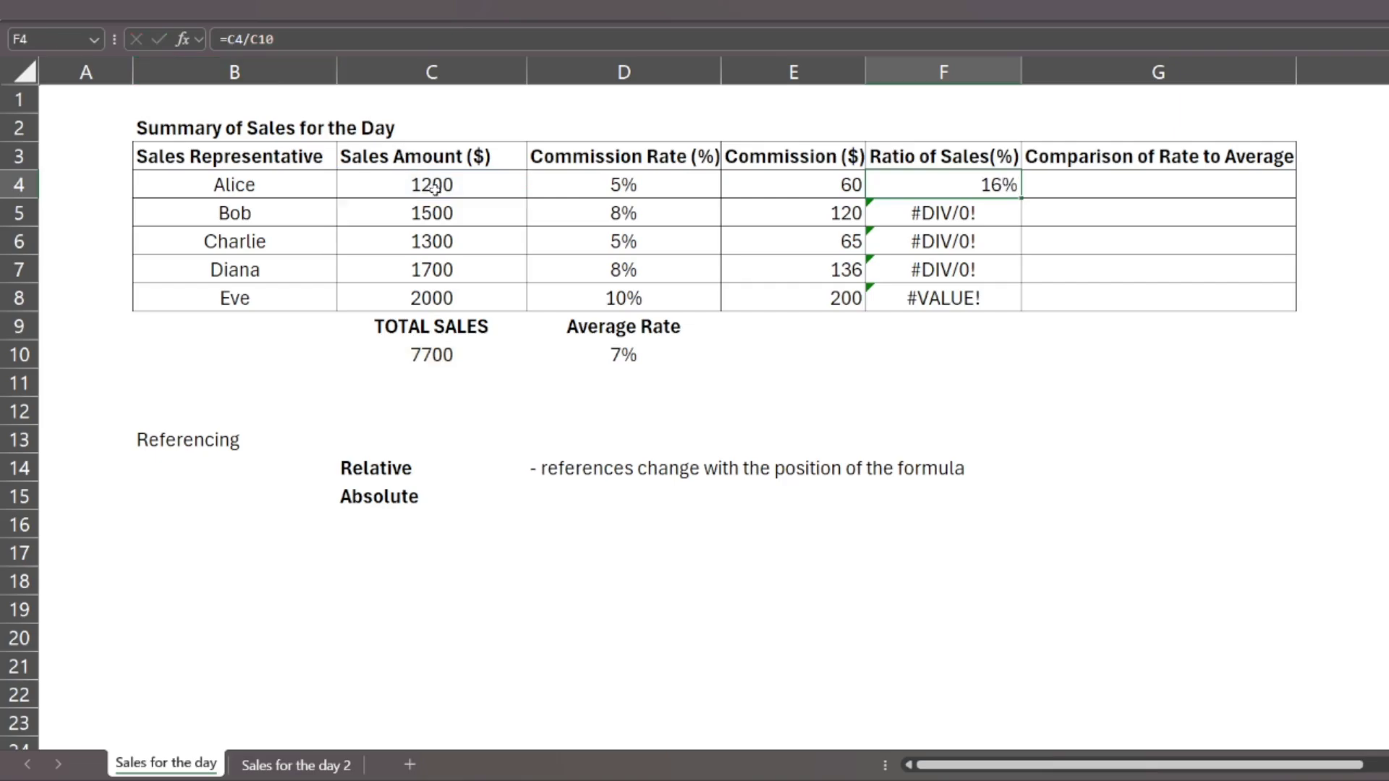
click(432, 348)
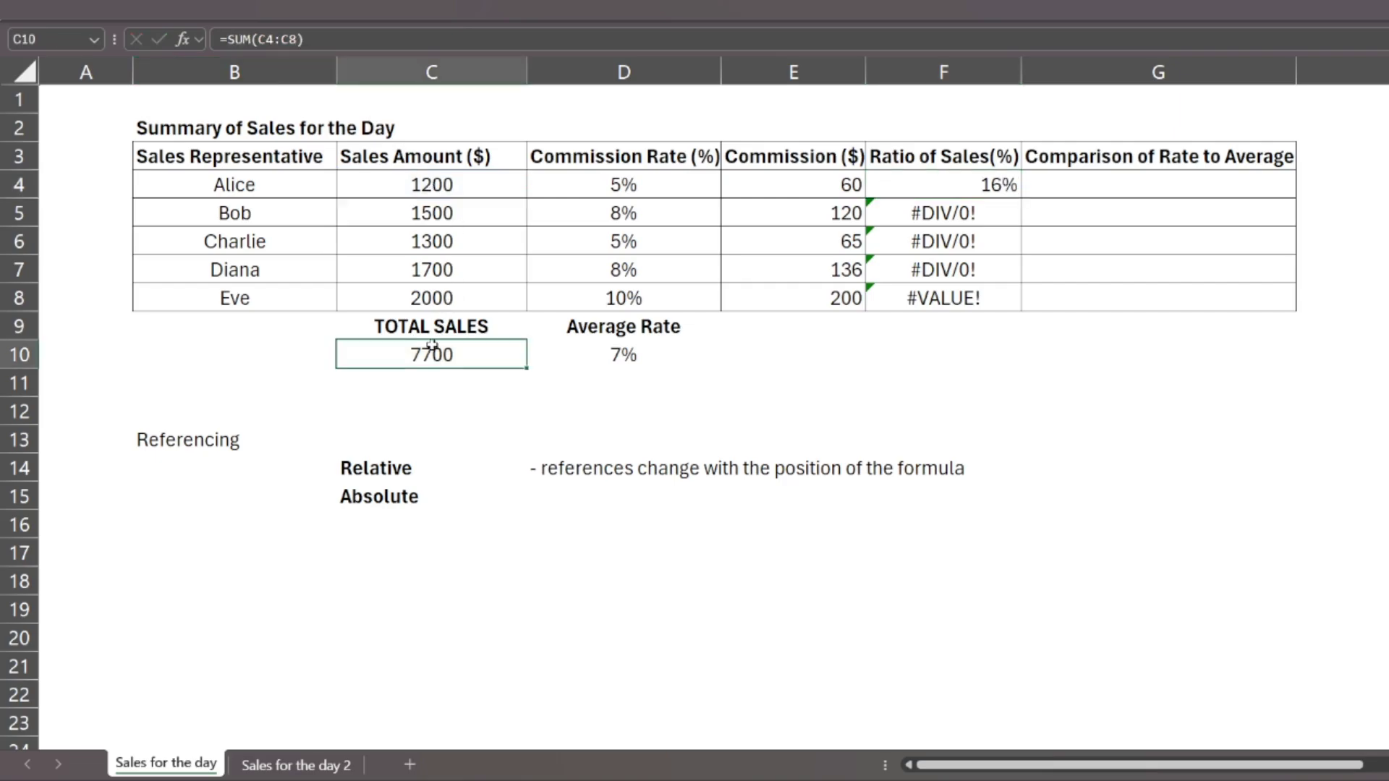
Step: Show that F5's =C5/C11 divides by the empty C11, returning #DIV/0!
click(931, 186)
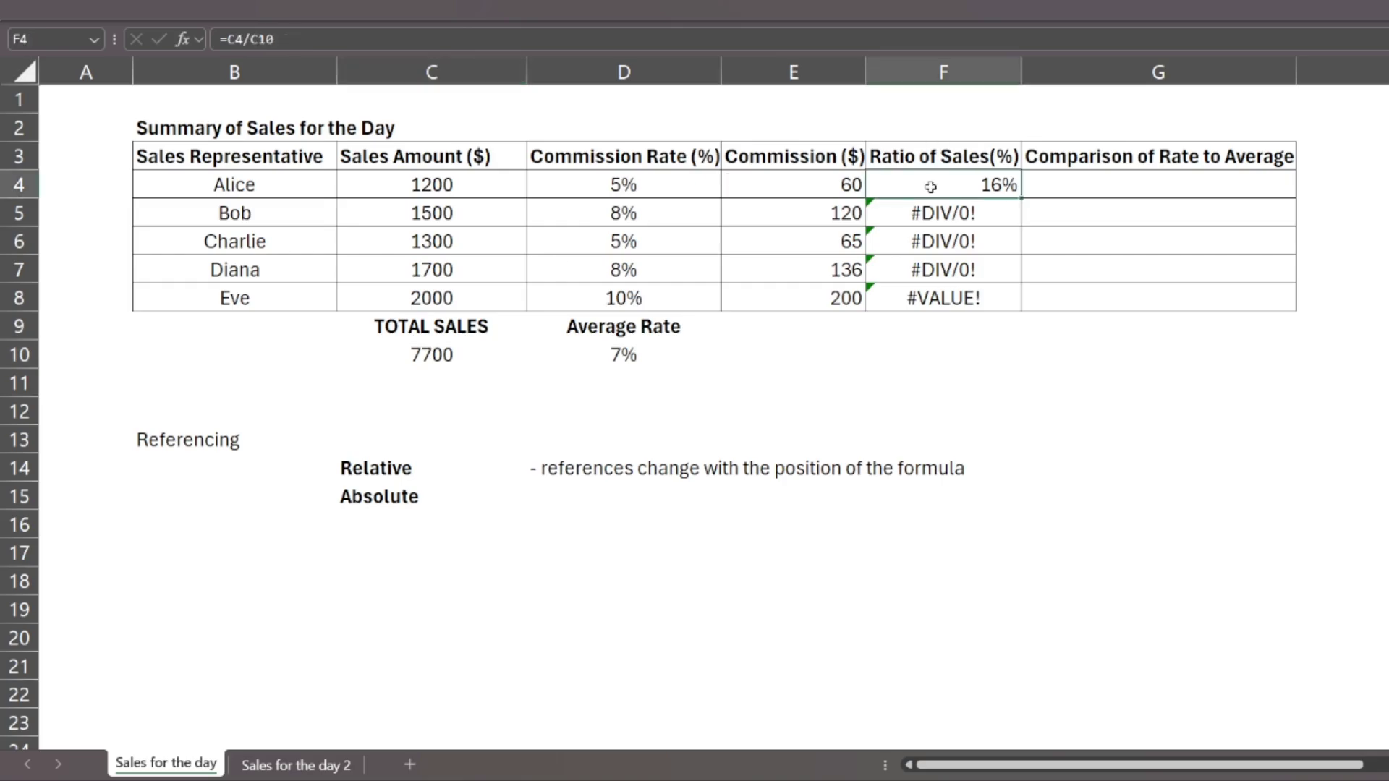
key(Down)
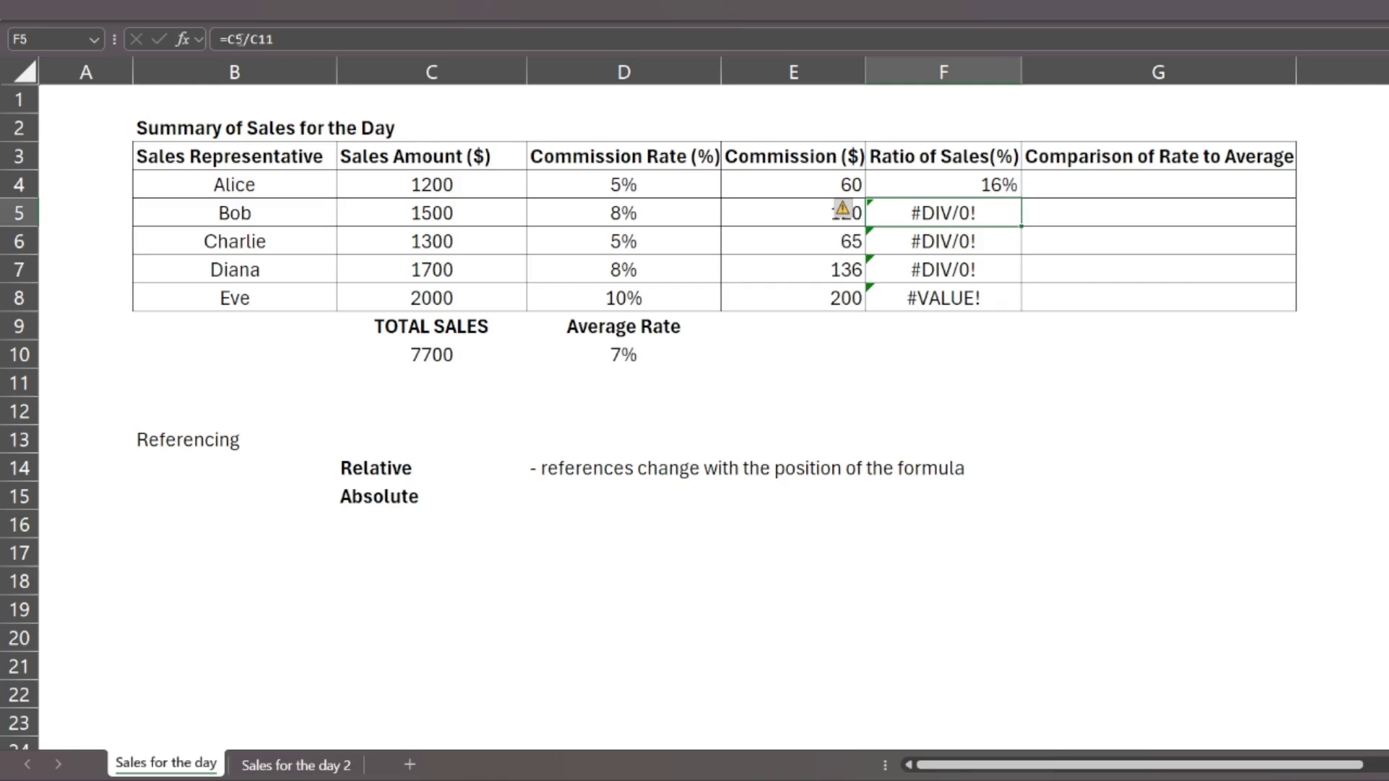
click(429, 207)
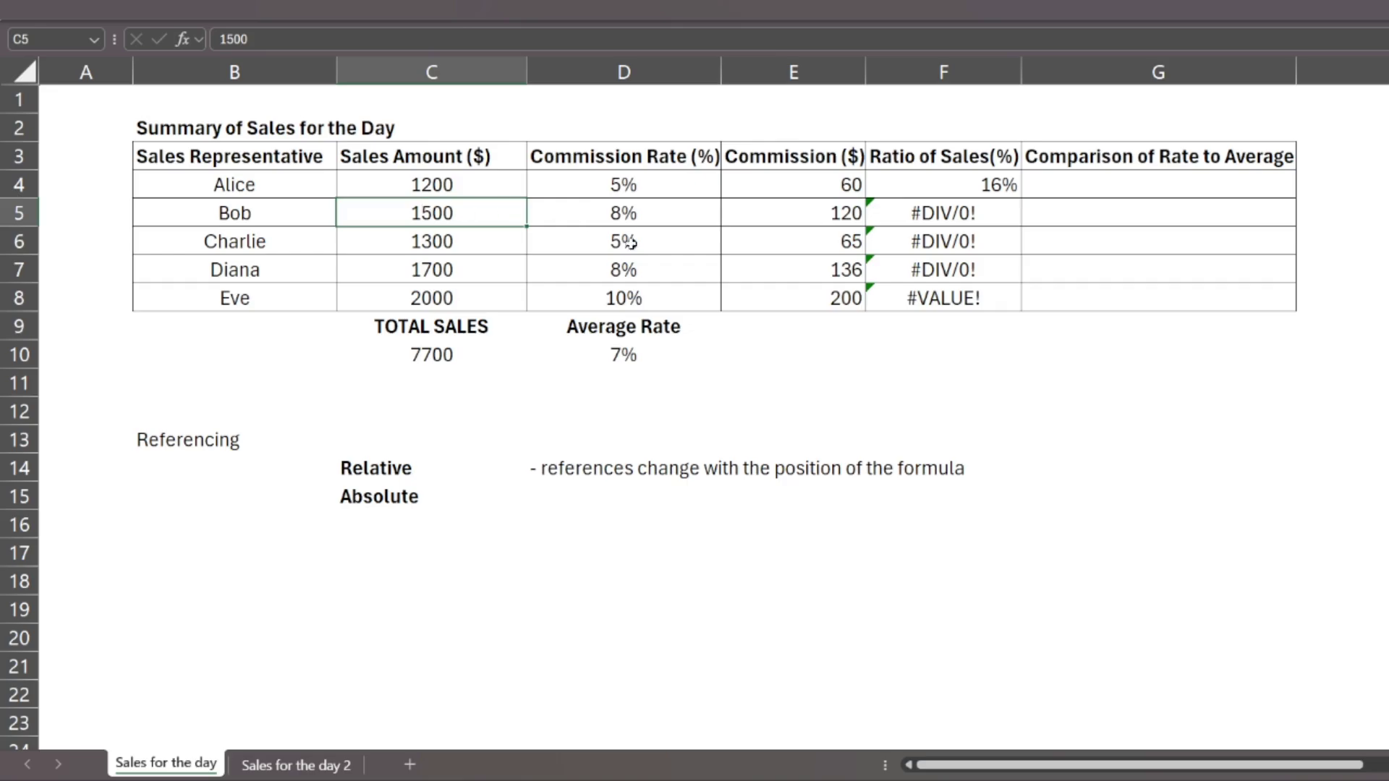
click(451, 349)
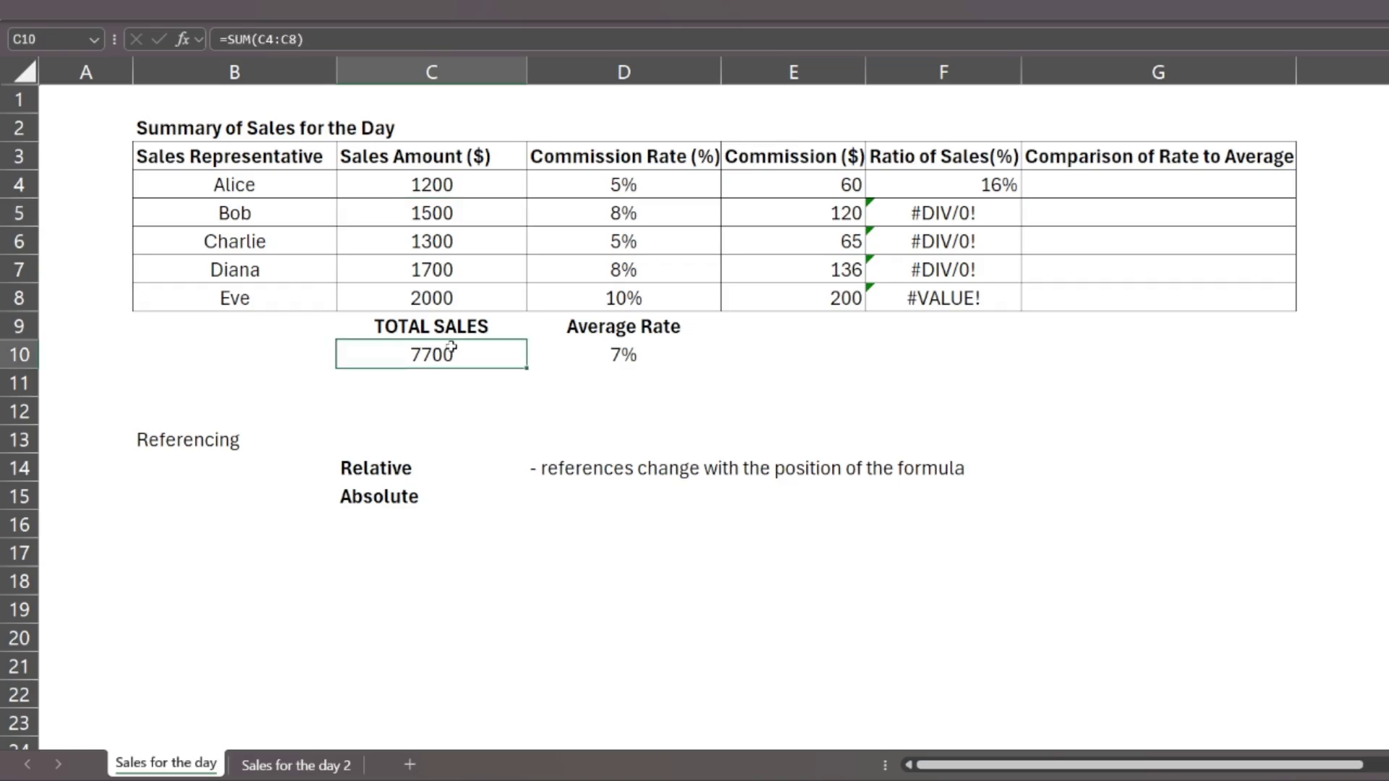
click(956, 186)
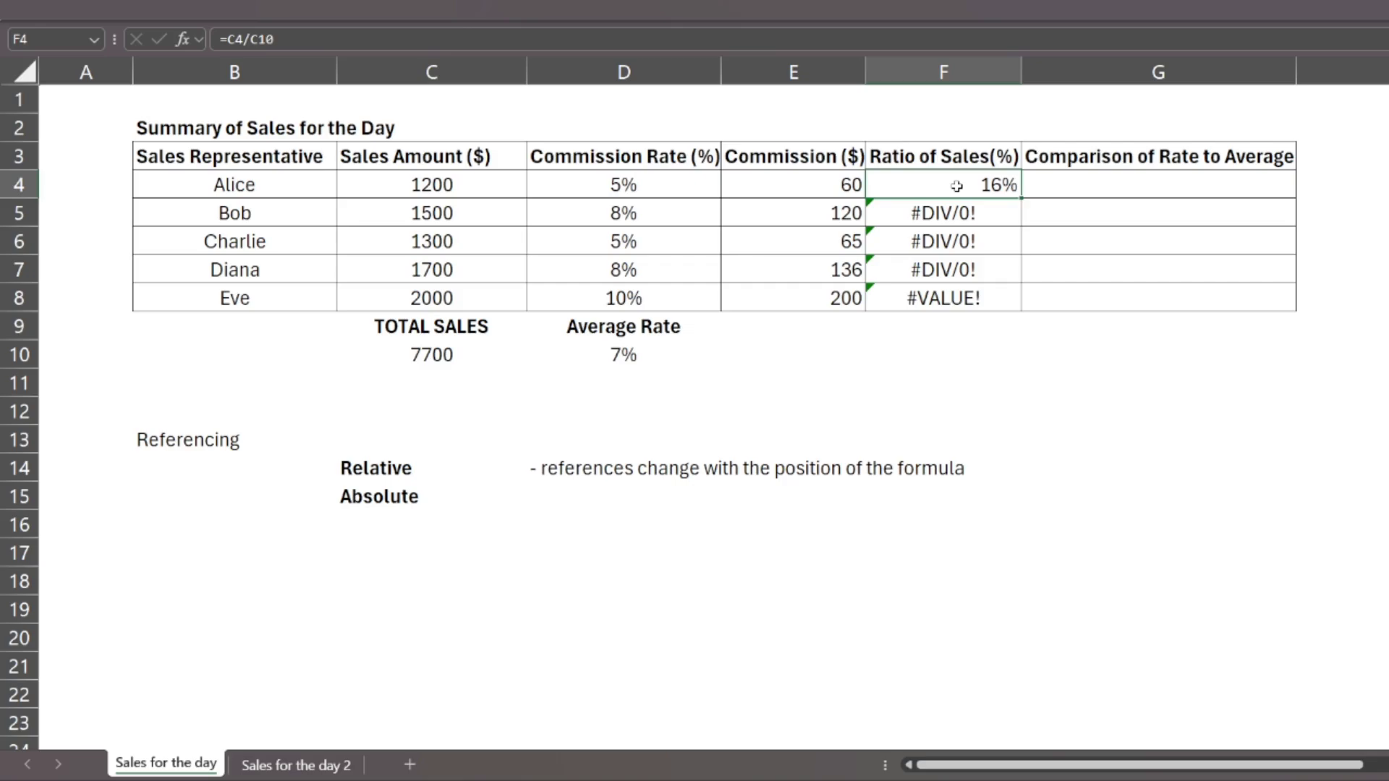
key(Down)
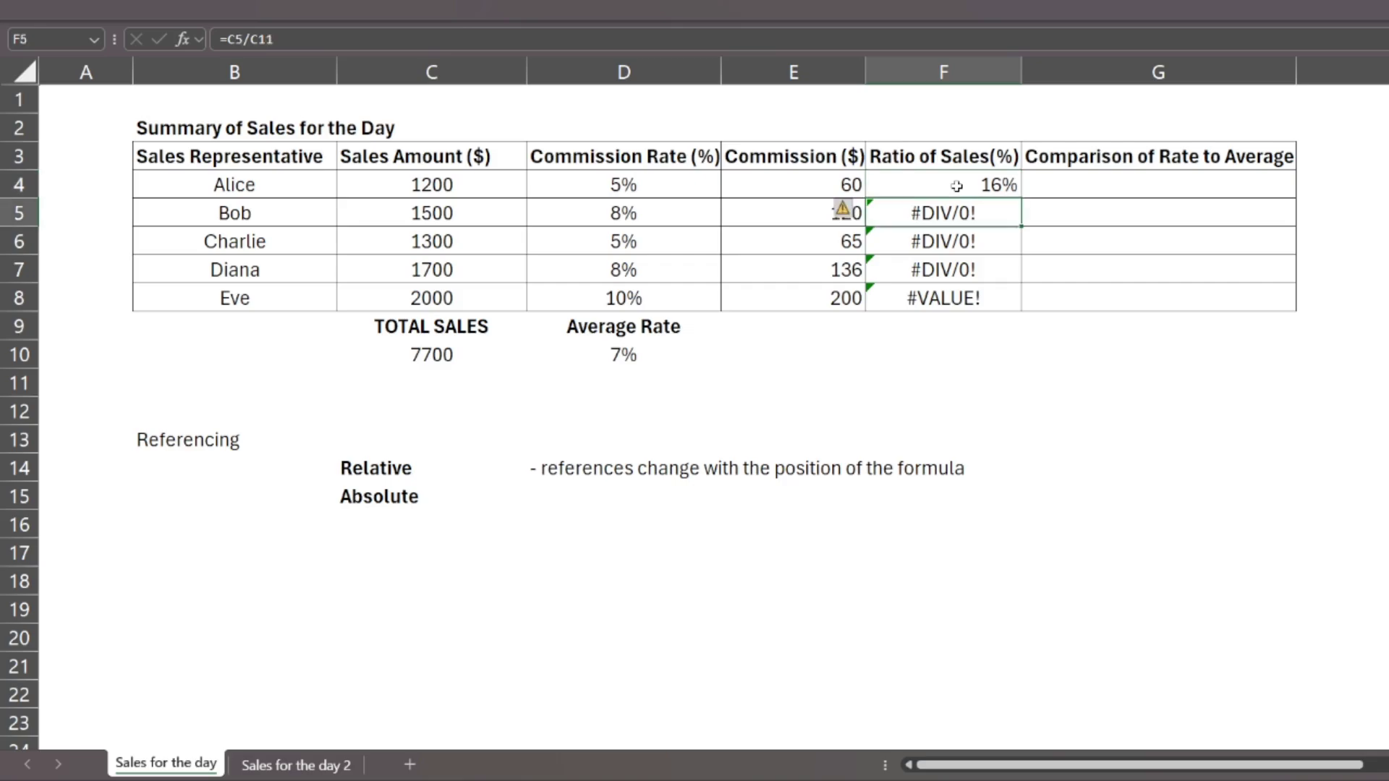
click(433, 352)
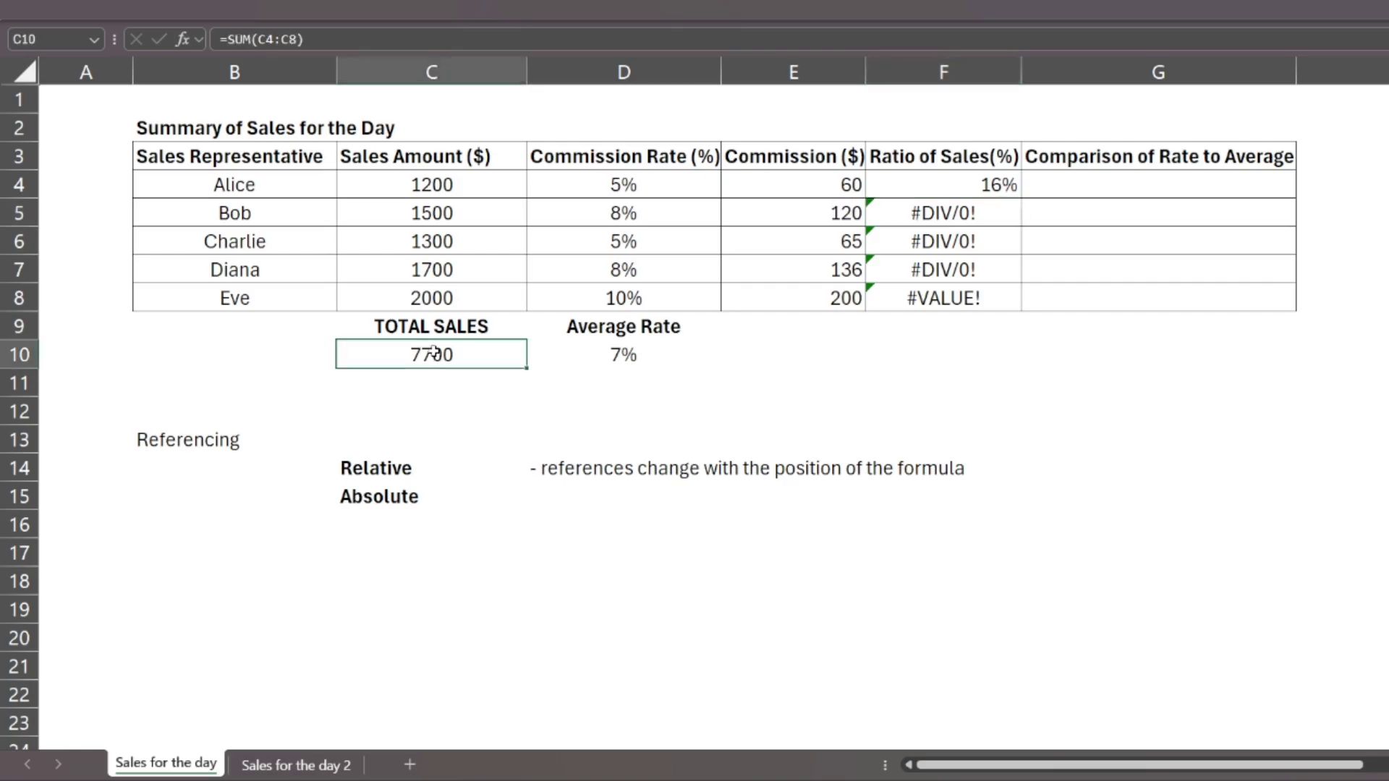
click(918, 224)
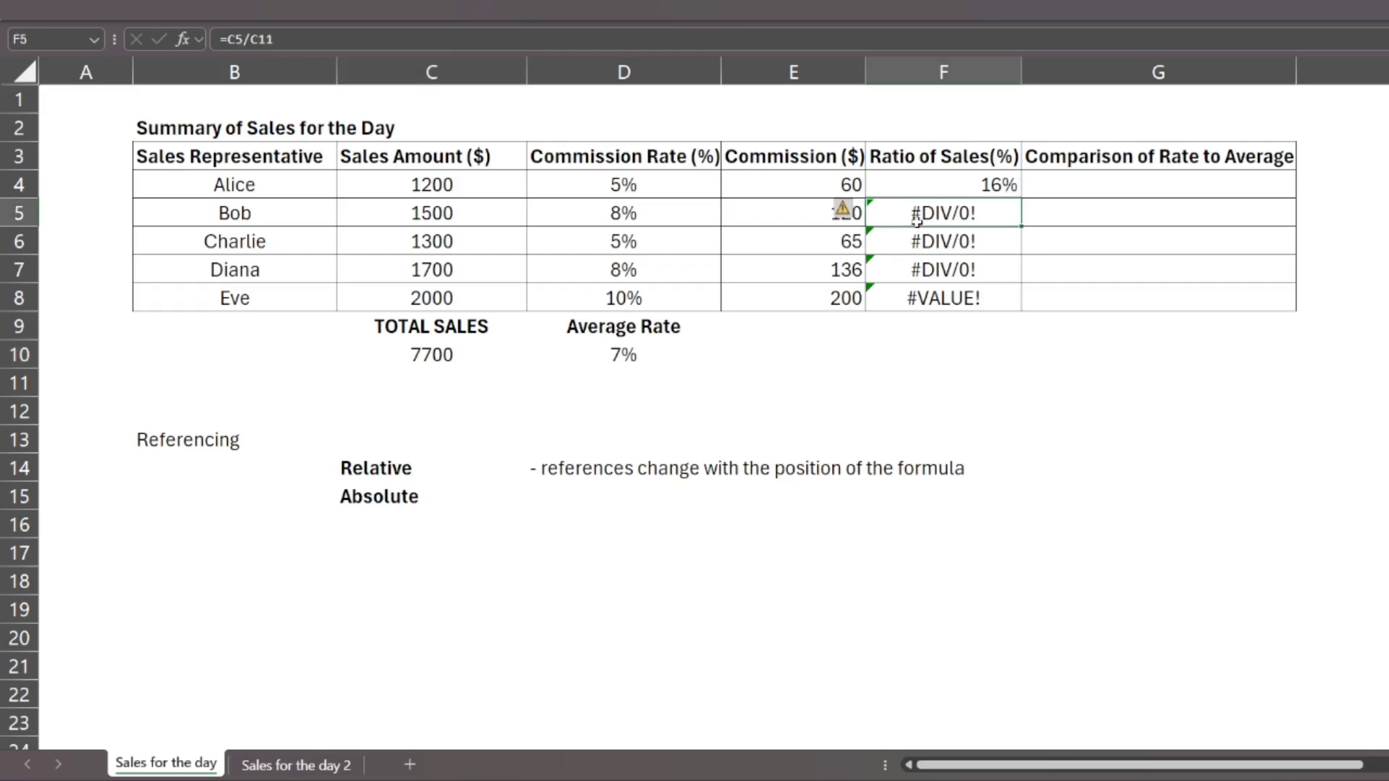
drag(297, 40, 217, 47)
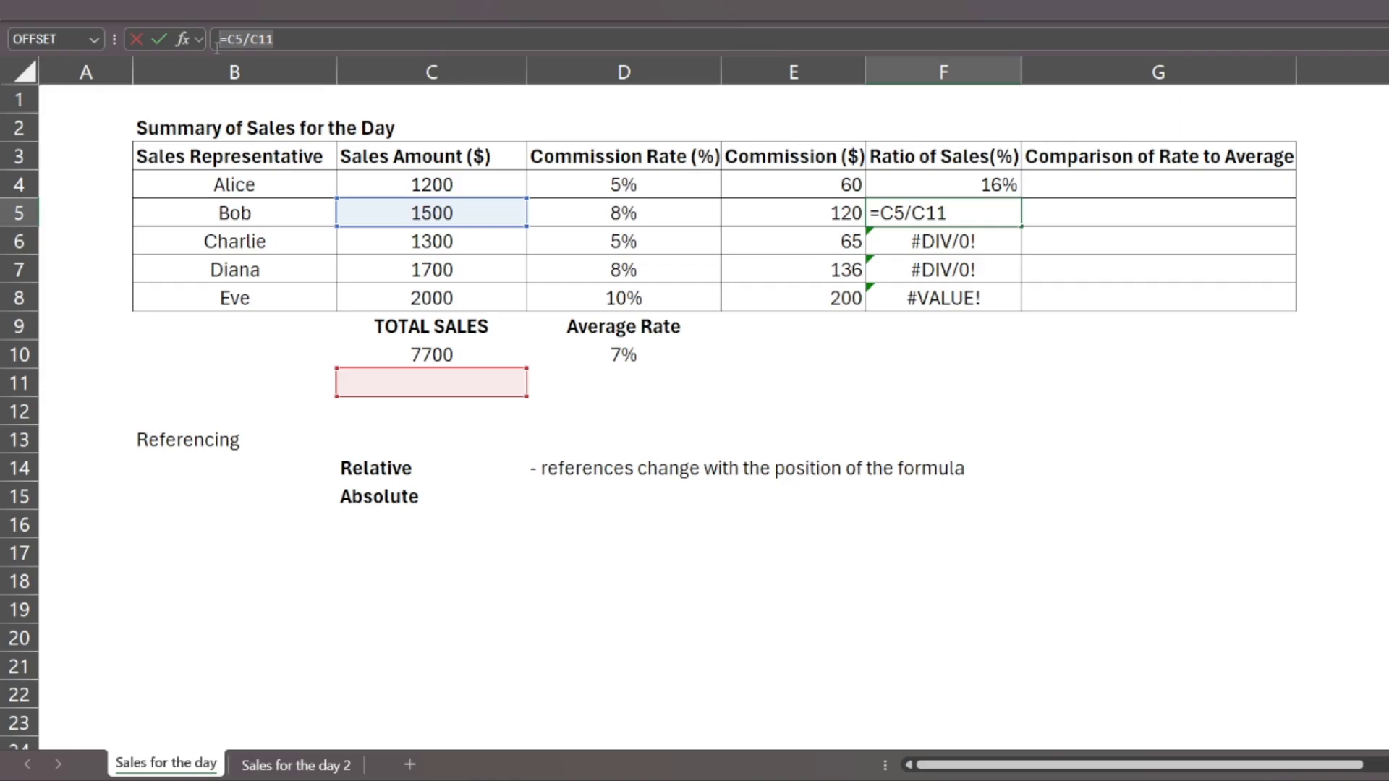
key(ctrl+Return)
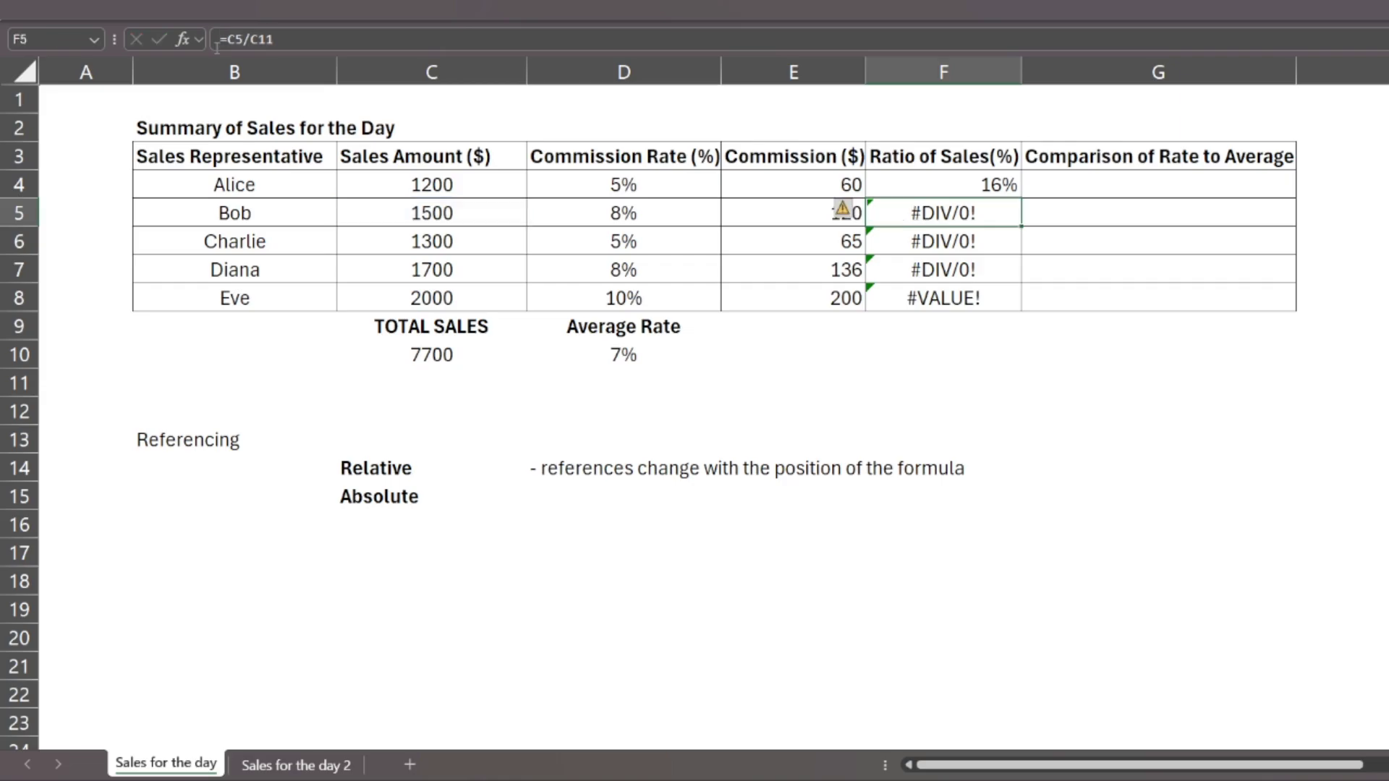
click(350, 498)
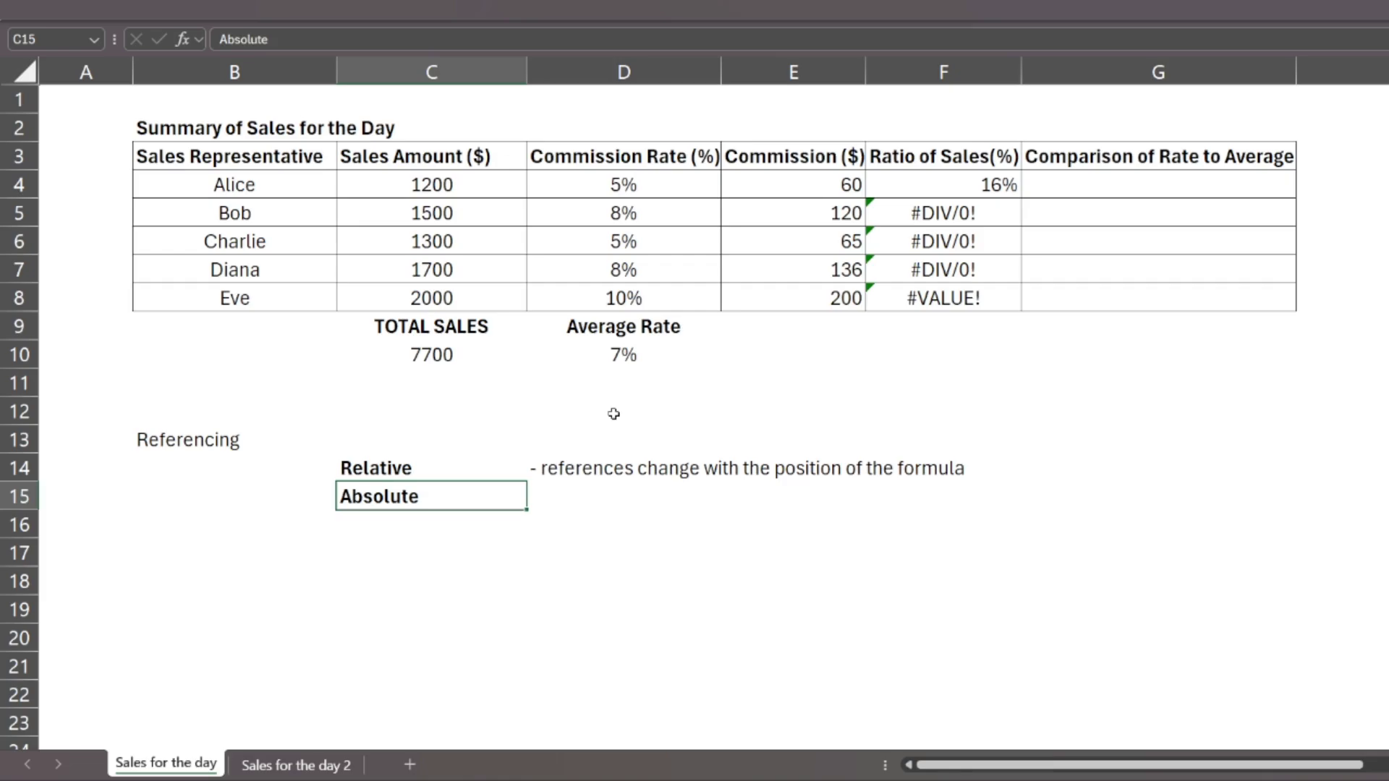
click(993, 180)
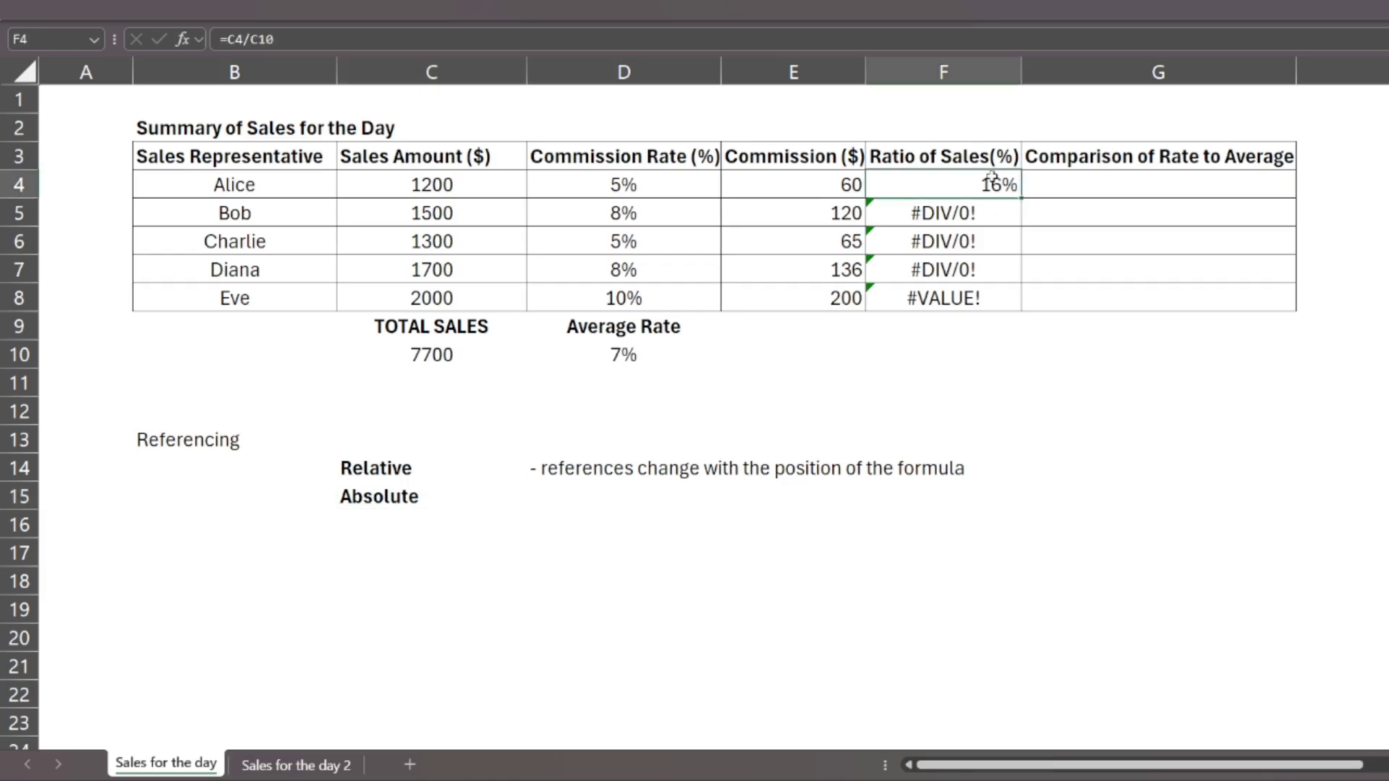
click(332, 38)
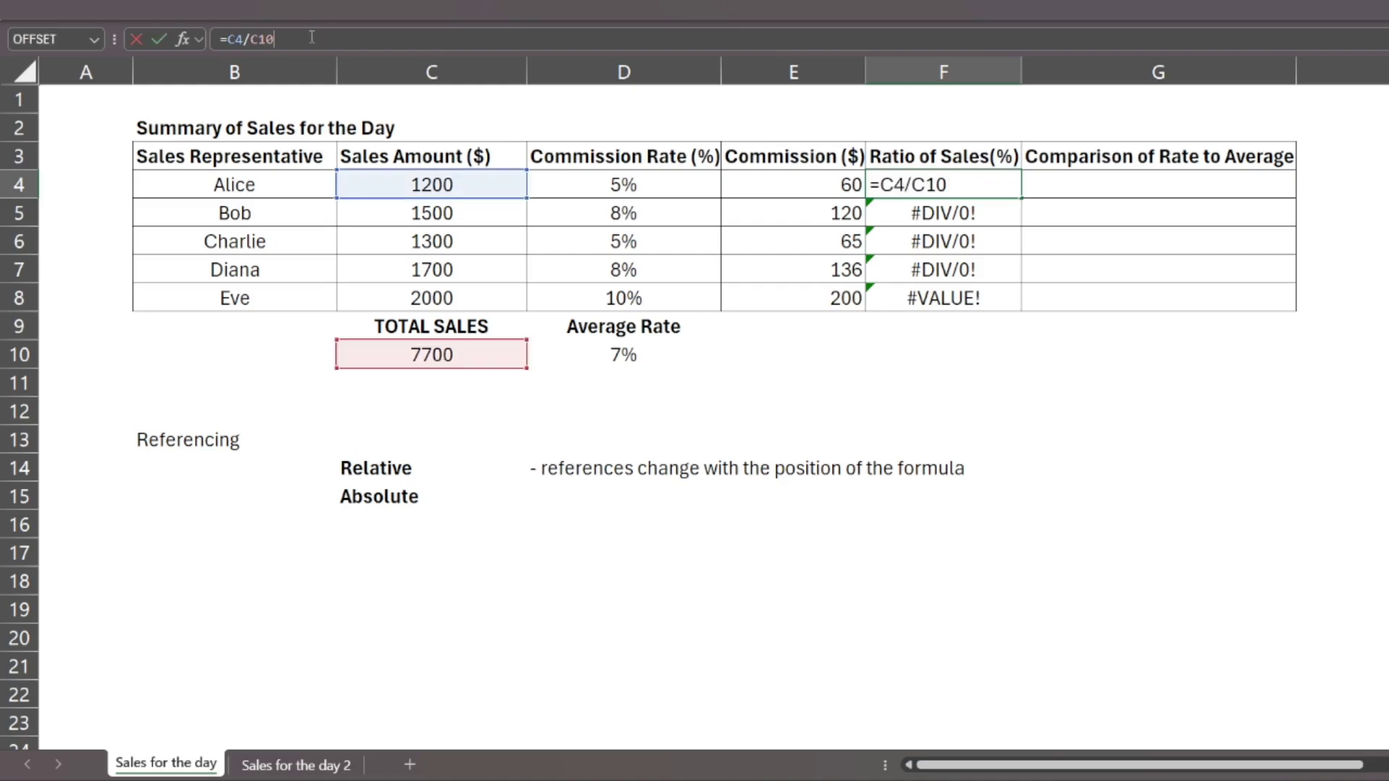
click(251, 49)
text($)
key(Right)
text($)
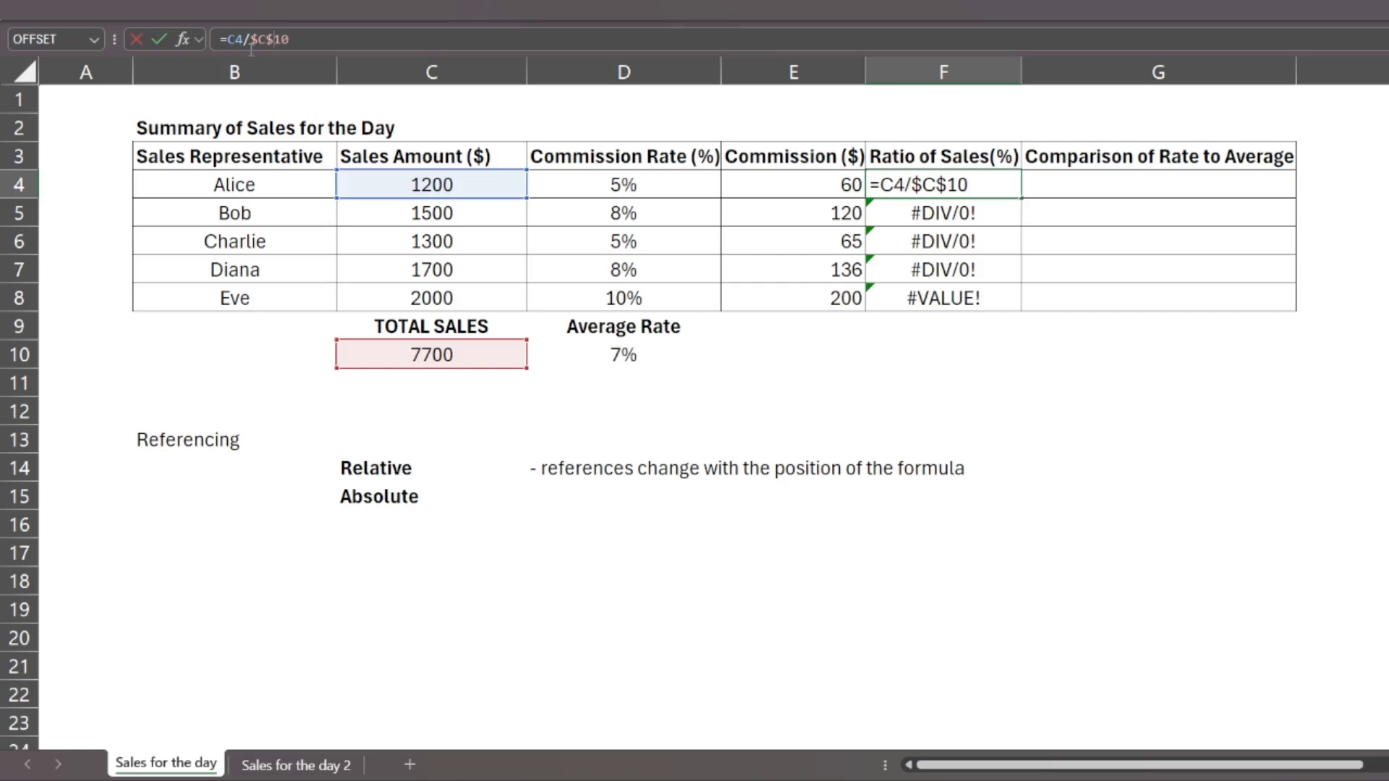
key(BackSpace)
key(BackSpace)
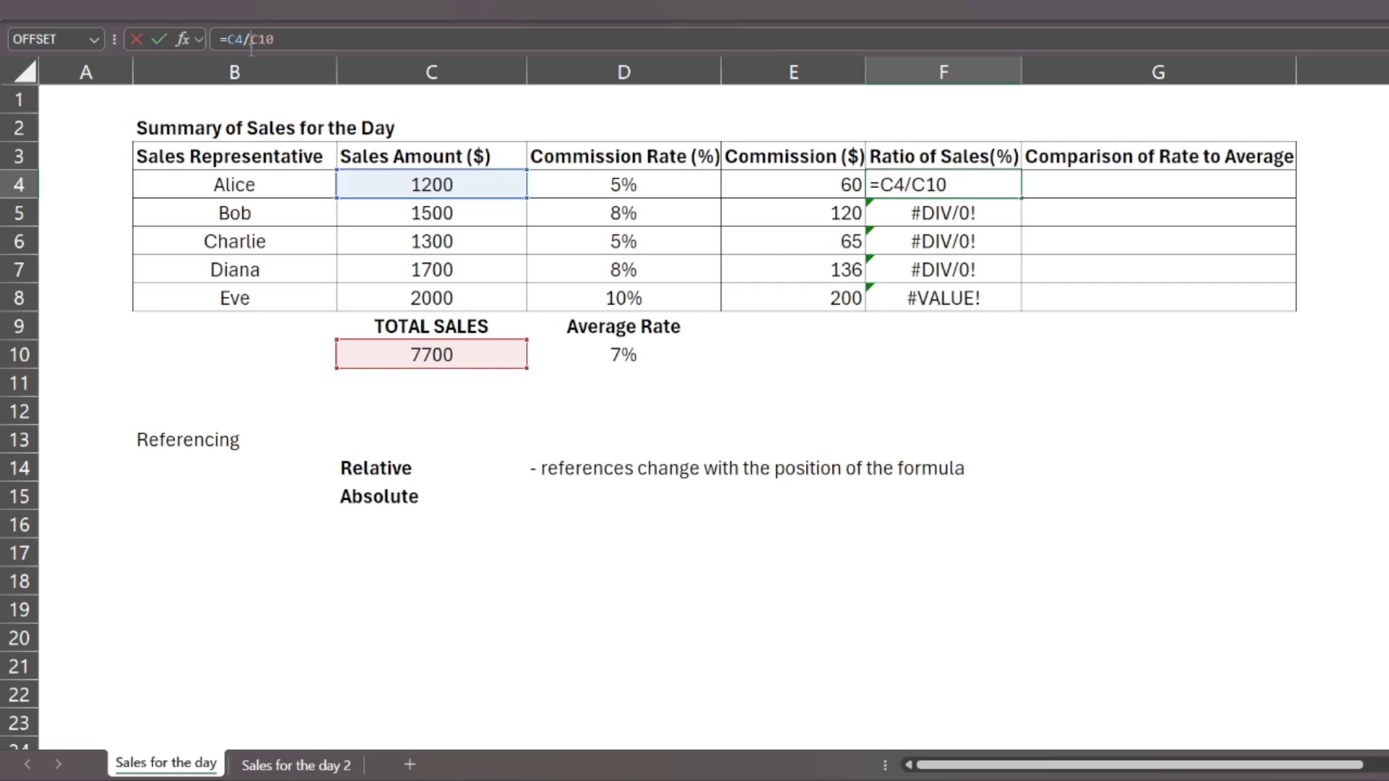
key(Return)
Step: Type the labels Cell, Column and Row into G10:G12
click(1156, 359)
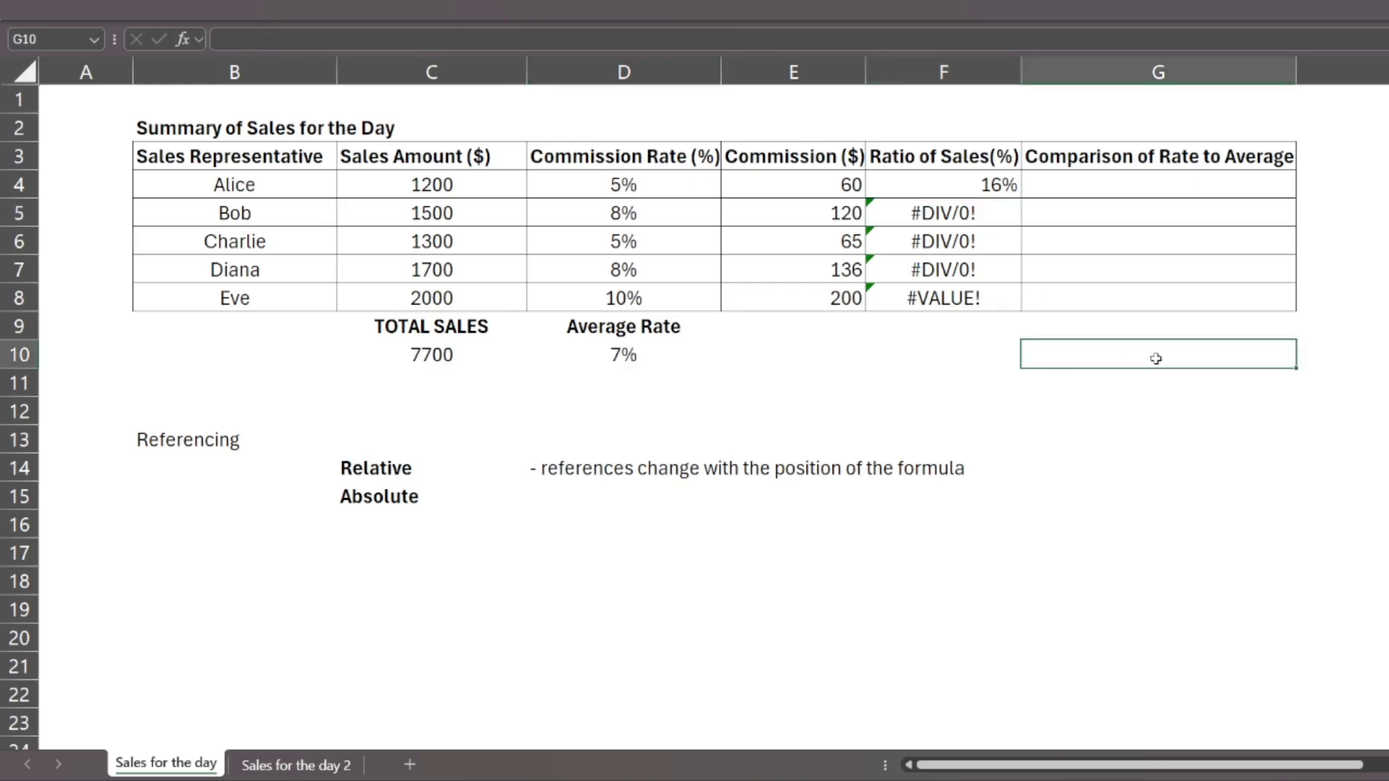
text(Cell)
key(Return)
text(Column)
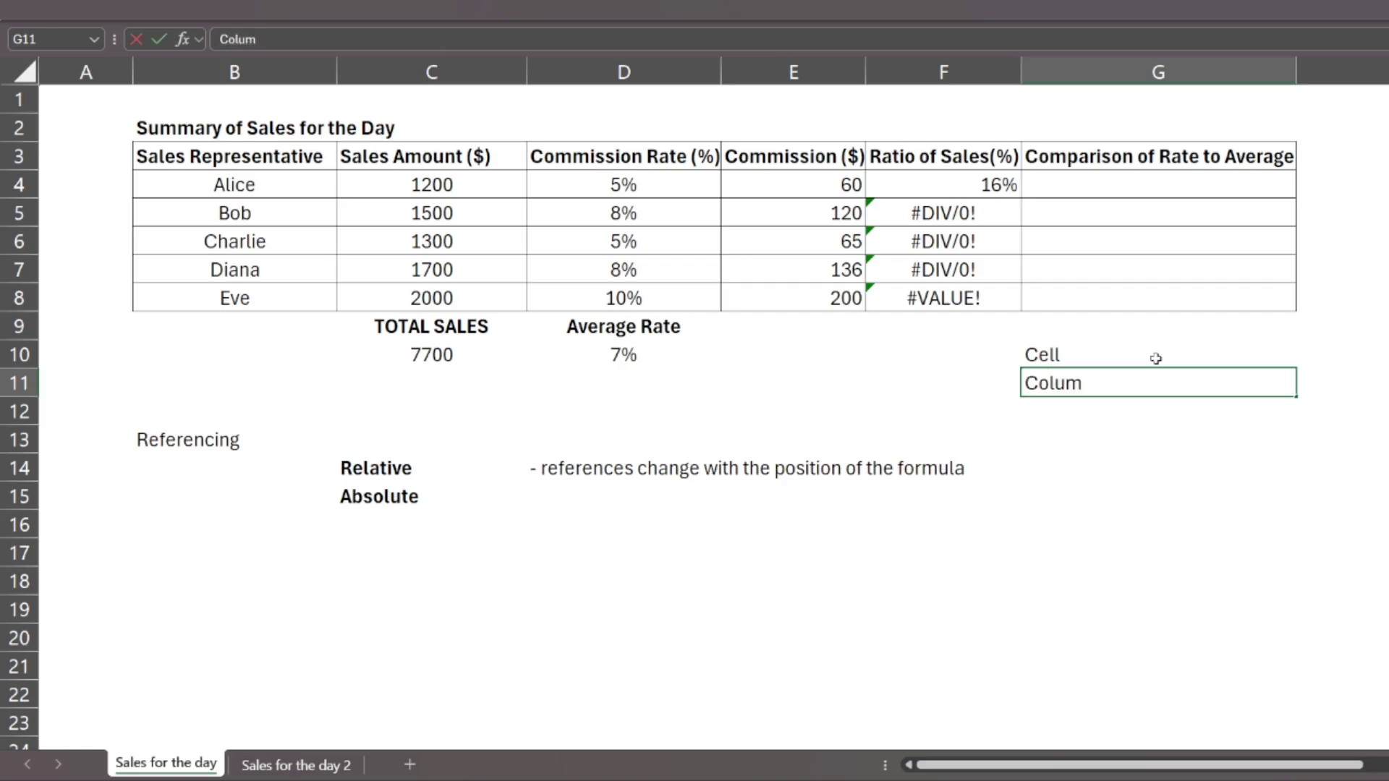
key(Return)
text(Row)
key(Return)
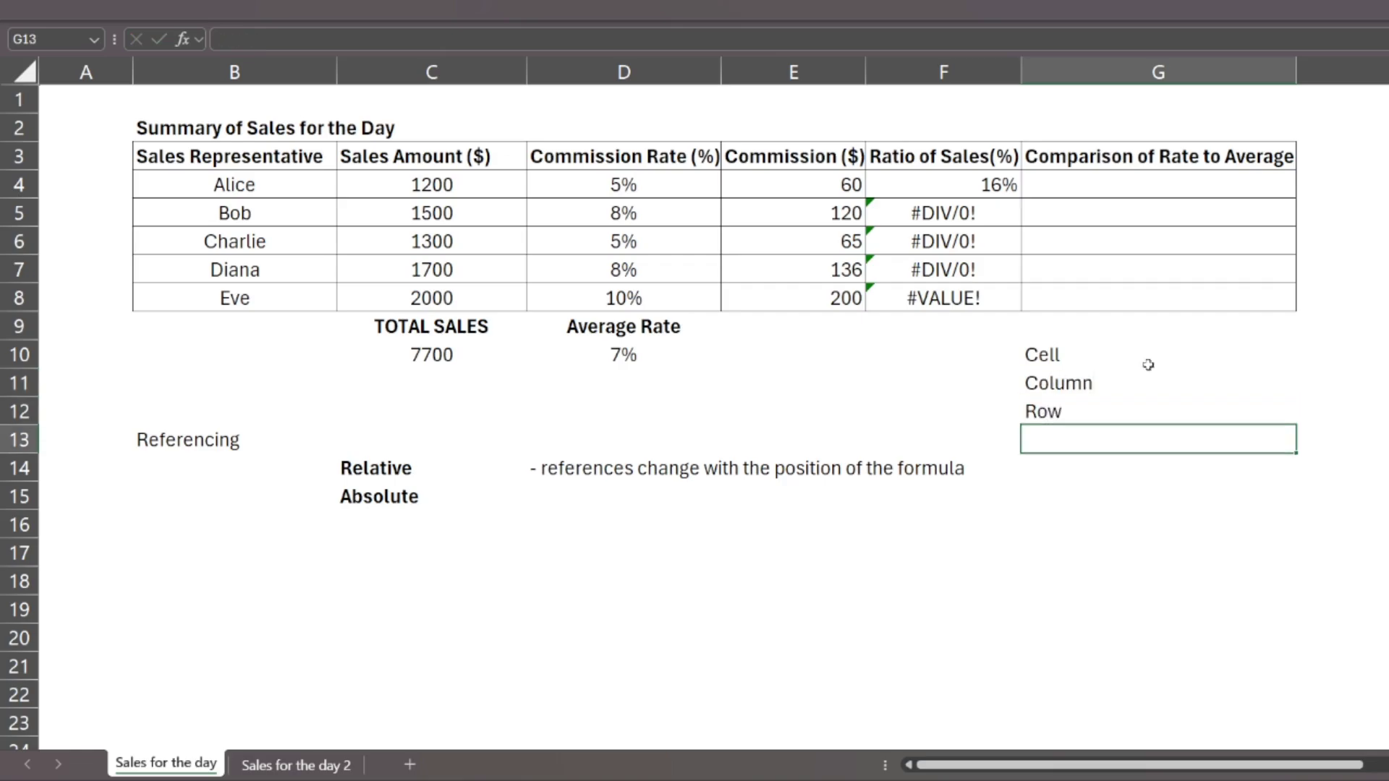
Step: Make the Column and Row labels in G11:G12 bold
drag(1083, 387, 1084, 404)
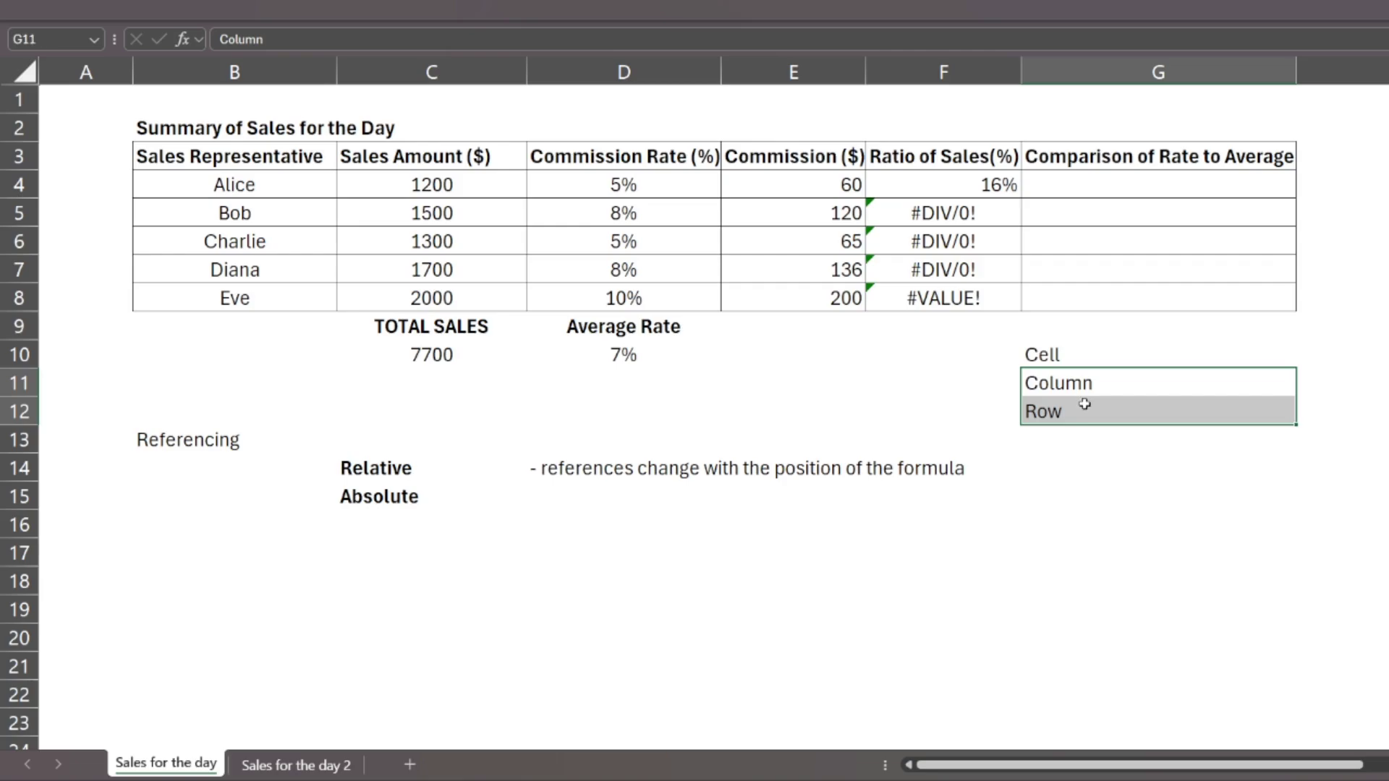
key(ctrl+b)
click(1103, 496)
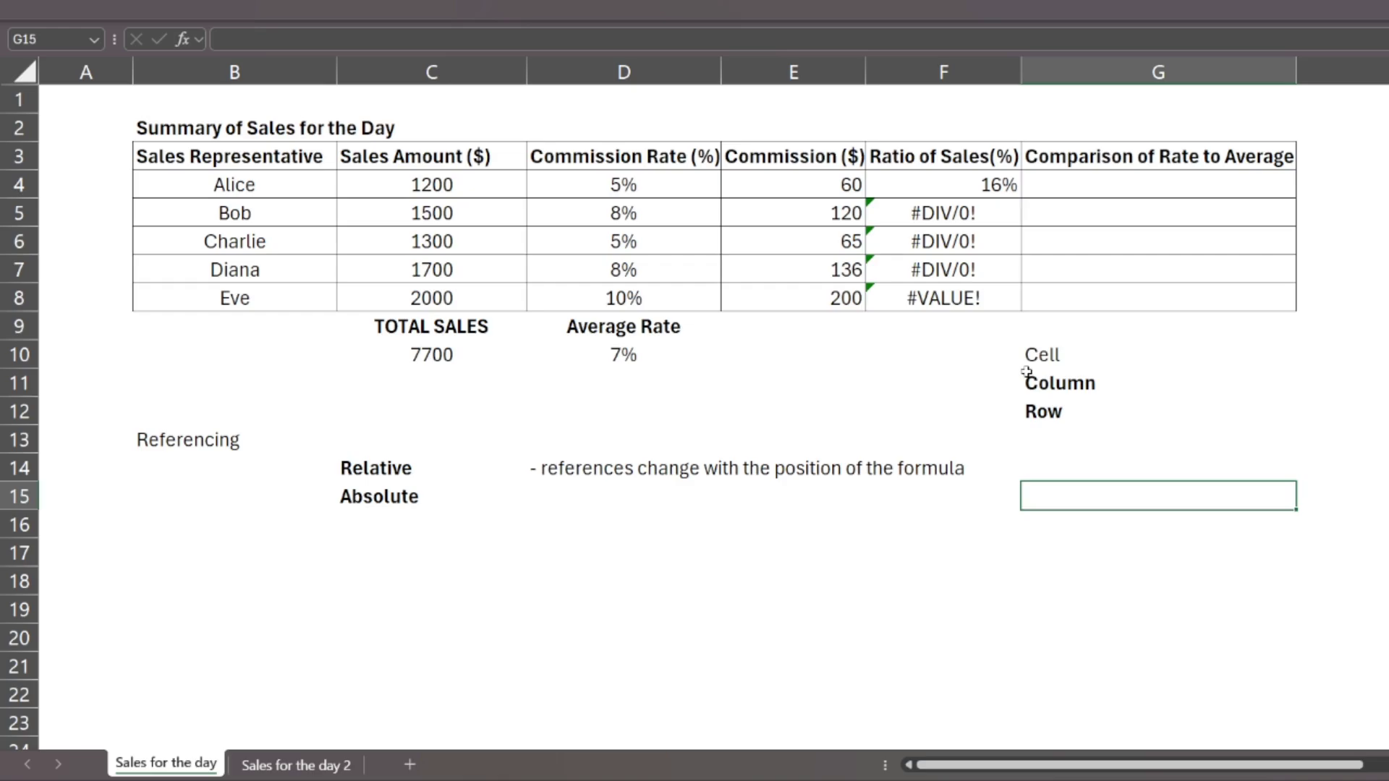
click(1056, 356)
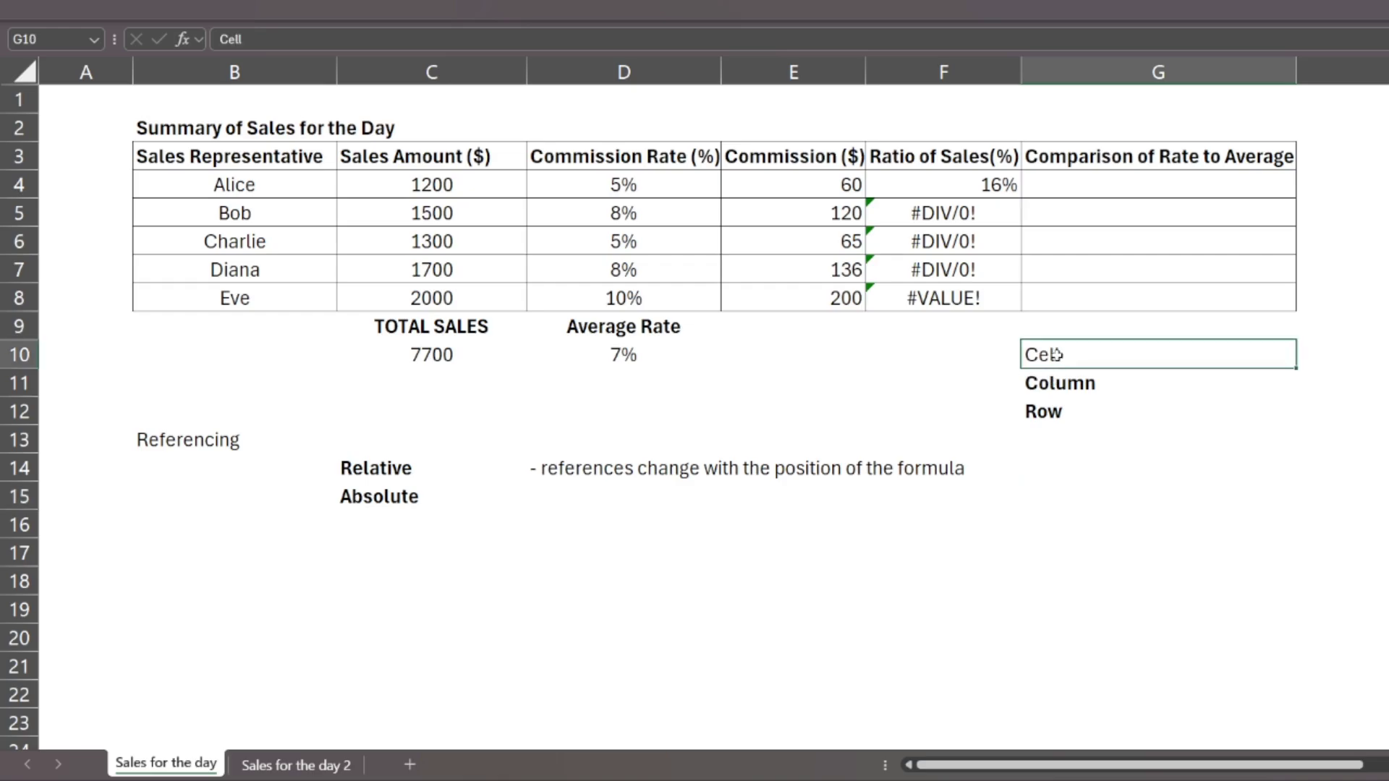
click(906, 413)
Step: Illustrate column F, row 4 and cell E12, then open F4's =C4/C10 for editing
click(932, 175)
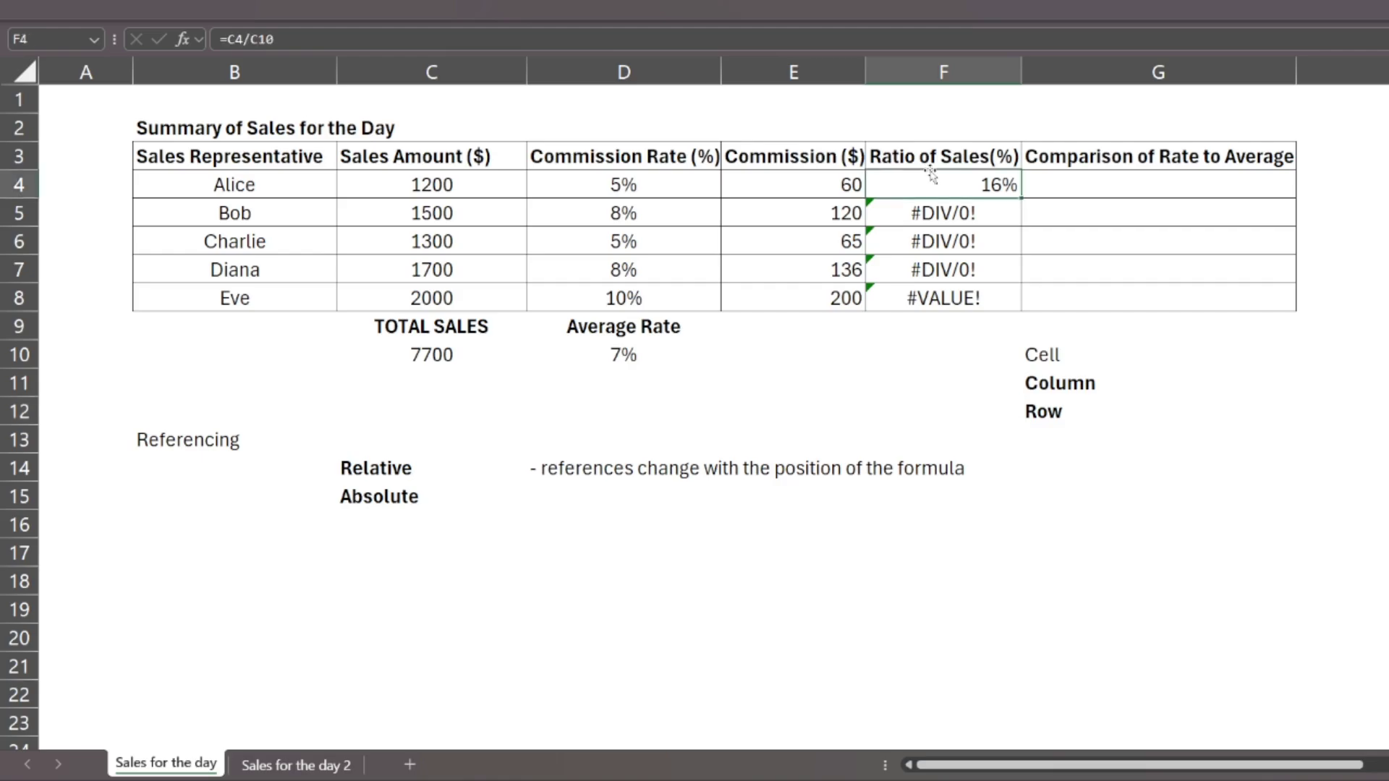
click(942, 60)
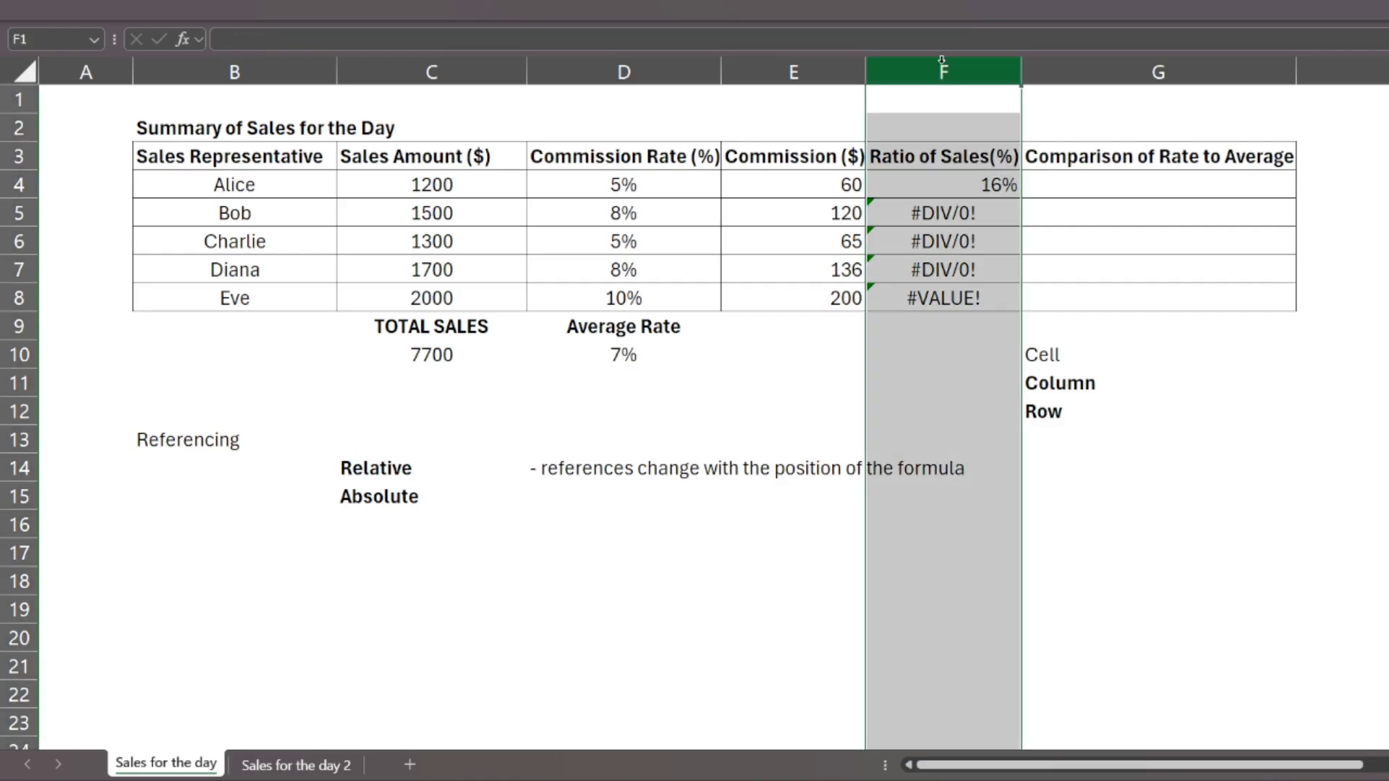
click(19, 192)
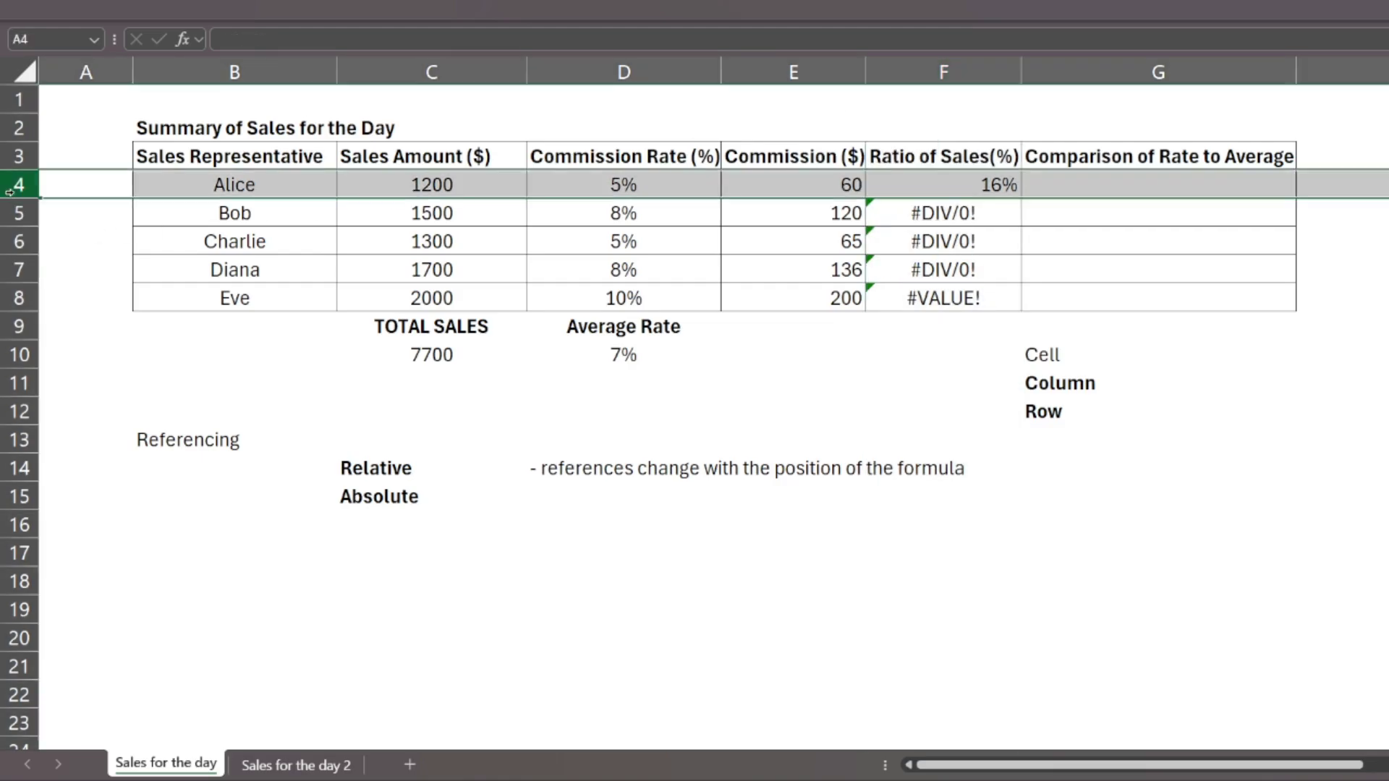
click(756, 412)
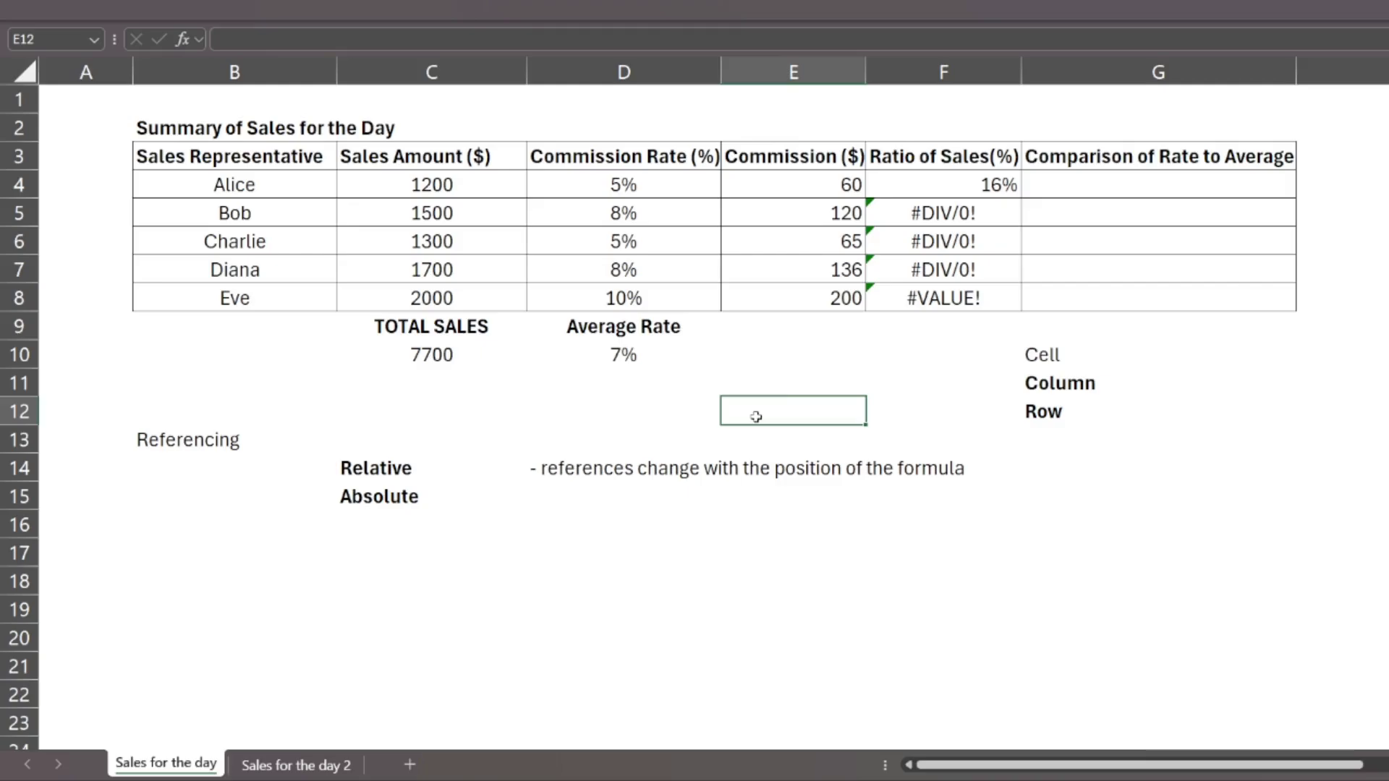
click(930, 189)
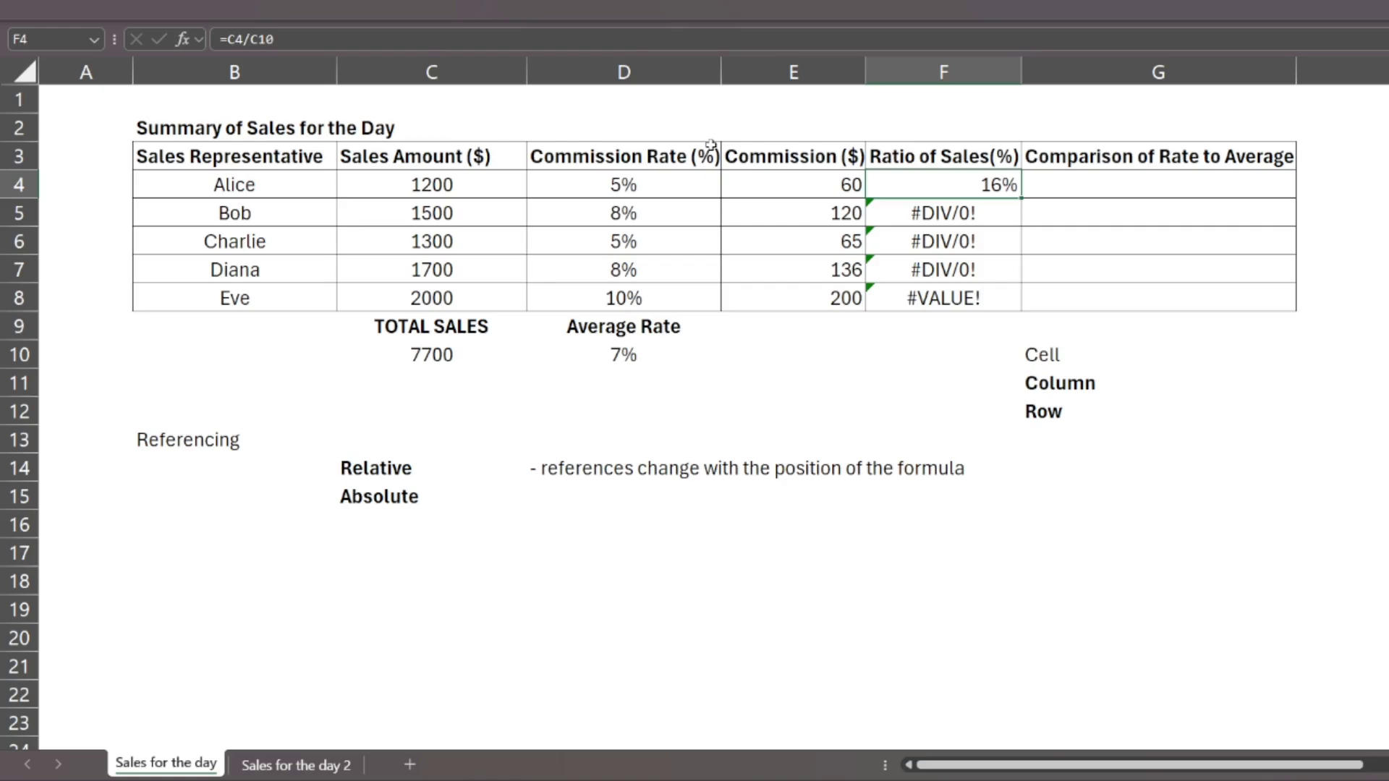
click(285, 38)
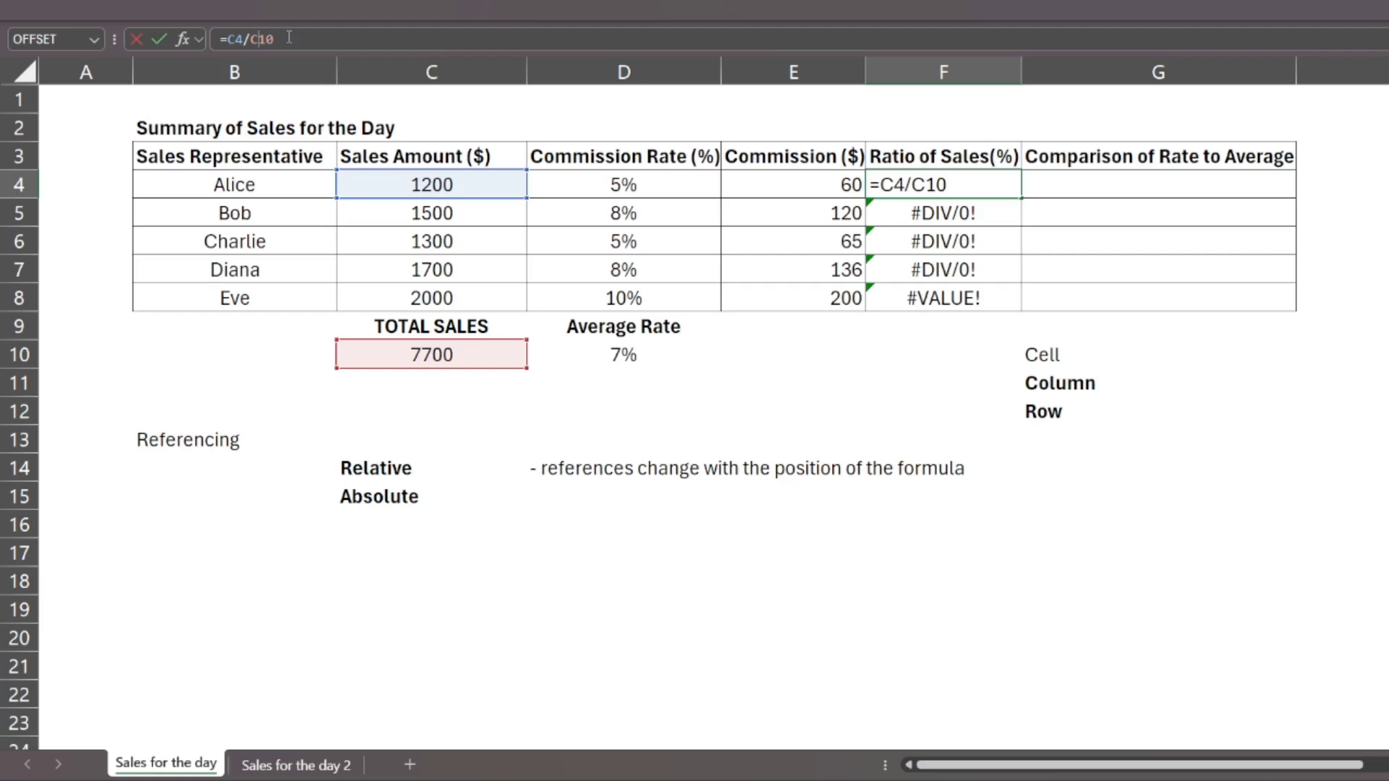
Step: Change F4's formula to =C4/$C$10 so the total sales reference is locked
text($)
key(shift+Left)
key(shift+Left)
key(shift+Left)
click(489, 350)
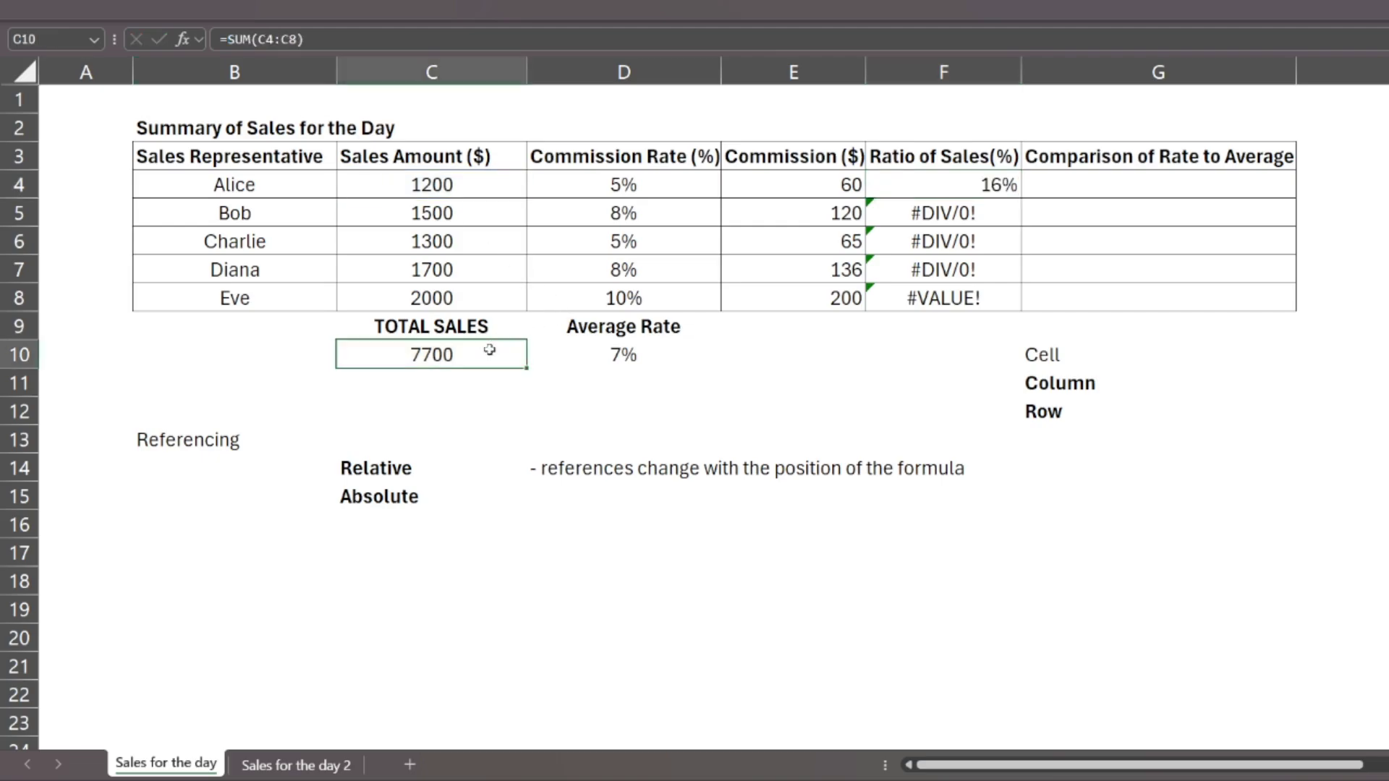
click(989, 190)
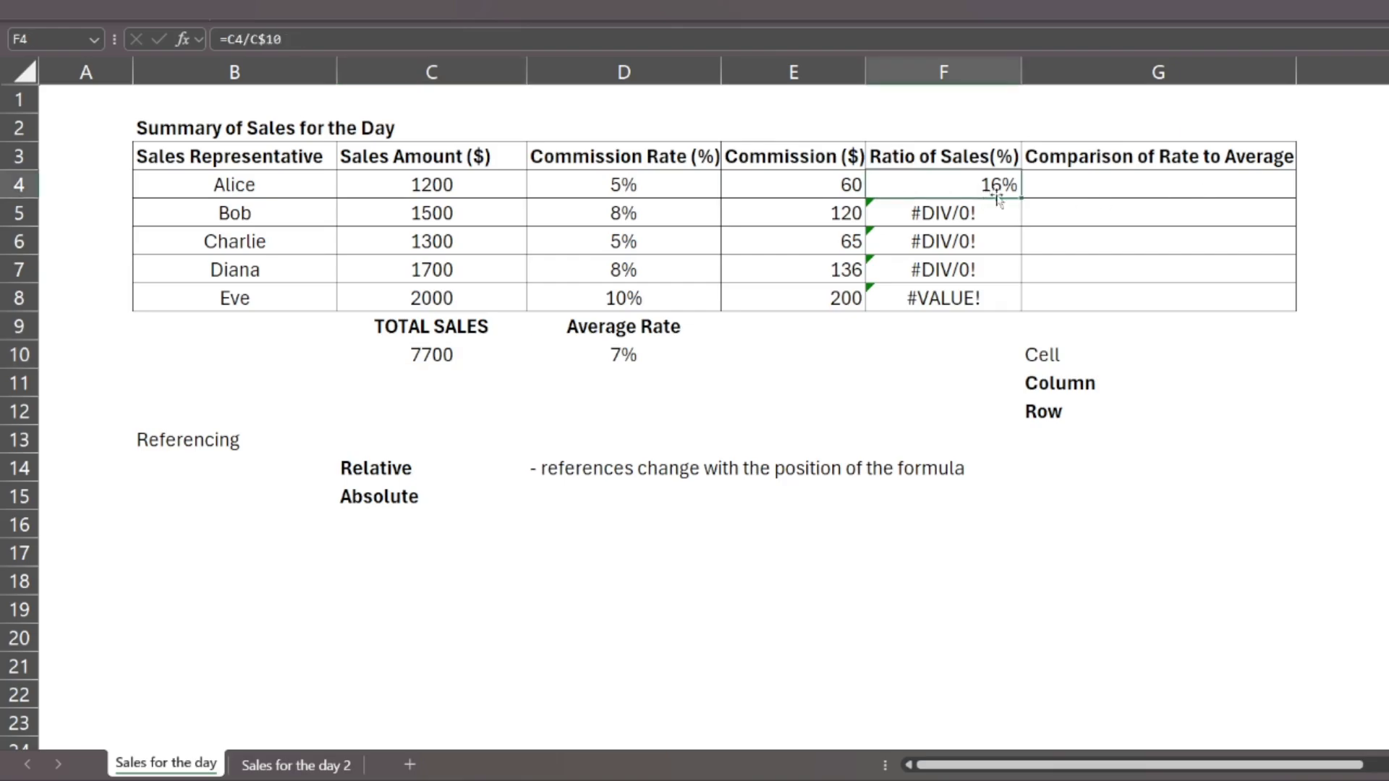
click(427, 370)
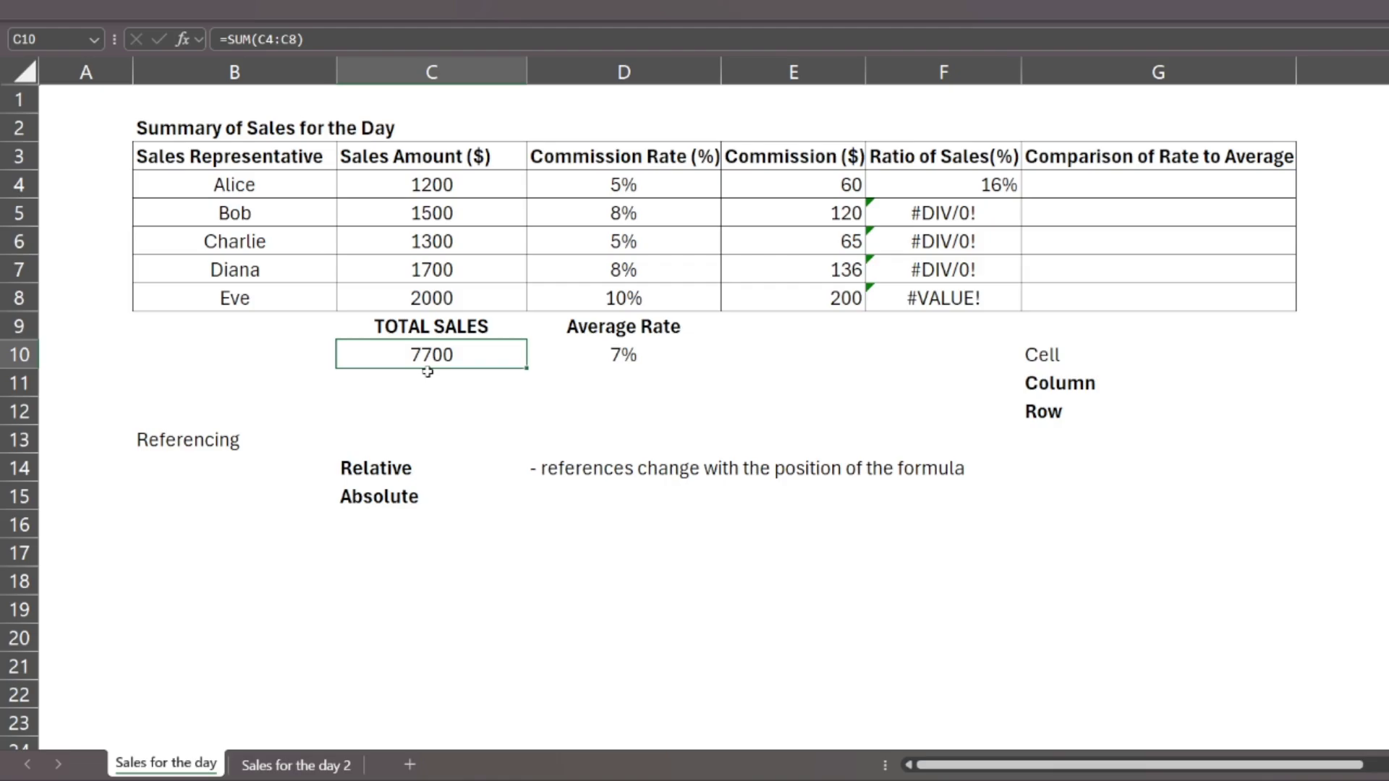
click(941, 185)
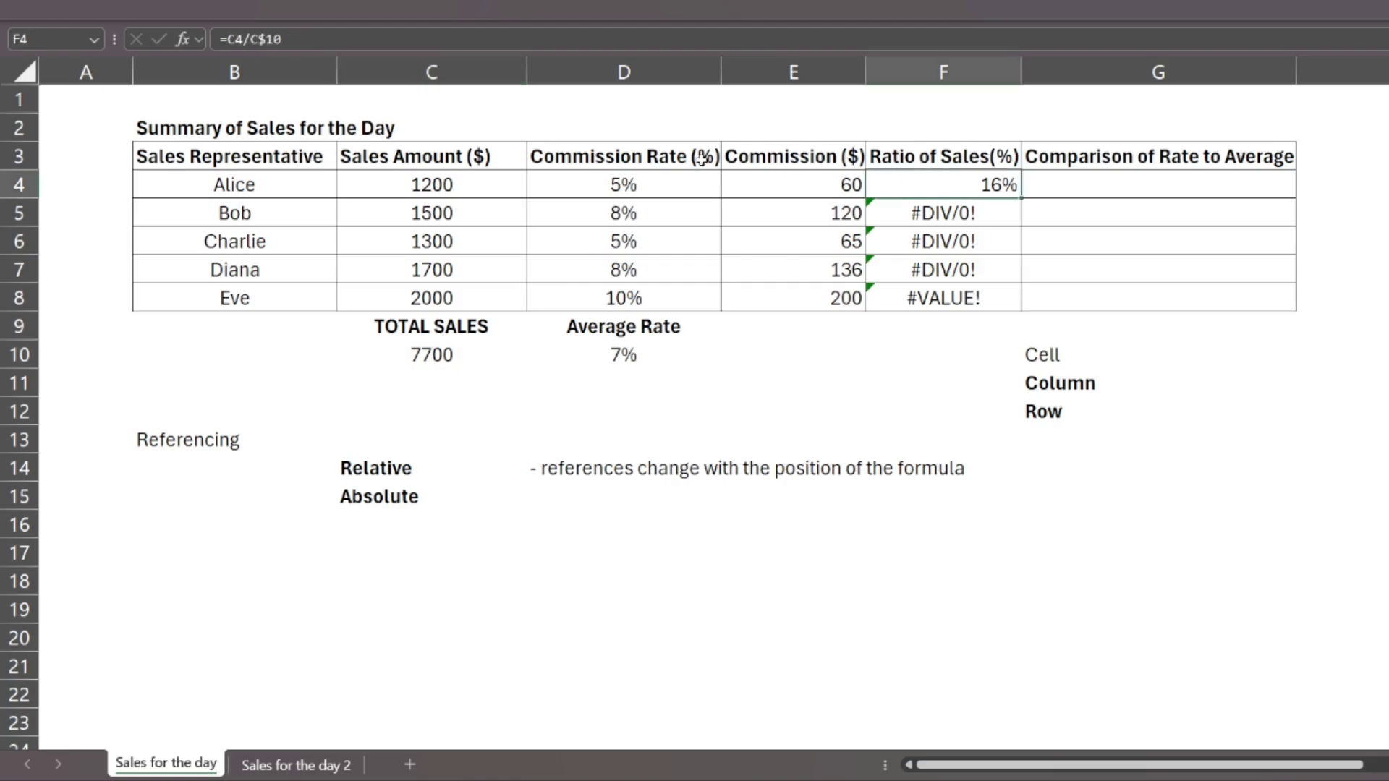
click(253, 40)
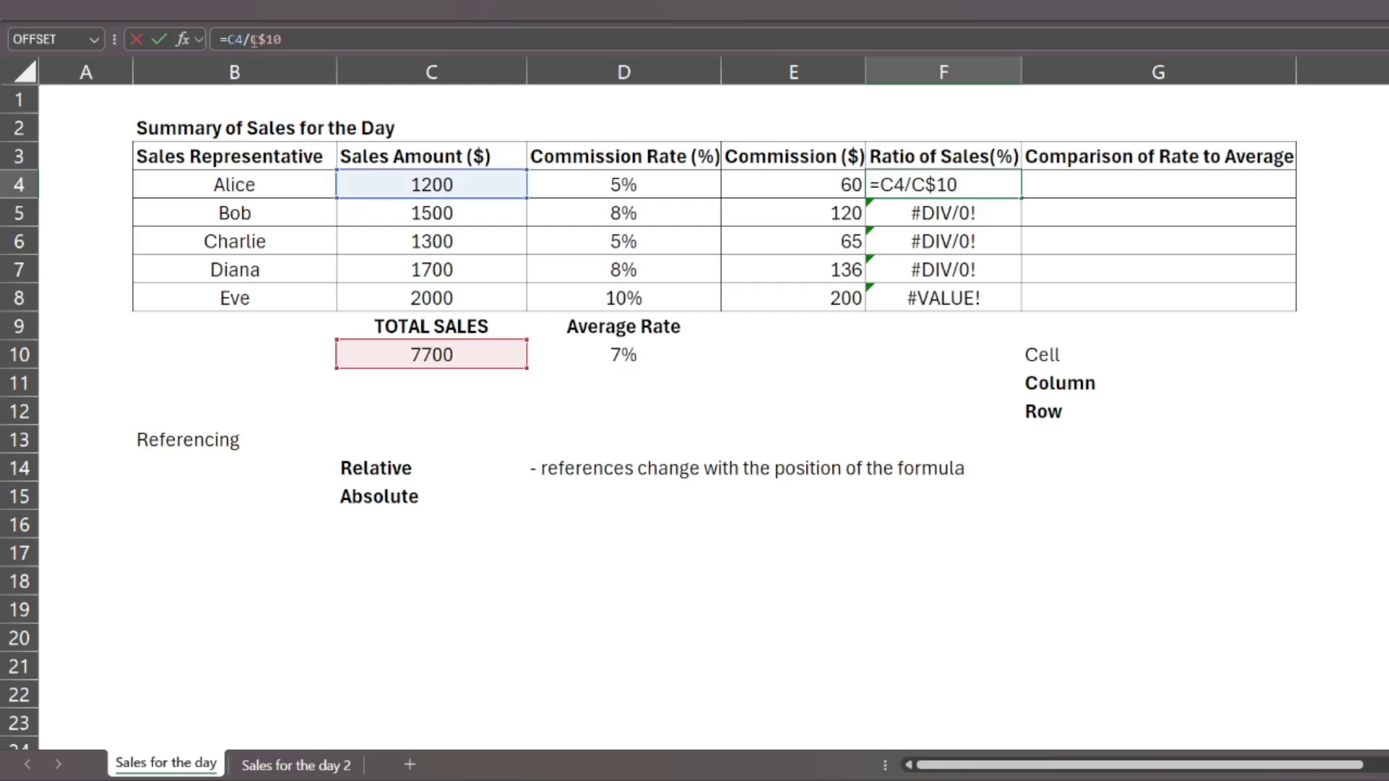
text($)
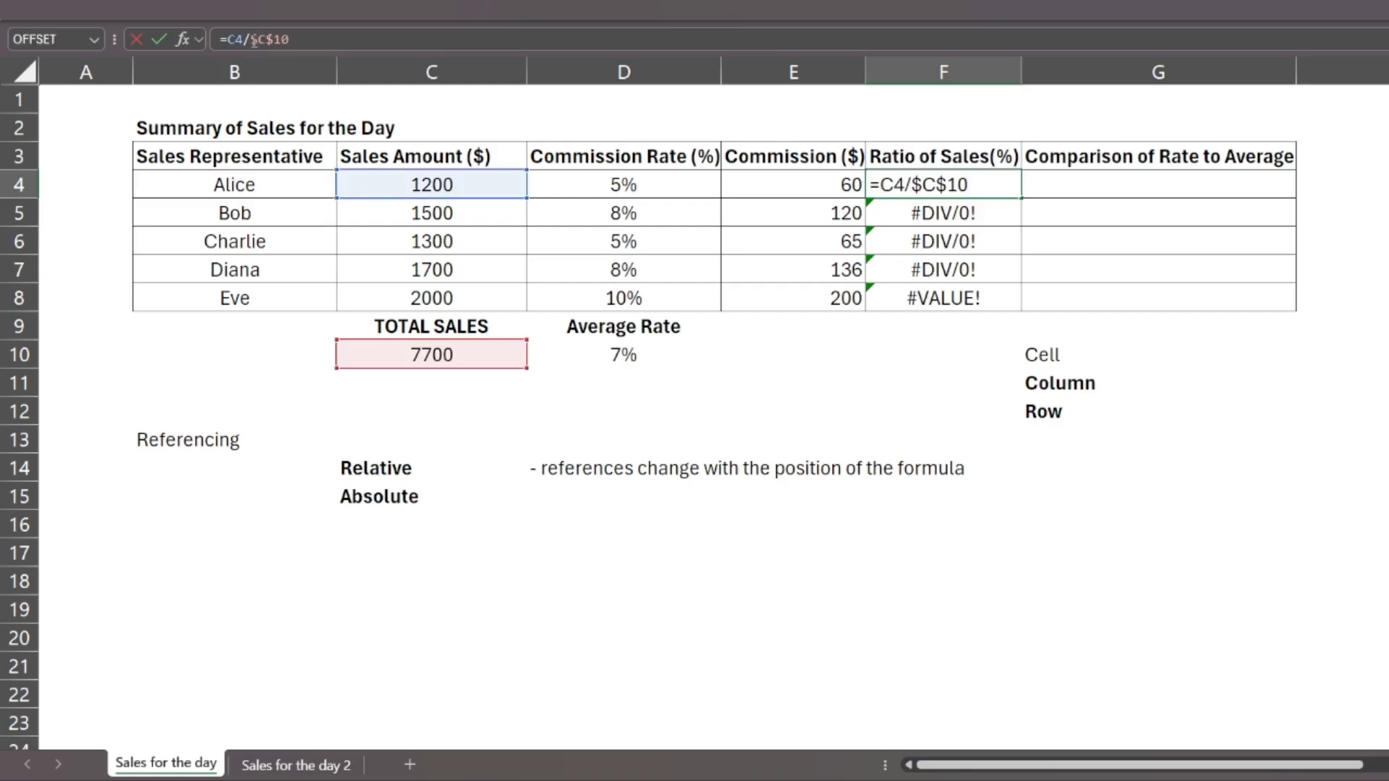
click(480, 60)
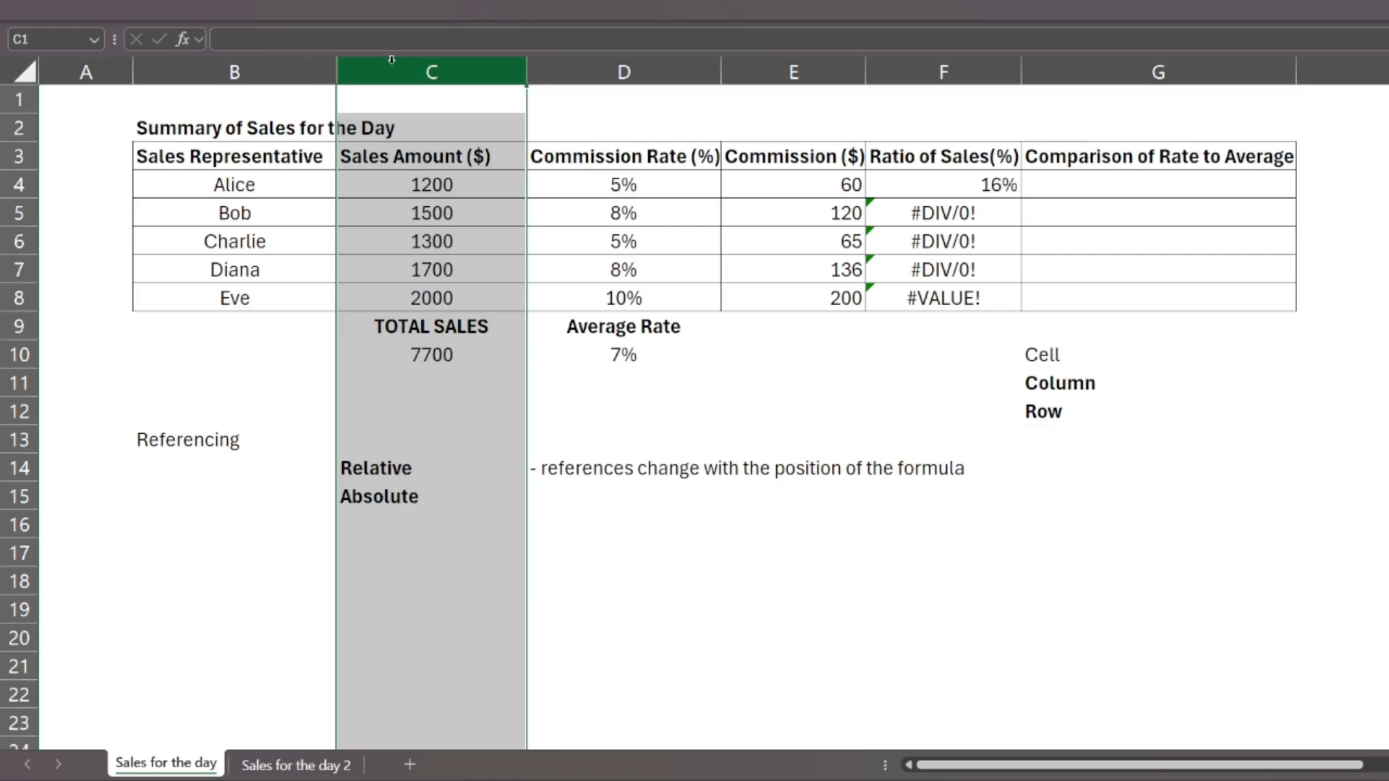
click(916, 186)
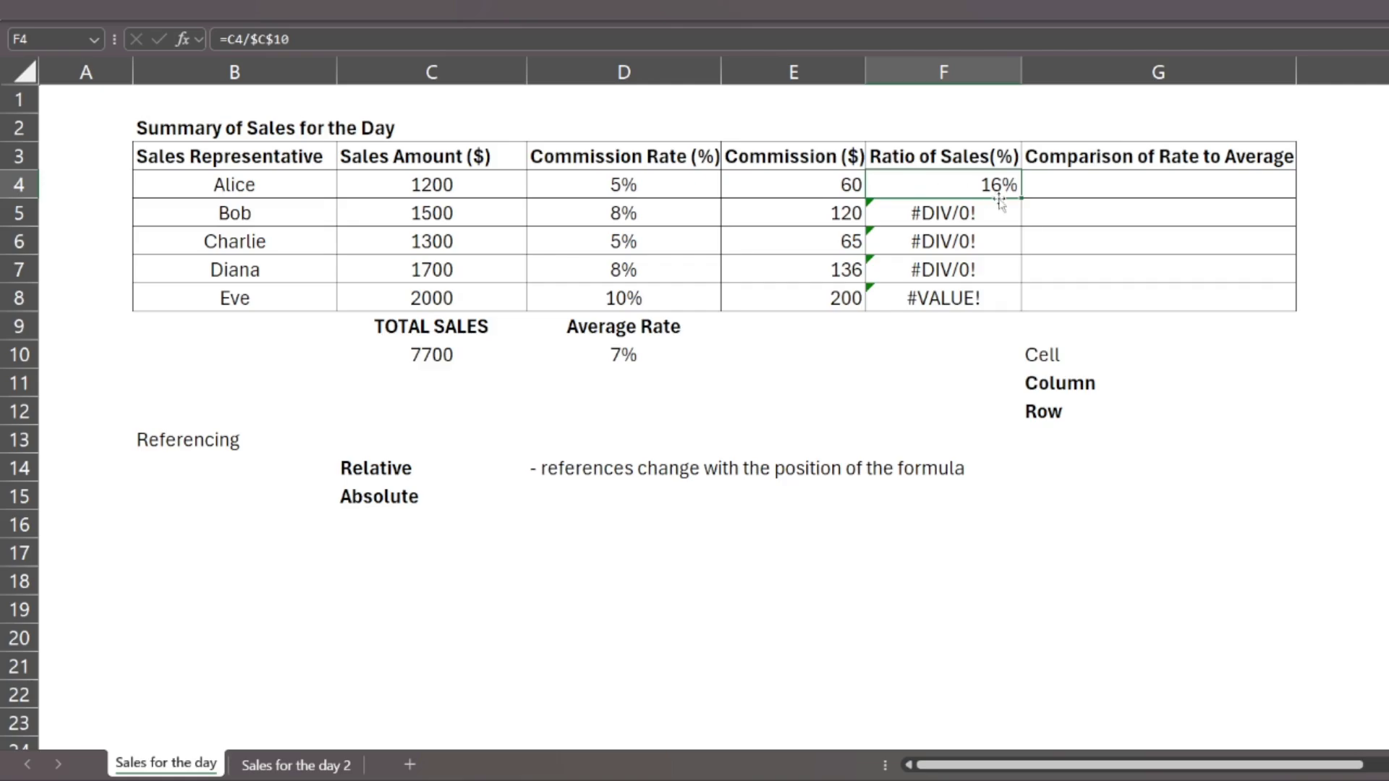
Step: Fill F4's absolute-reference ratio down to F8, giving 19%, 17%, 22% and 26%
drag(1020, 198, 1014, 305)
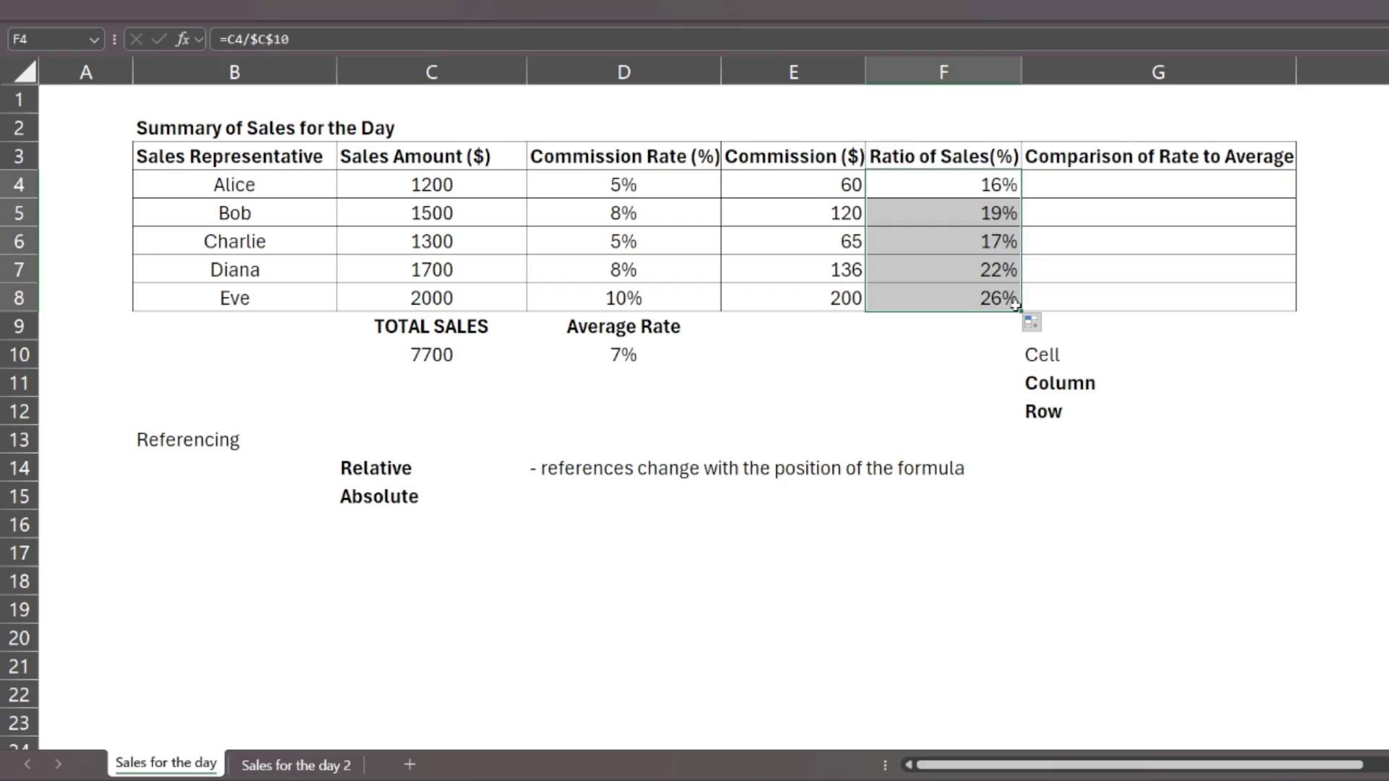
click(928, 183)
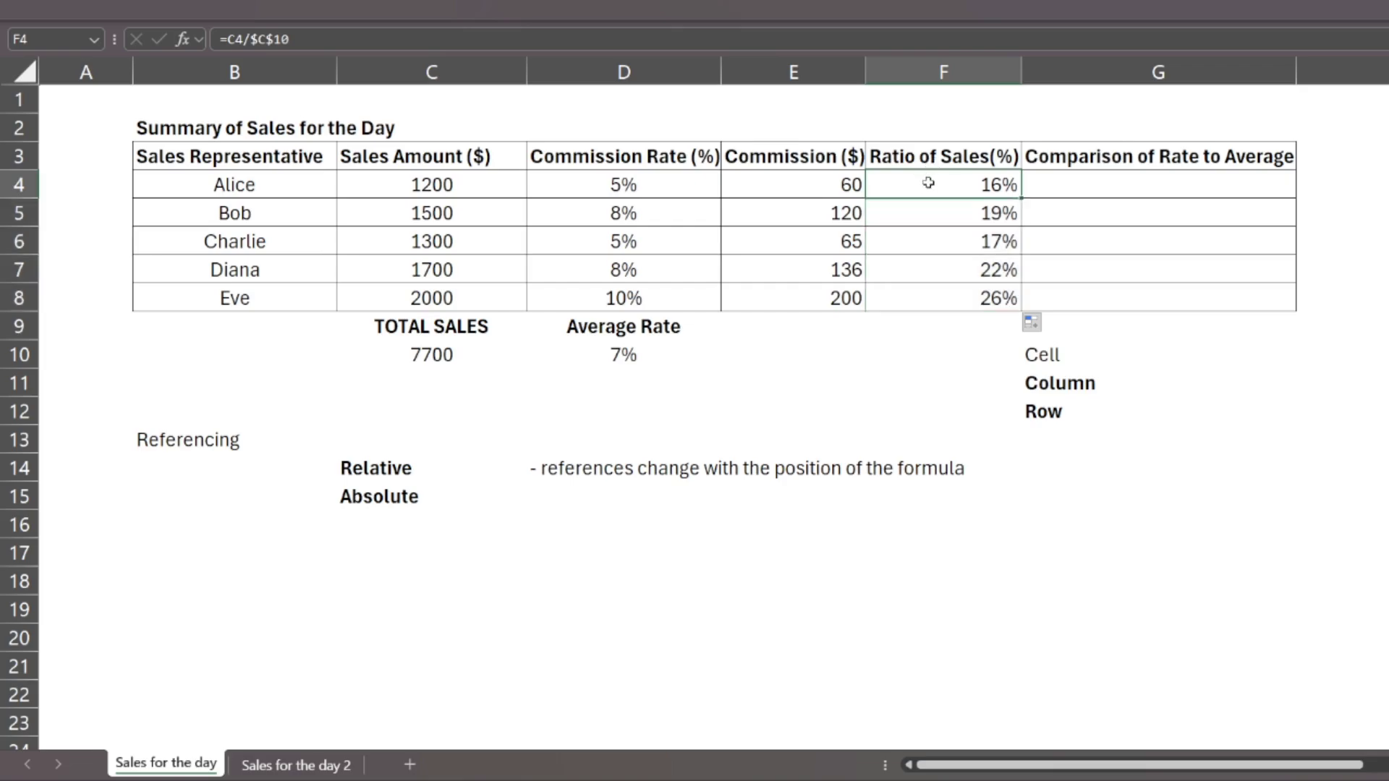
key(Down)
key(Down)
key(Down)
key(Down)
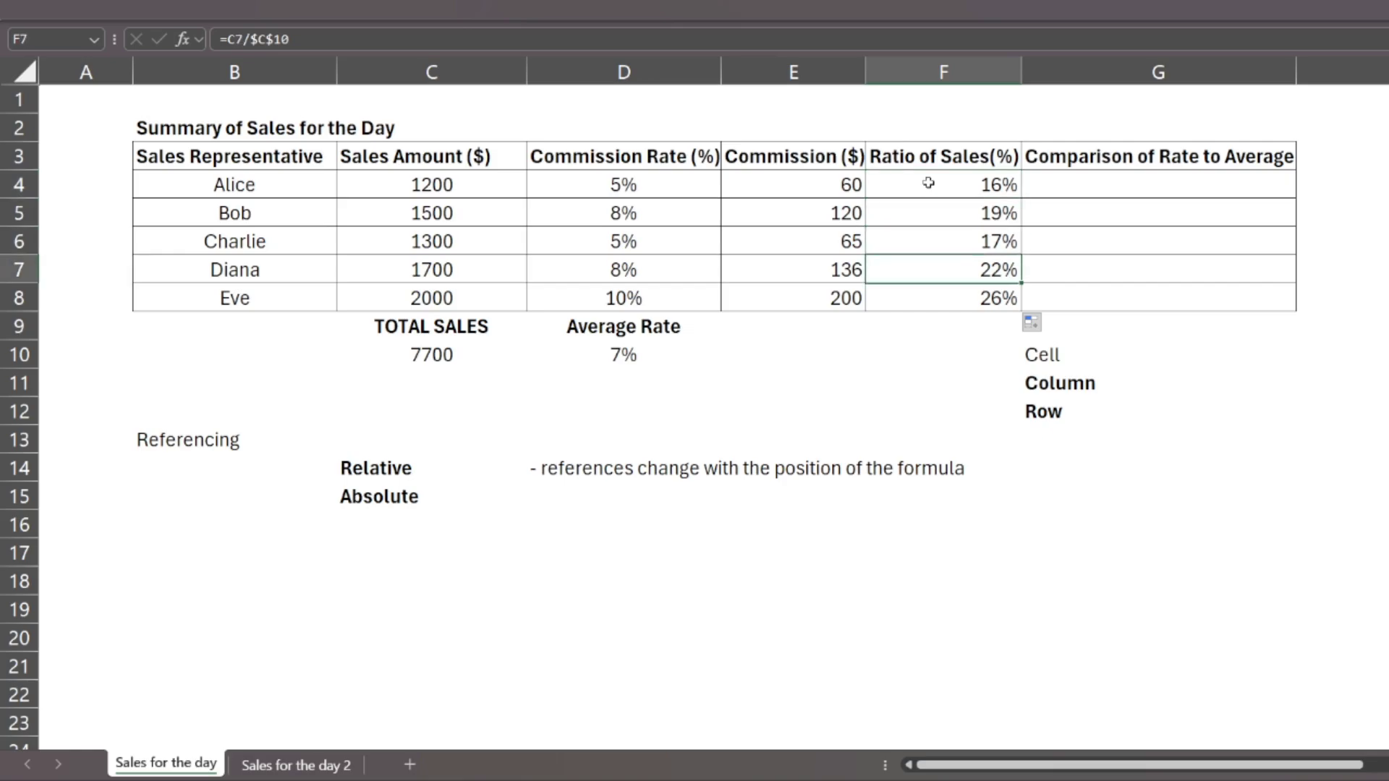
key(Up)
key(Up)
key(Up)
key(Up)
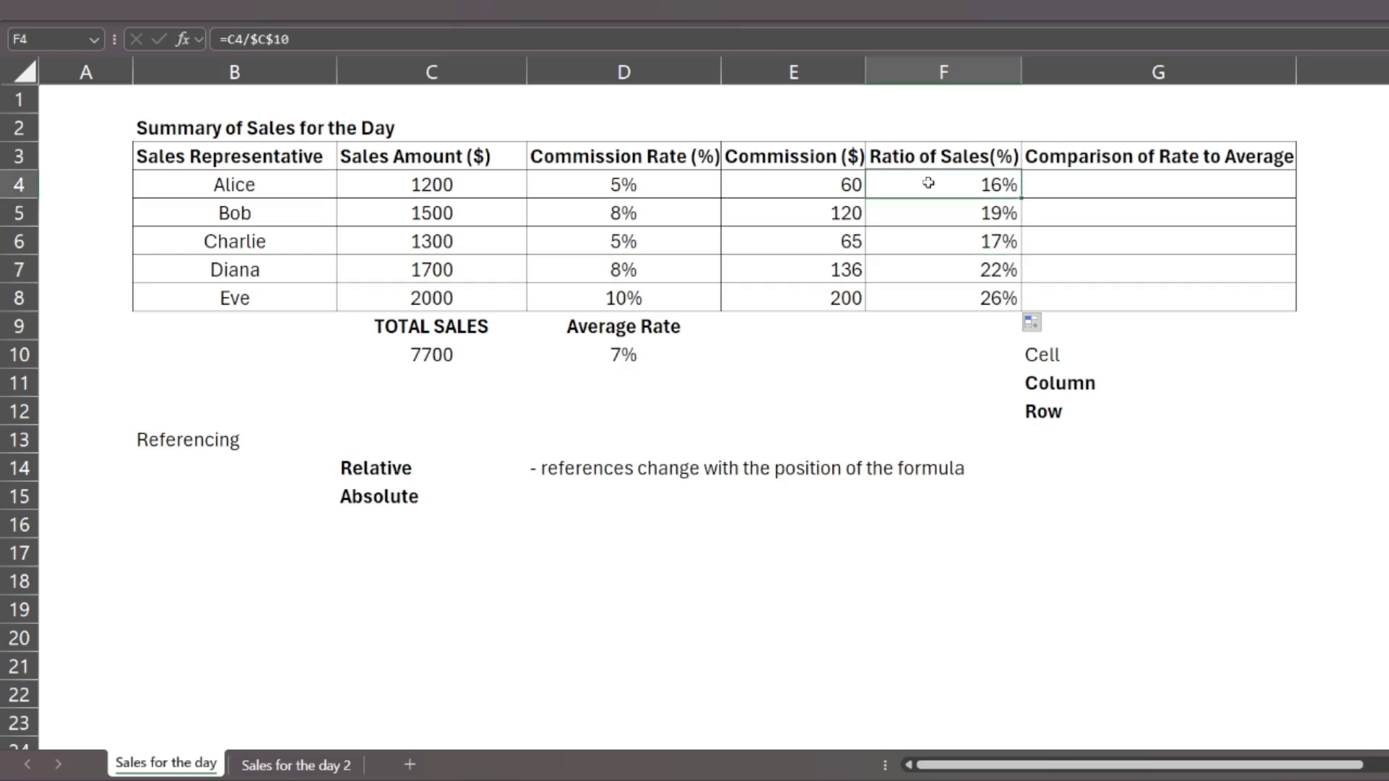
click(513, 184)
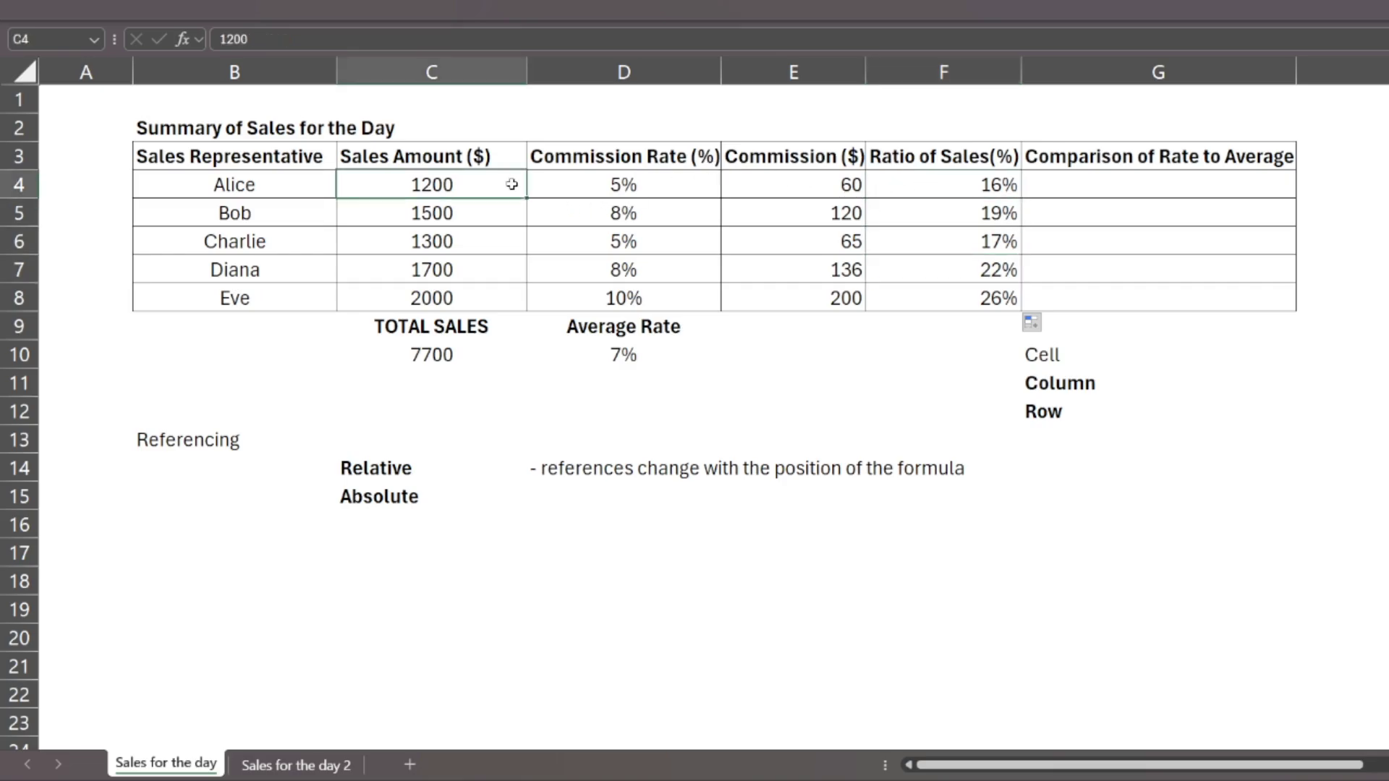
key(Down)
key(Down)
key(Down)
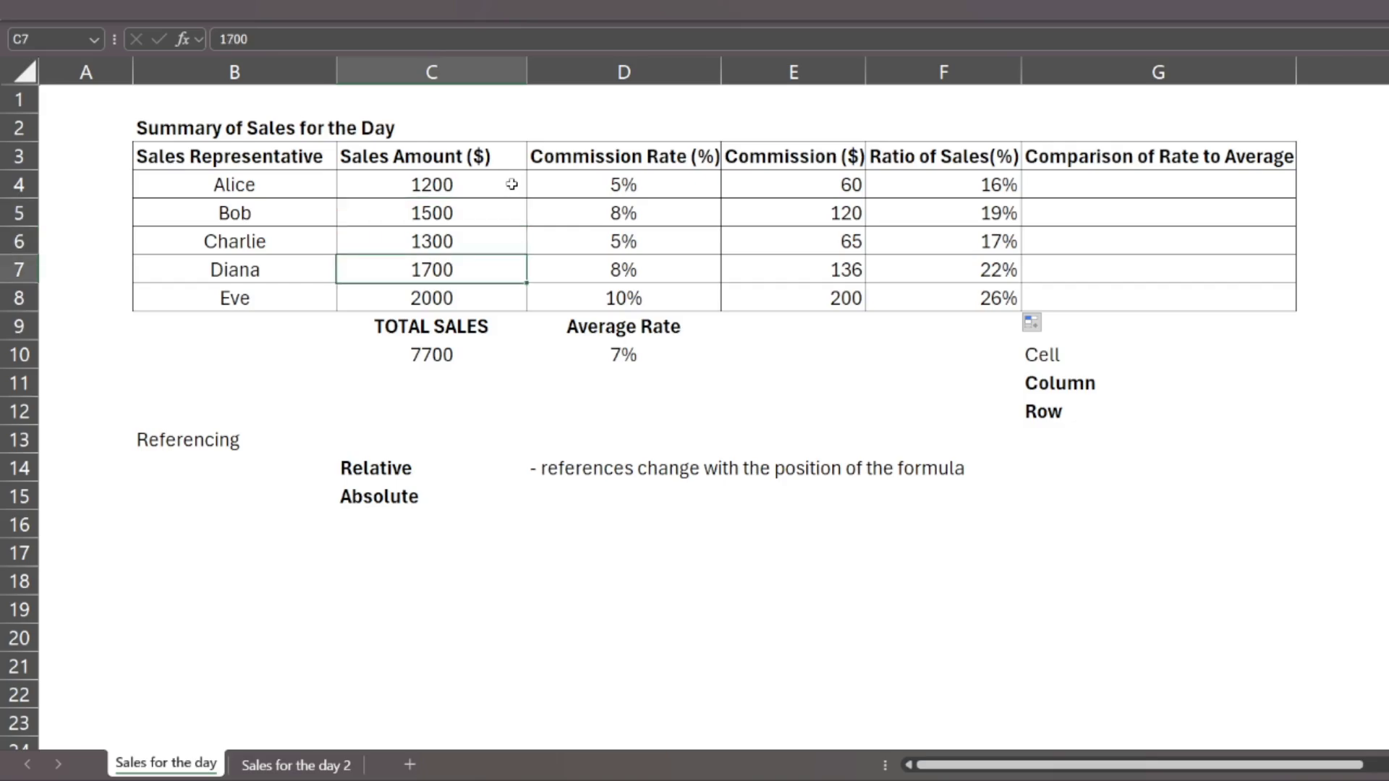
Step: Compare the copied ratio formulas and open F4's =C4/$C$10 to show its references
click(970, 184)
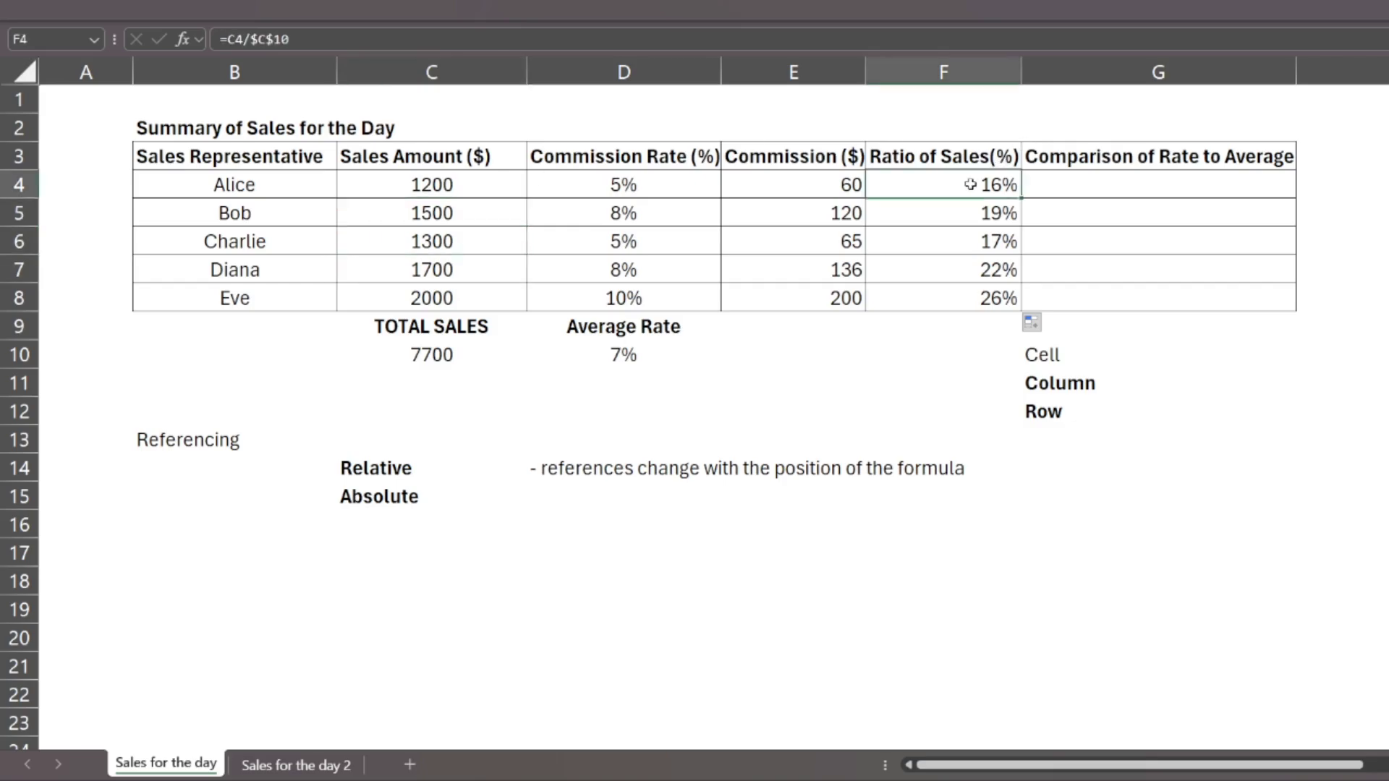
key(Down)
key(Down)
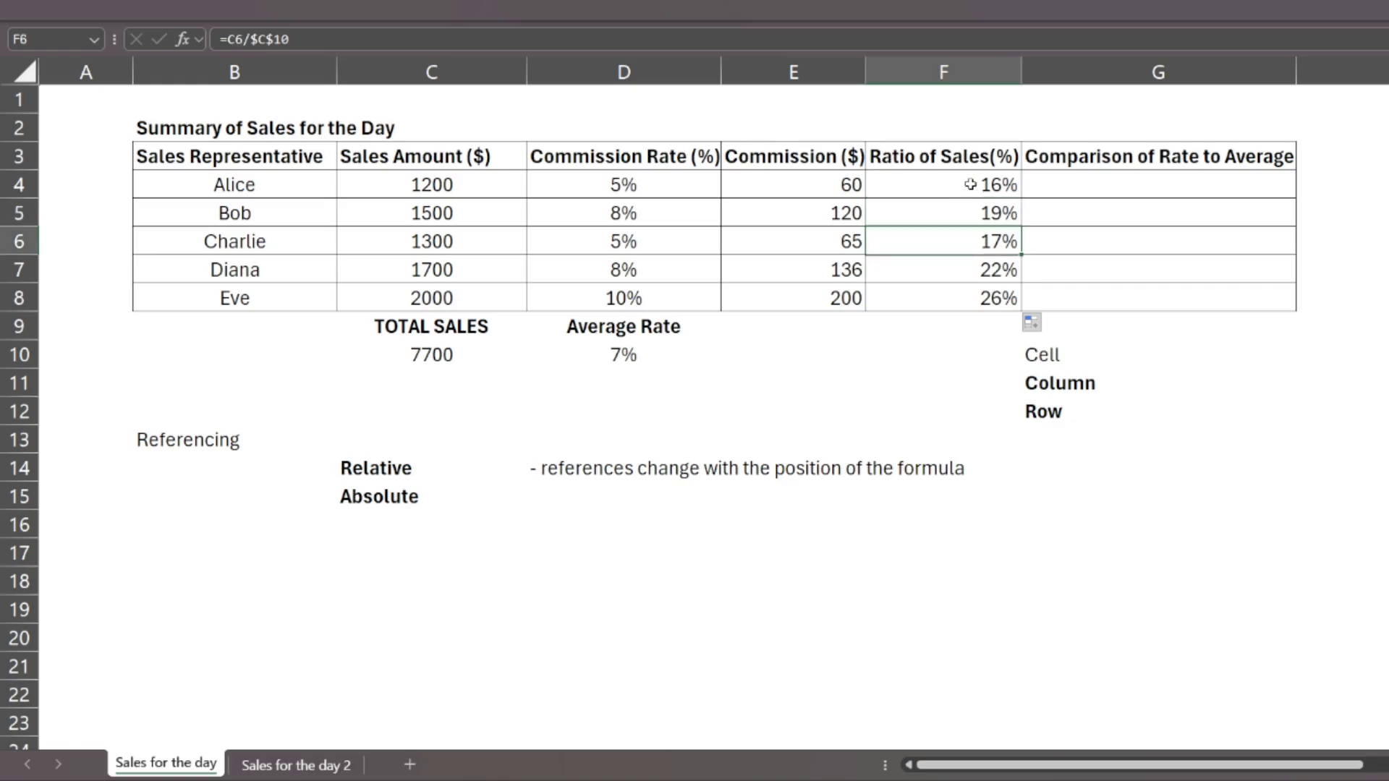
key(Up)
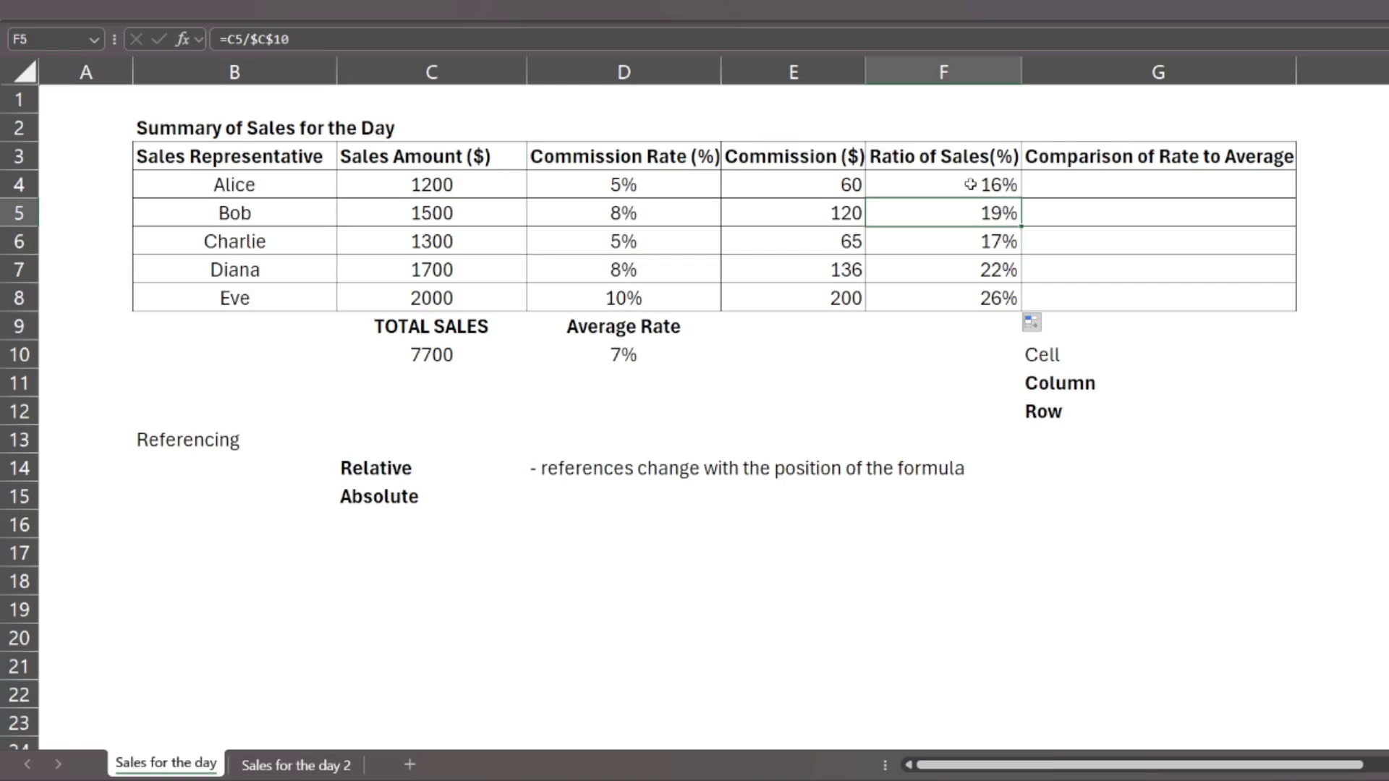
click(970, 185)
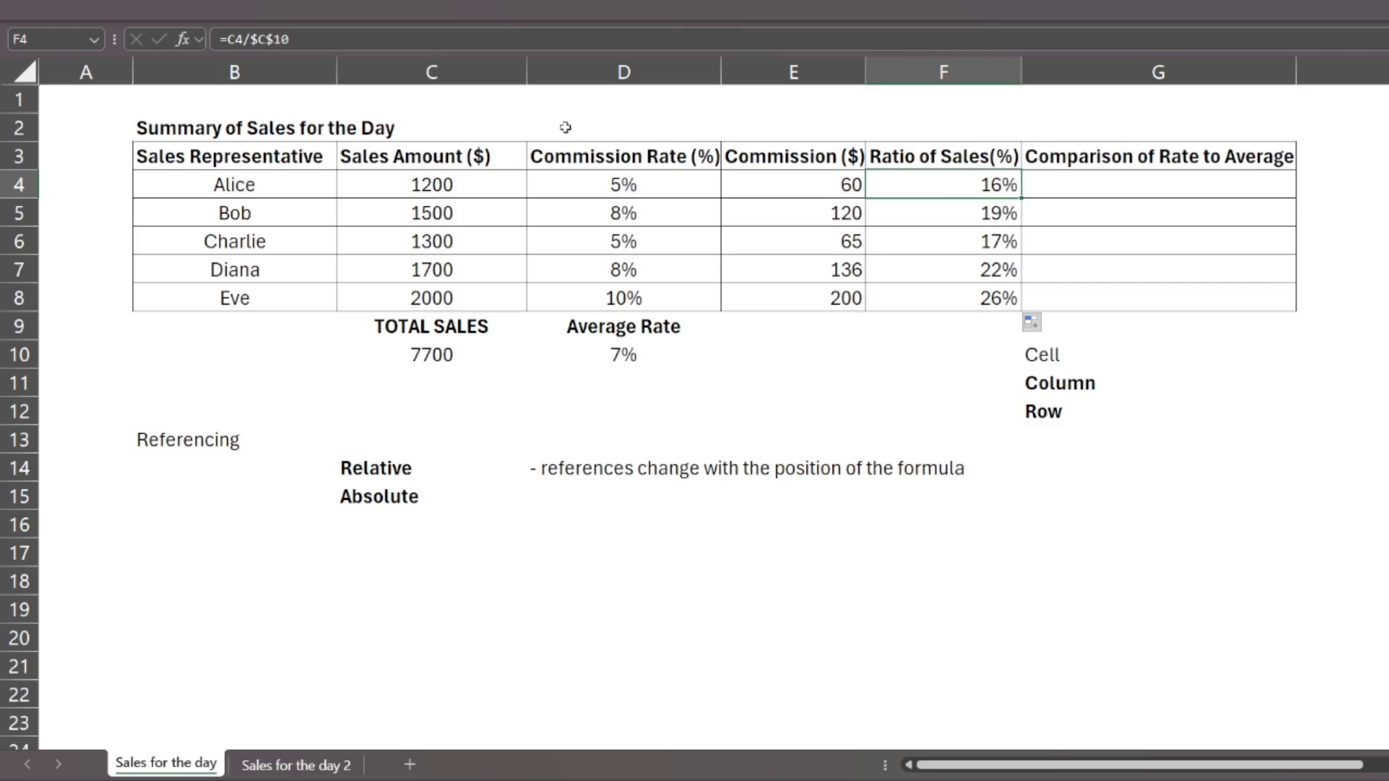
click(362, 43)
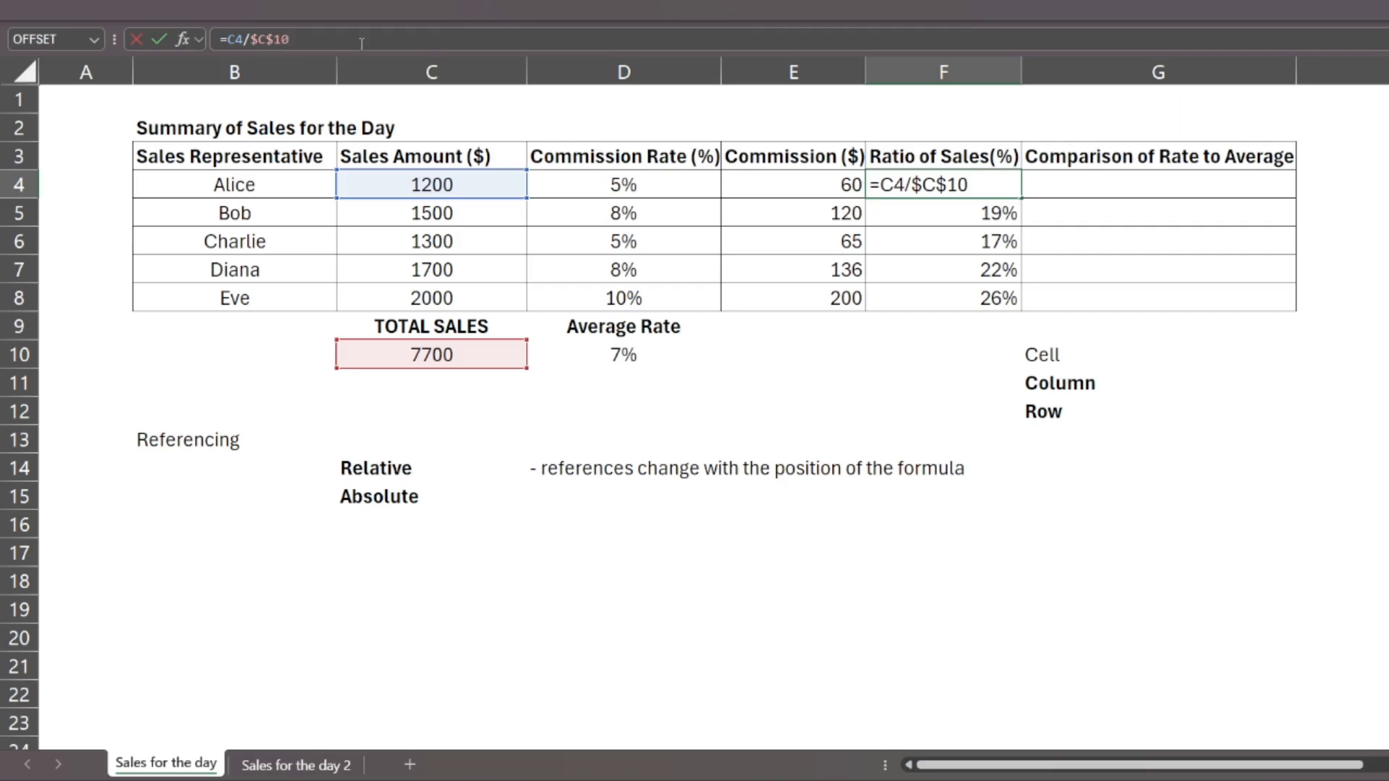
key(ctrl+Return)
click(1150, 182)
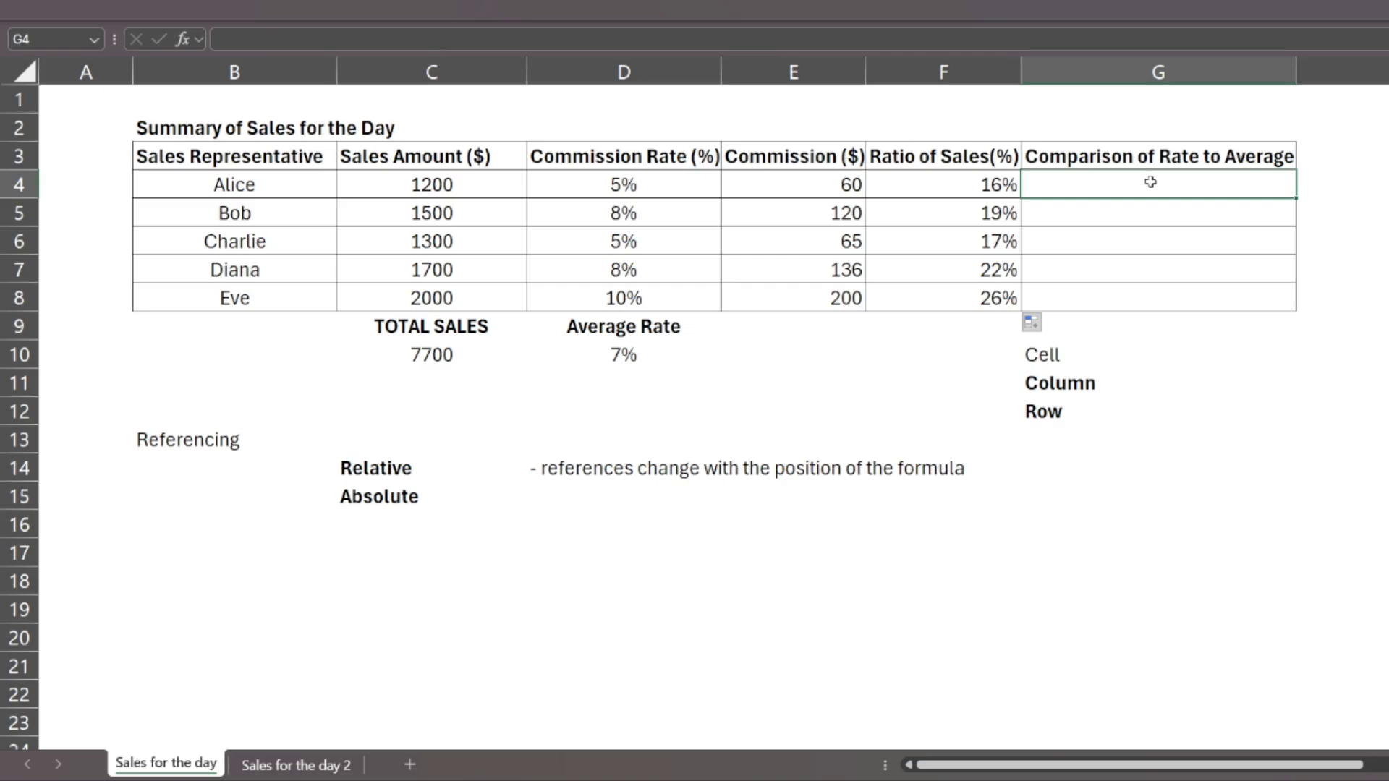
drag(957, 177, 934, 292)
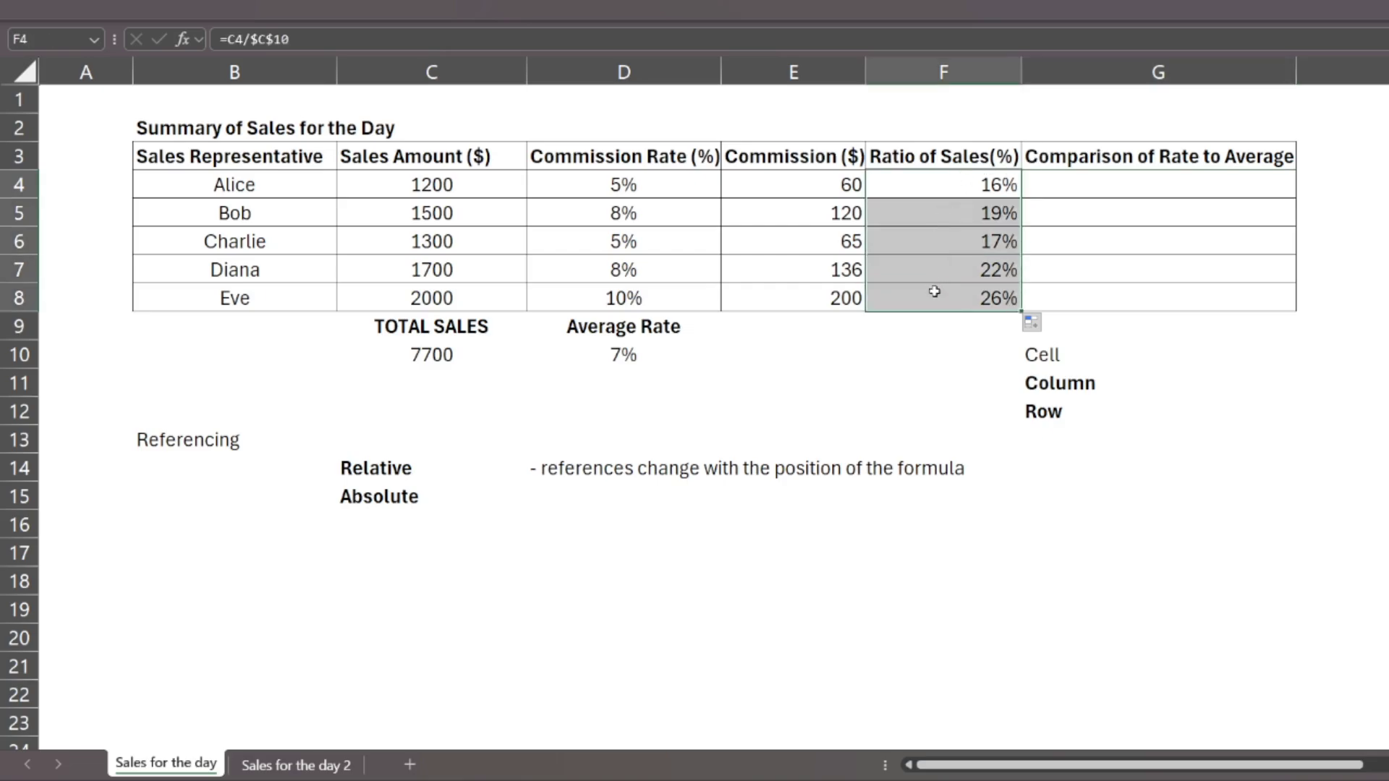
click(1092, 184)
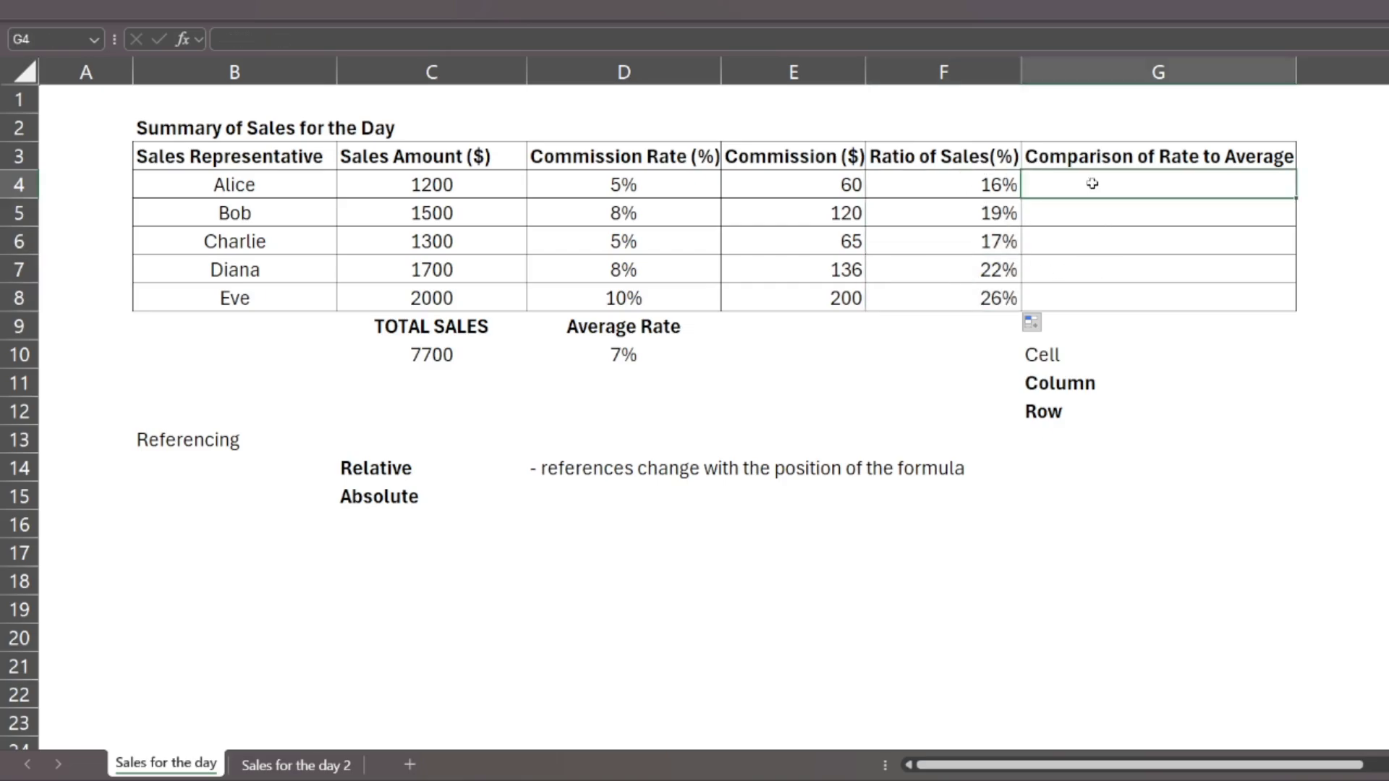
click(619, 184)
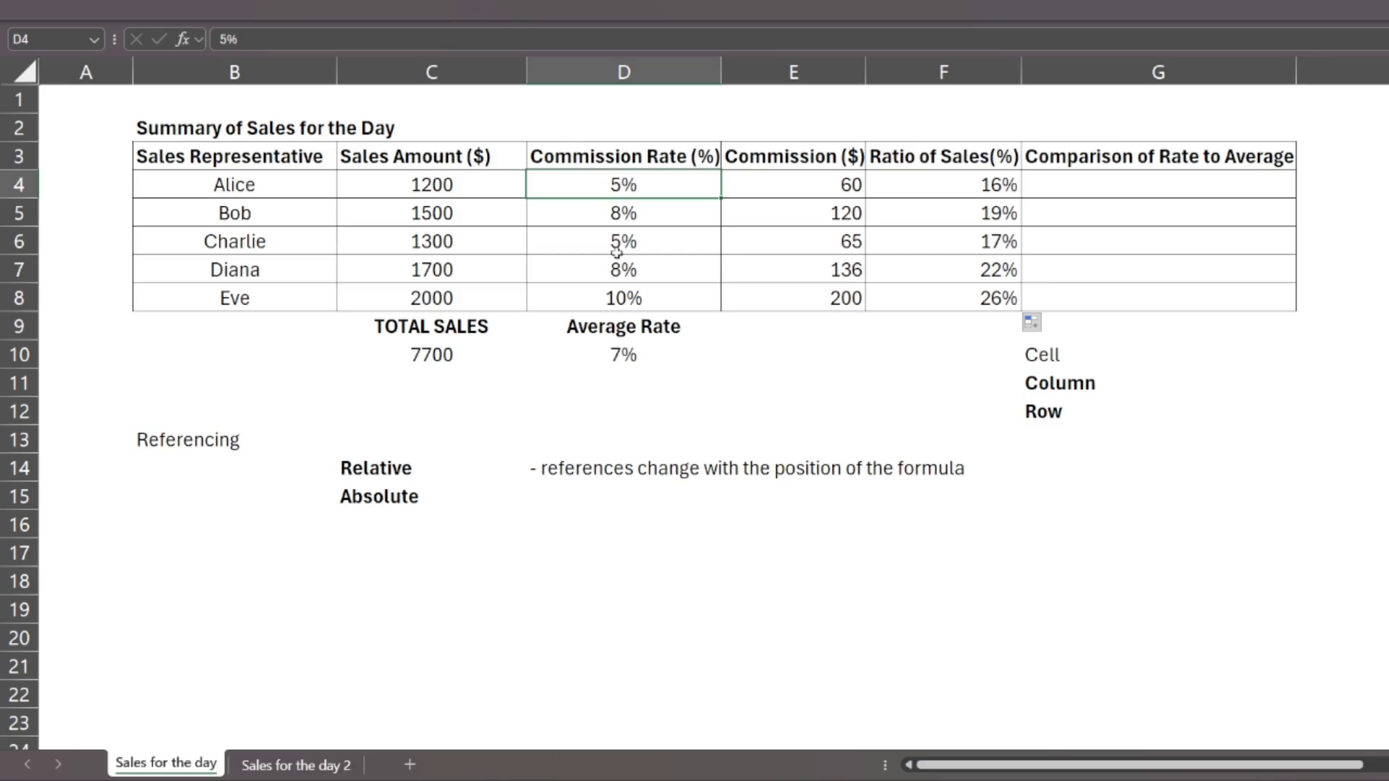
click(593, 356)
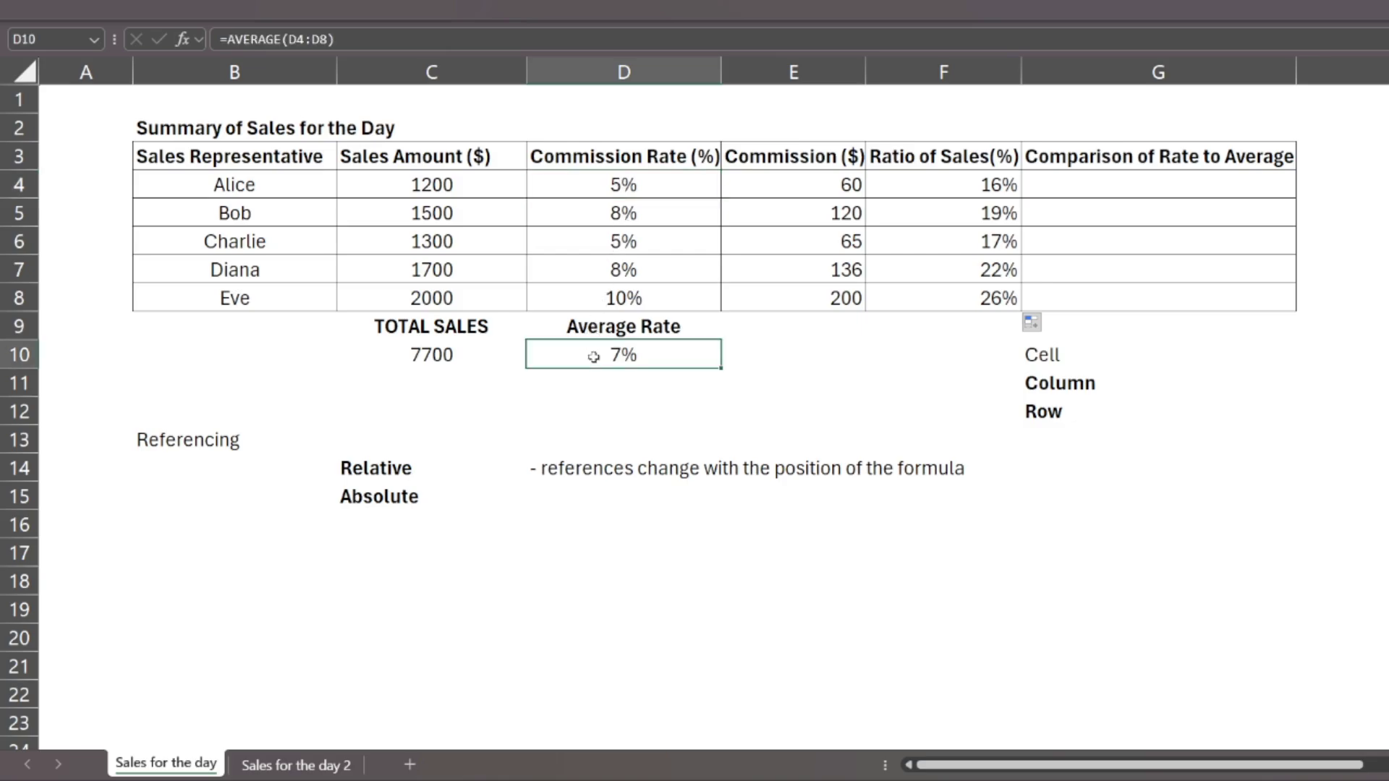
click(642, 186)
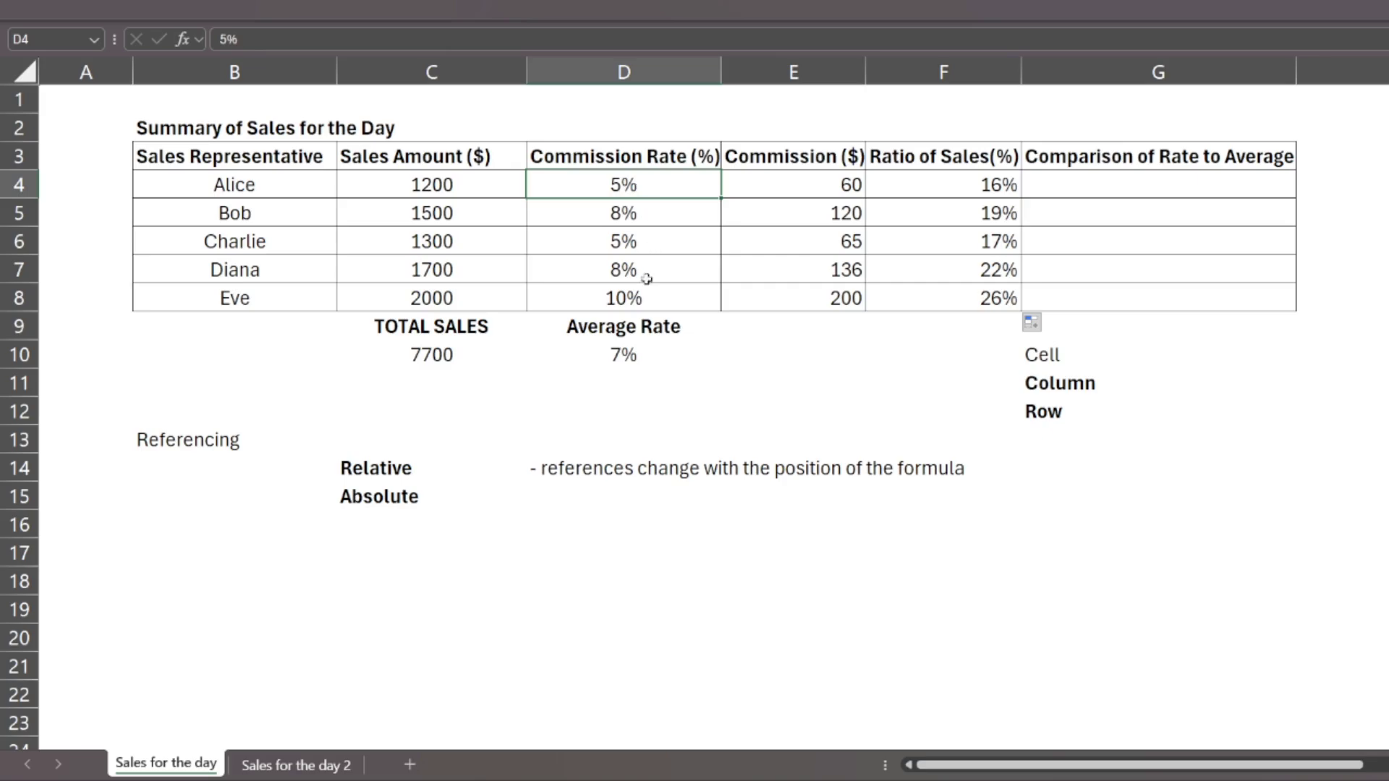
click(612, 360)
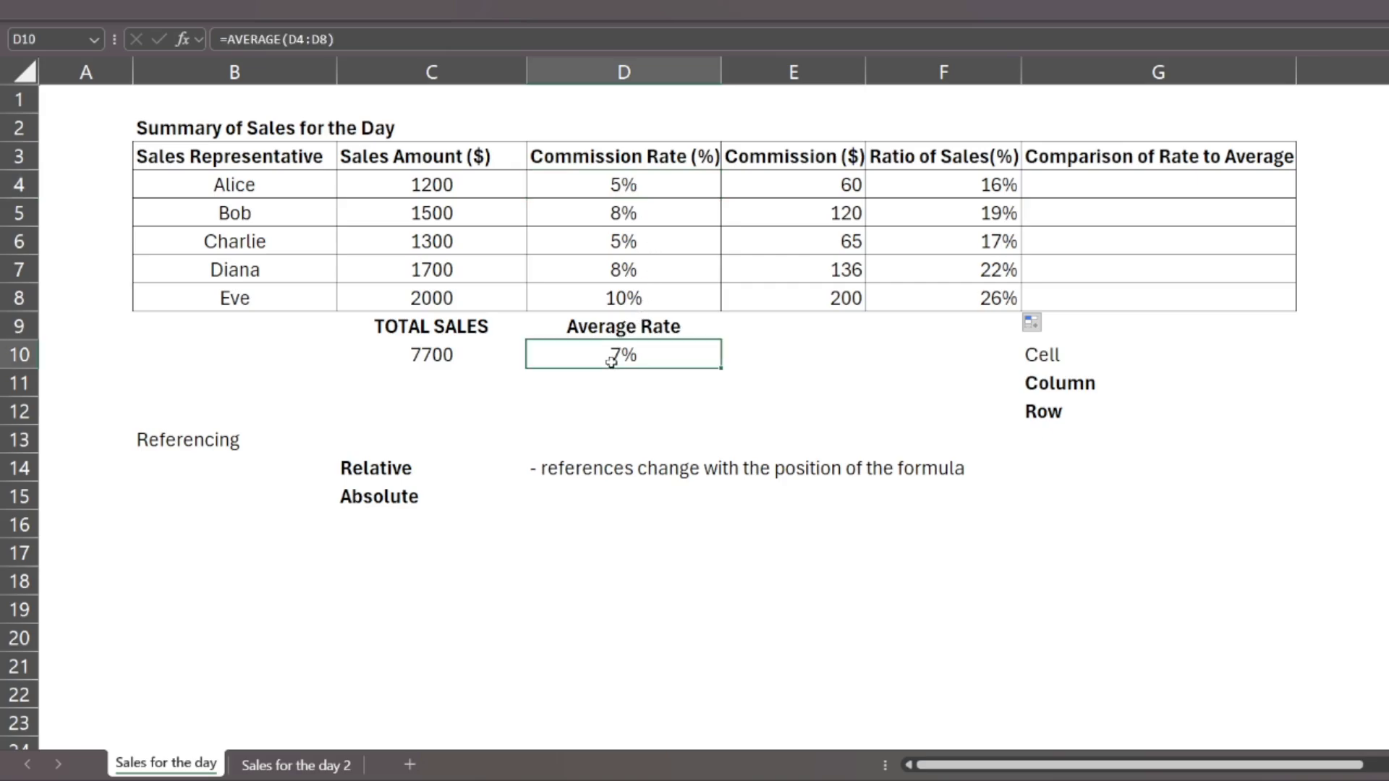
click(926, 180)
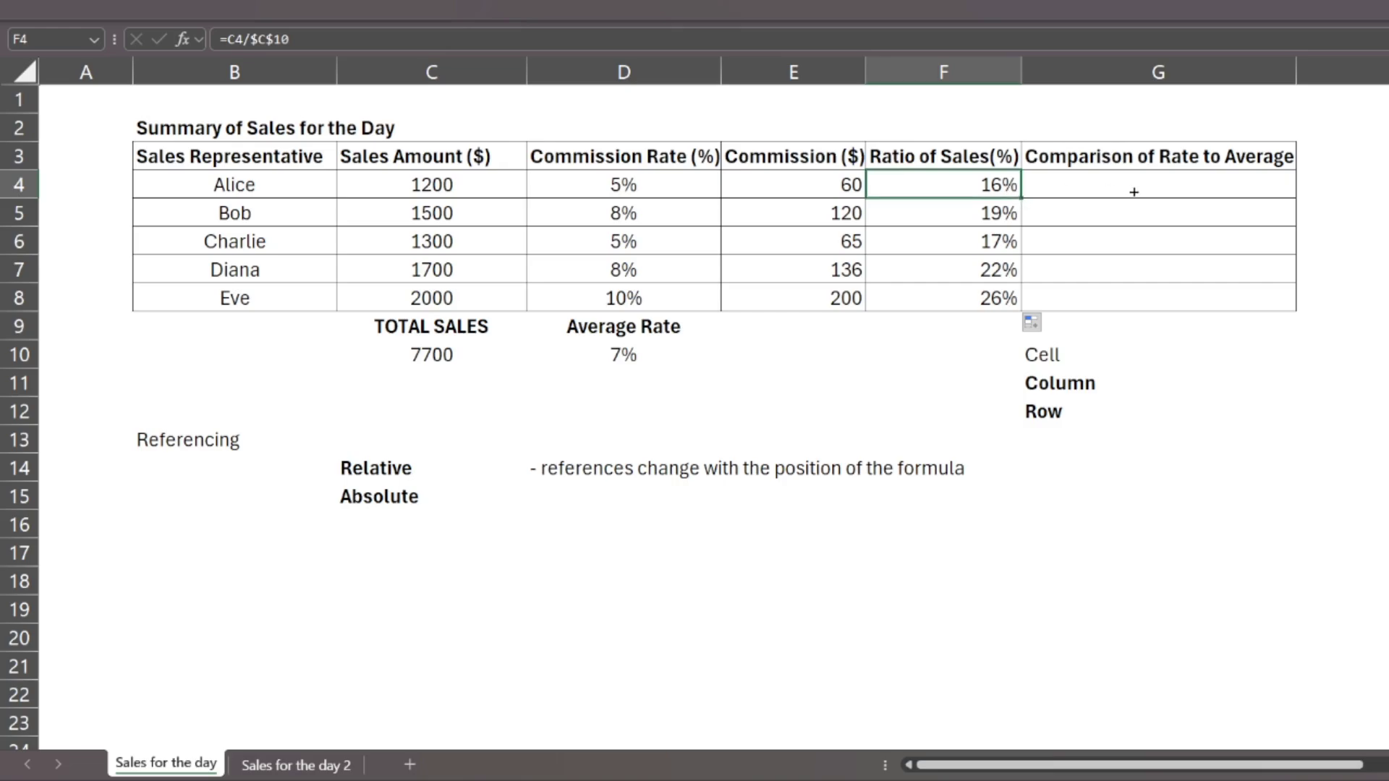
Step: Copy F4's ratio formula into G4 and down through G8, showing 0%
drag(1134, 192, 1138, 191)
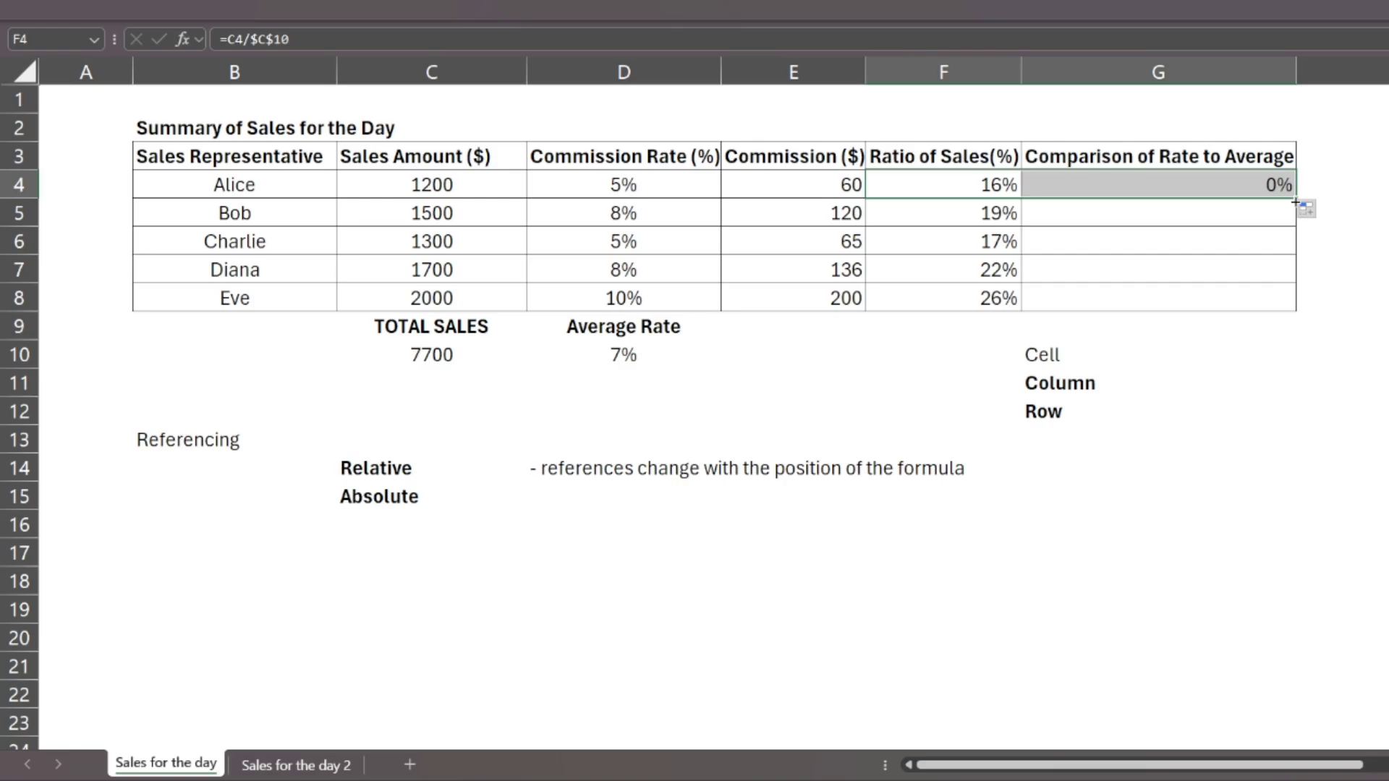
drag(1295, 202, 1287, 304)
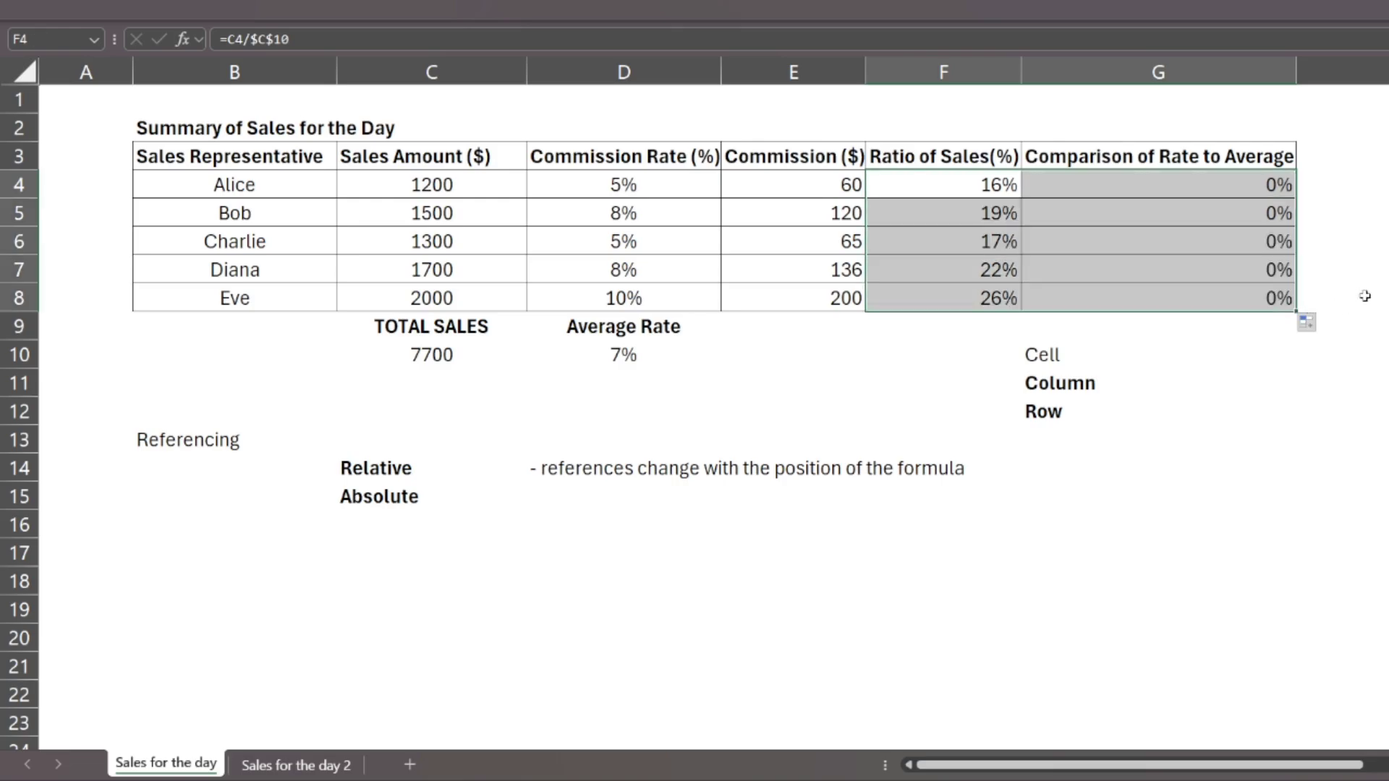
click(1160, 192)
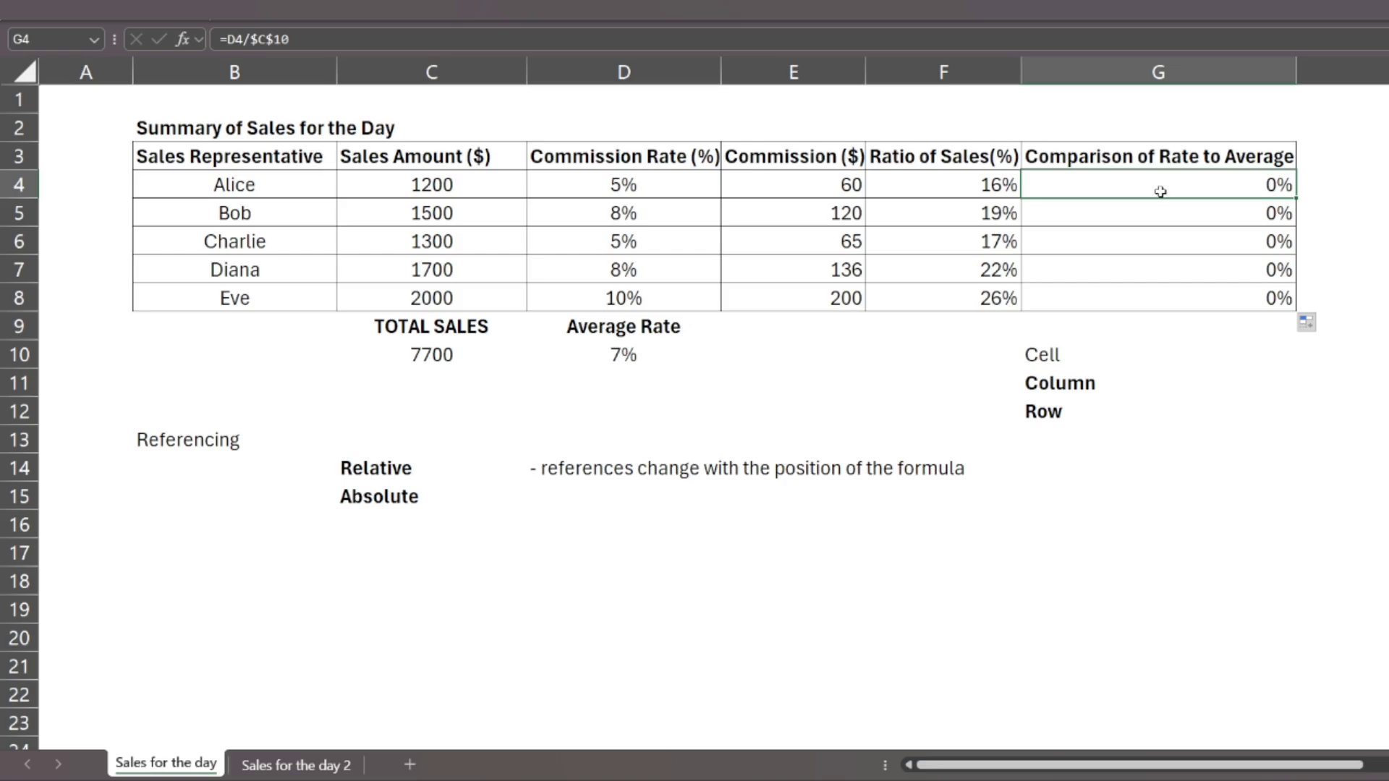
Step: Check the rates D4:D8, the total in C10, the Average Rate in D10 and F4's formula
drag(642, 184, 650, 285)
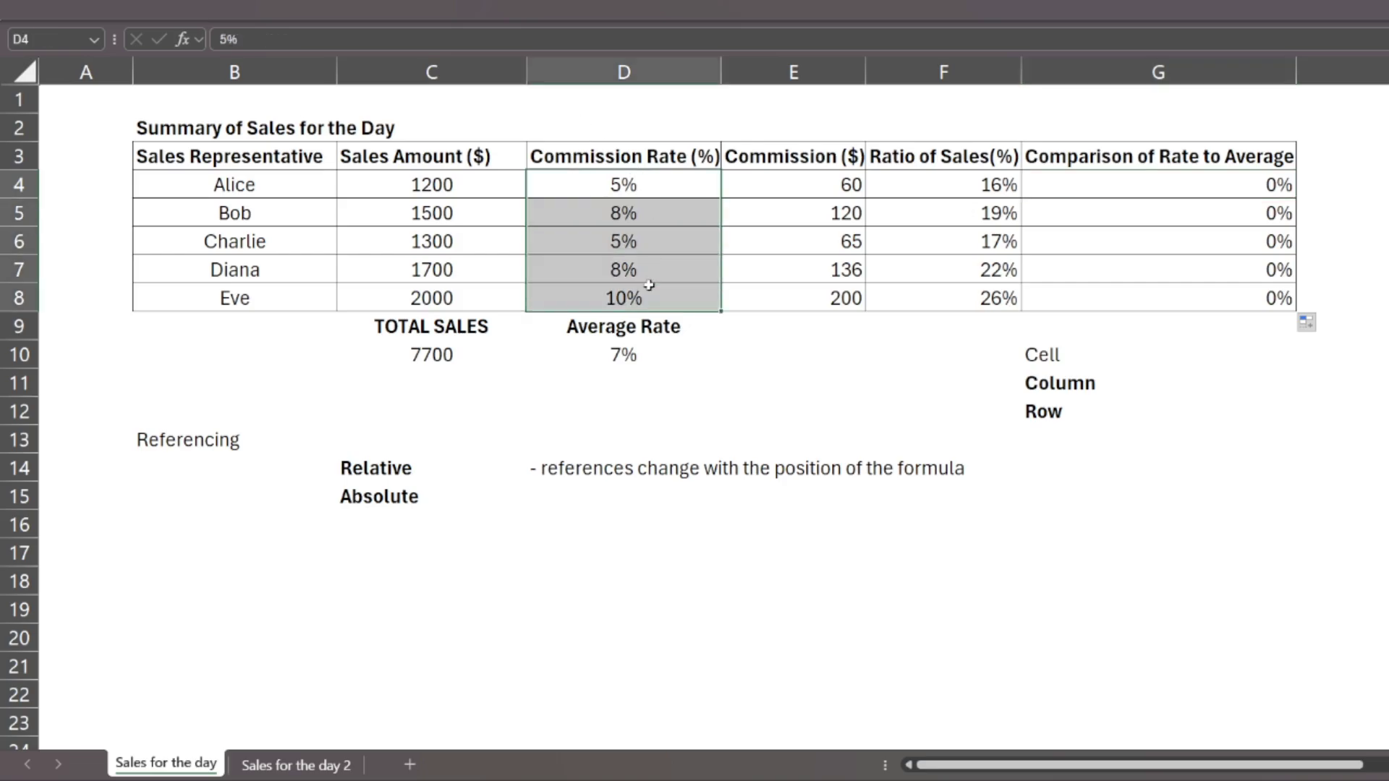
click(441, 357)
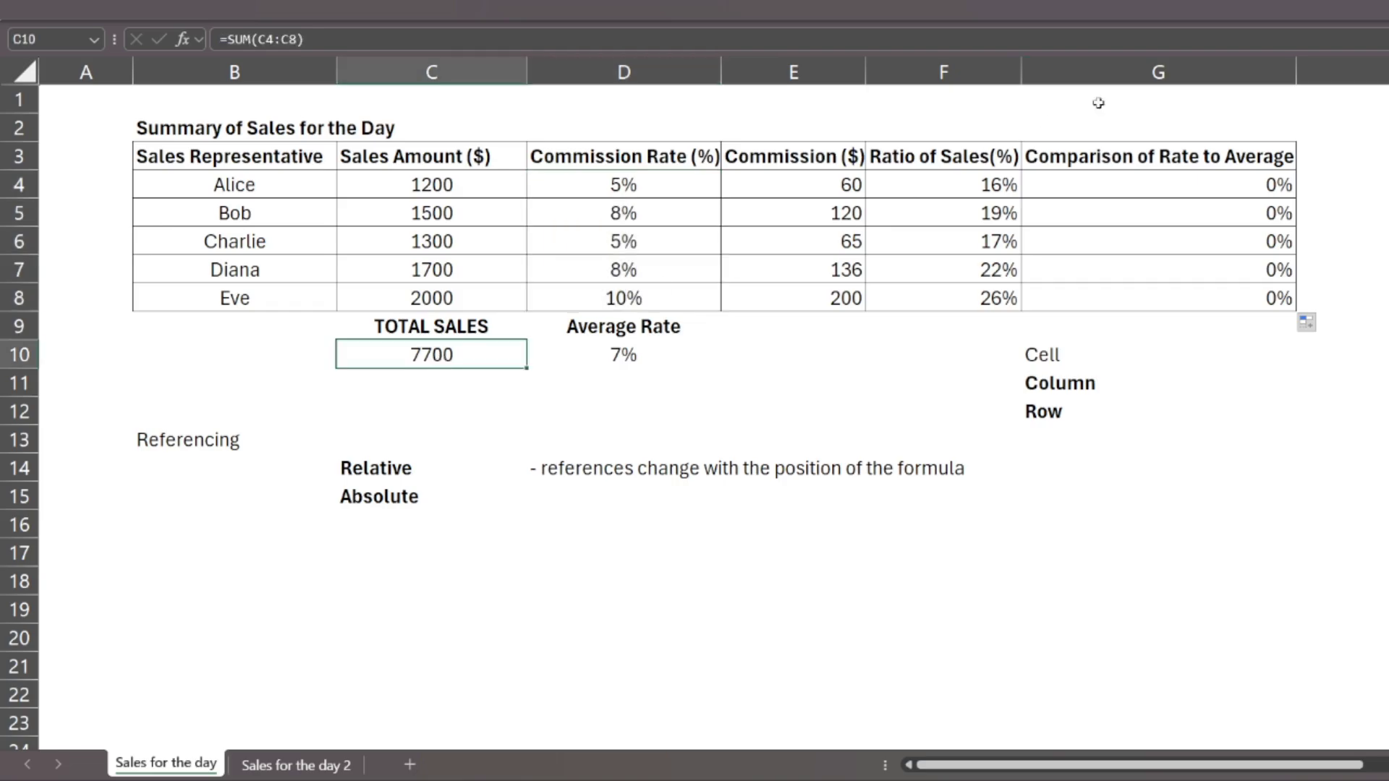
click(991, 187)
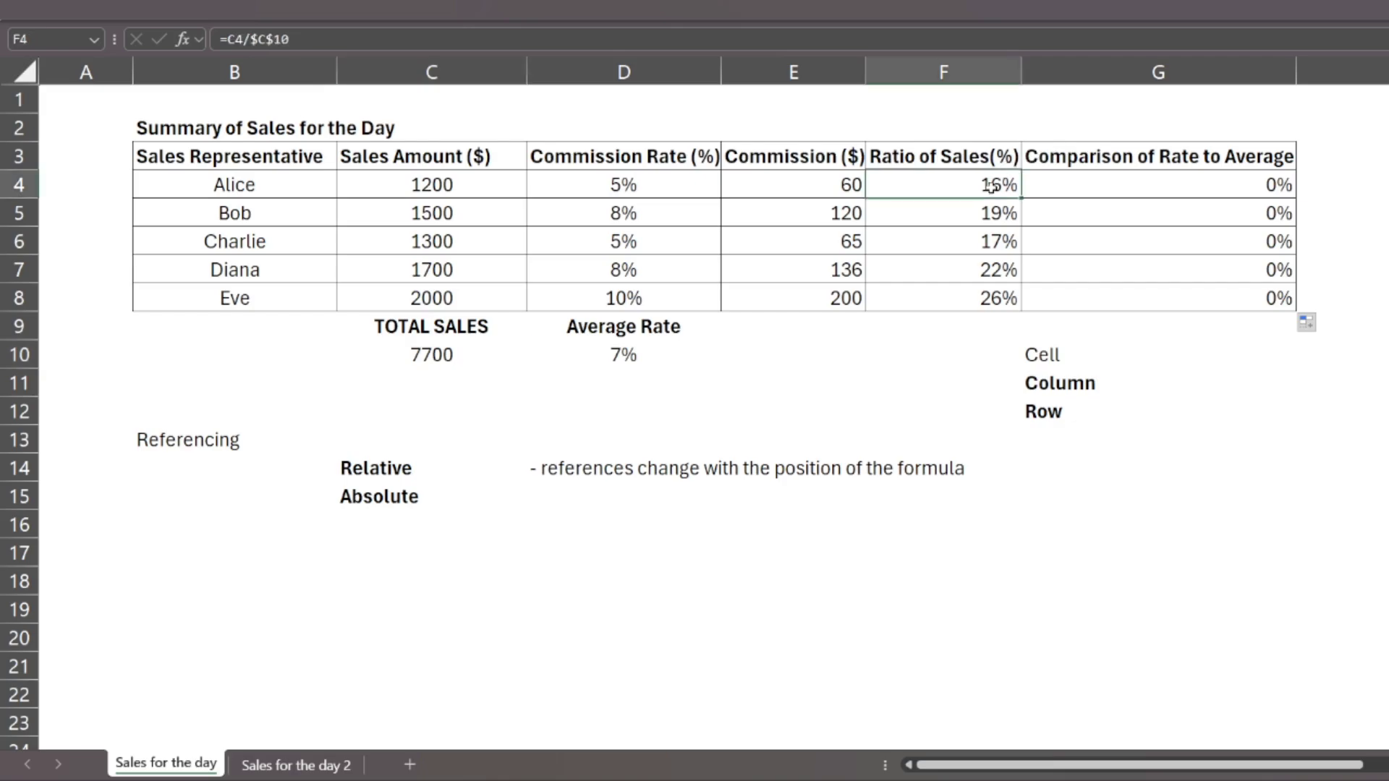
click(496, 61)
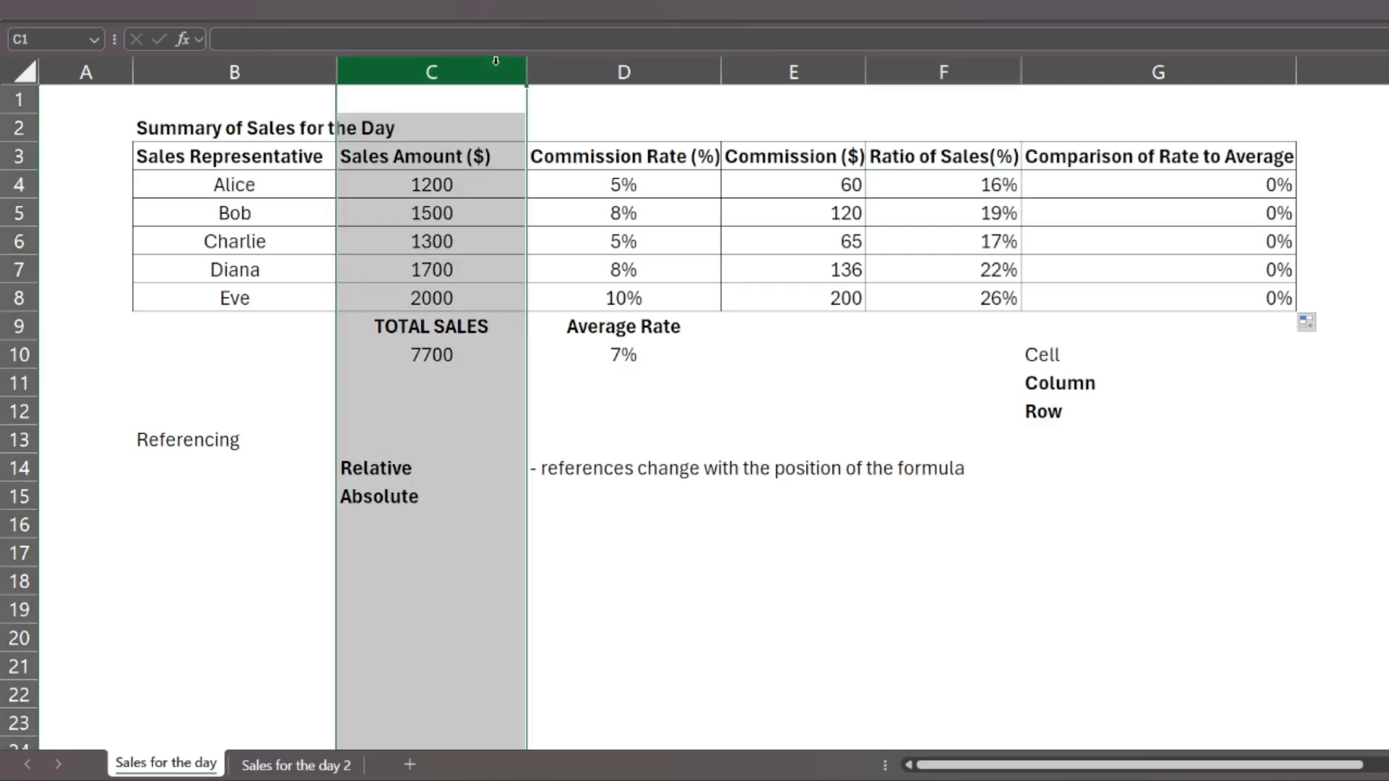
key(Down)
key(Down)
key(Down)
key(Down)
key(Down)
key(Down)
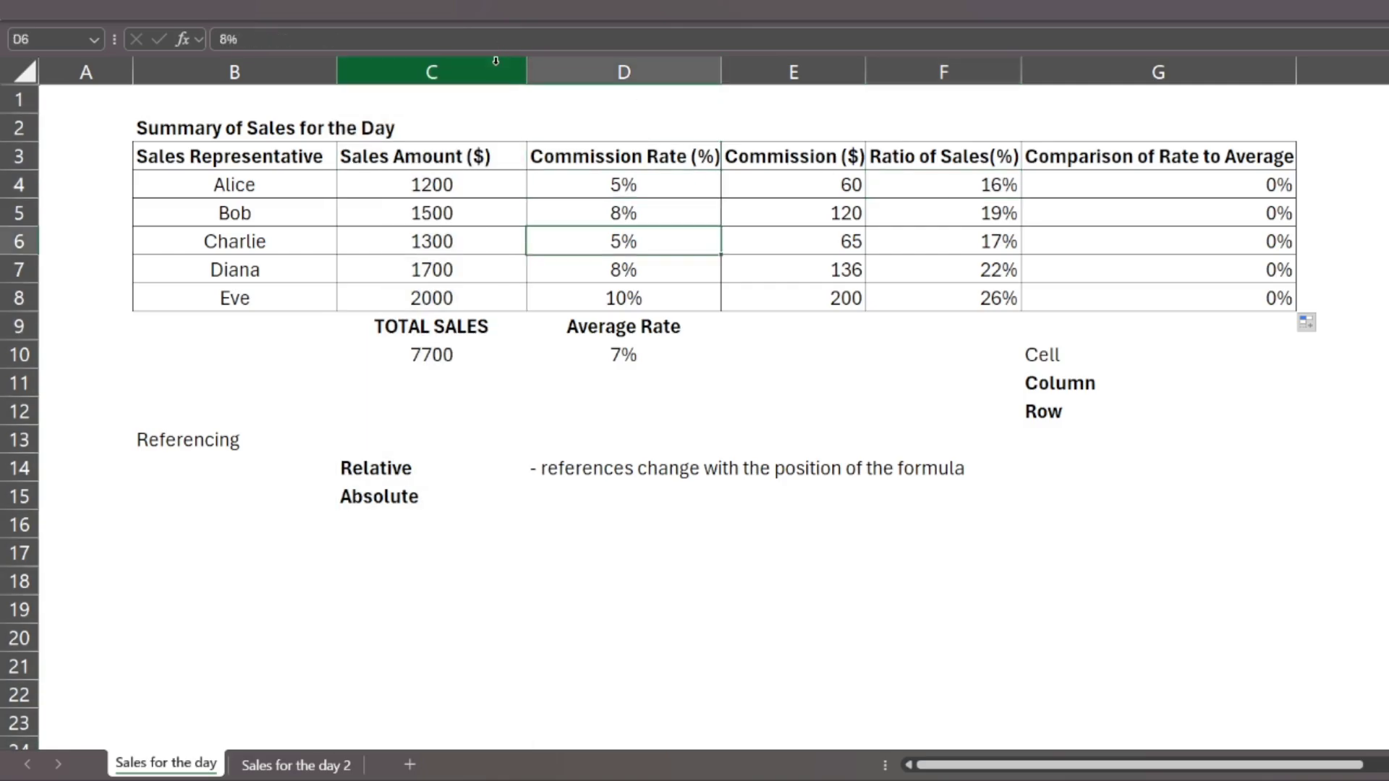
click(617, 351)
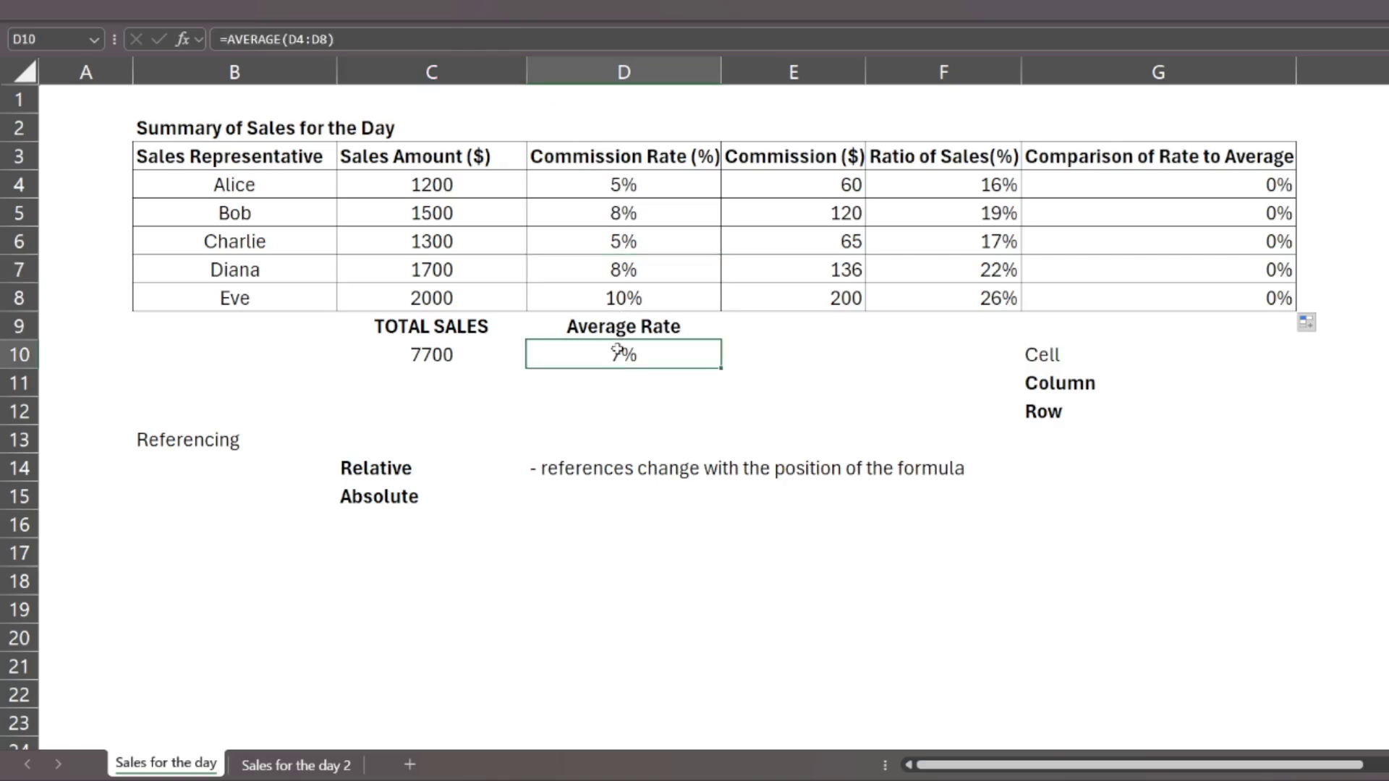
click(986, 188)
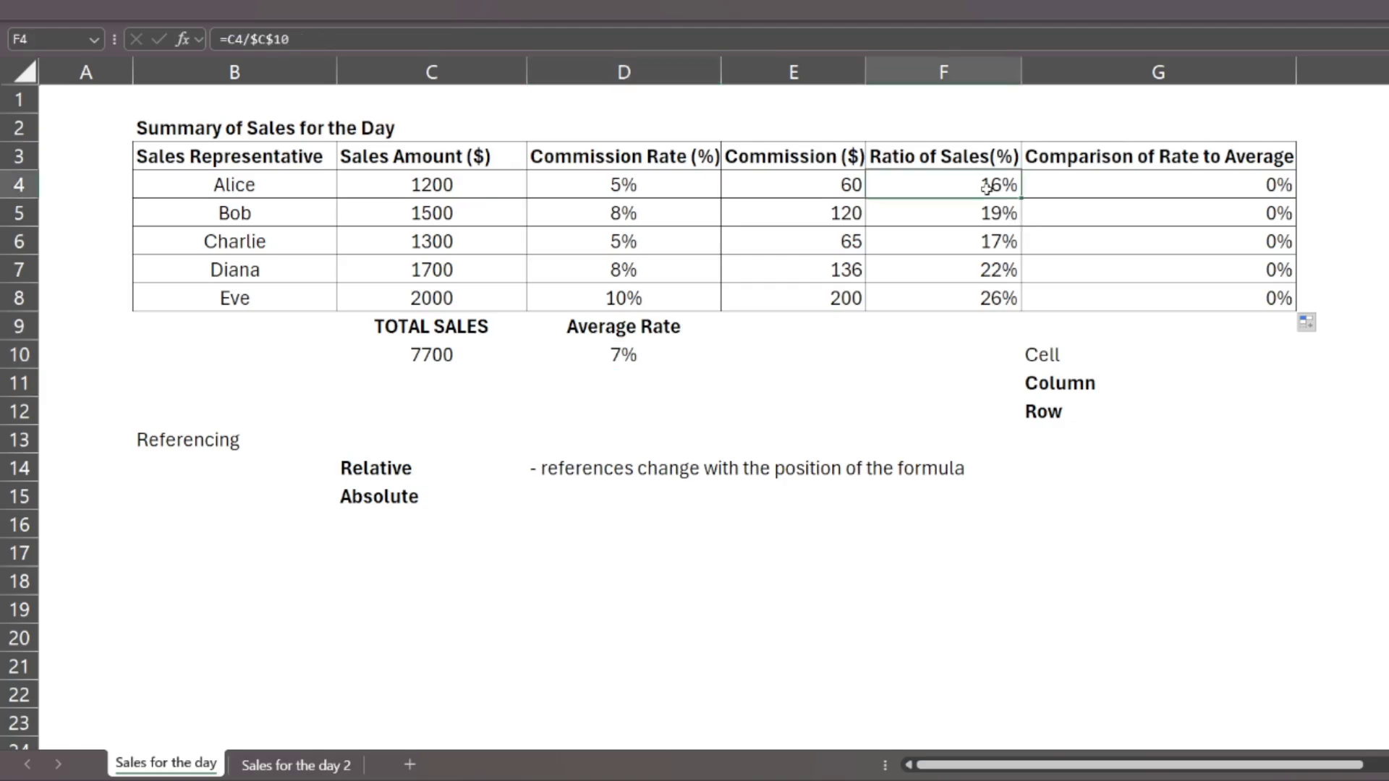
Step: Edit F4's formula from =C4/$C$10 to =C4/C$10, still showing 16%
click(273, 39)
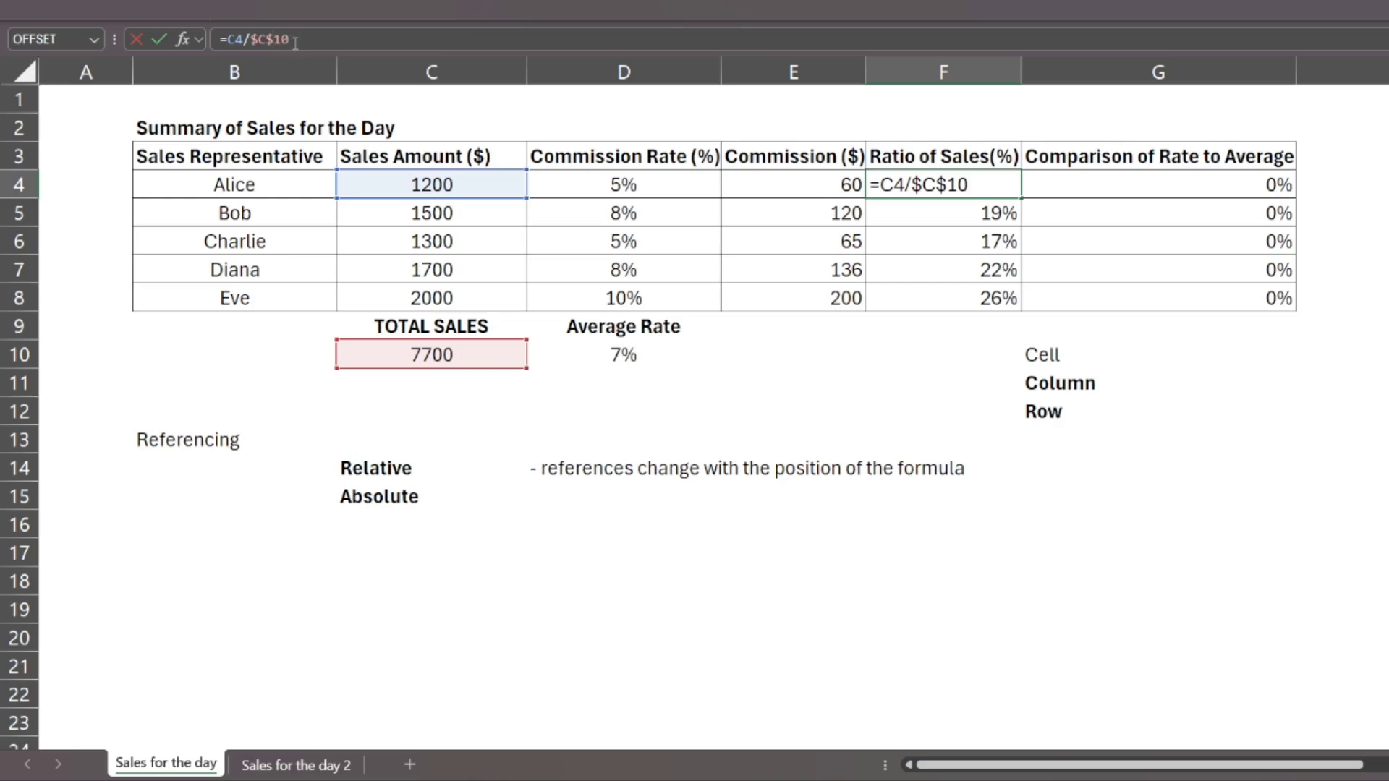
drag(295, 41, 265, 40)
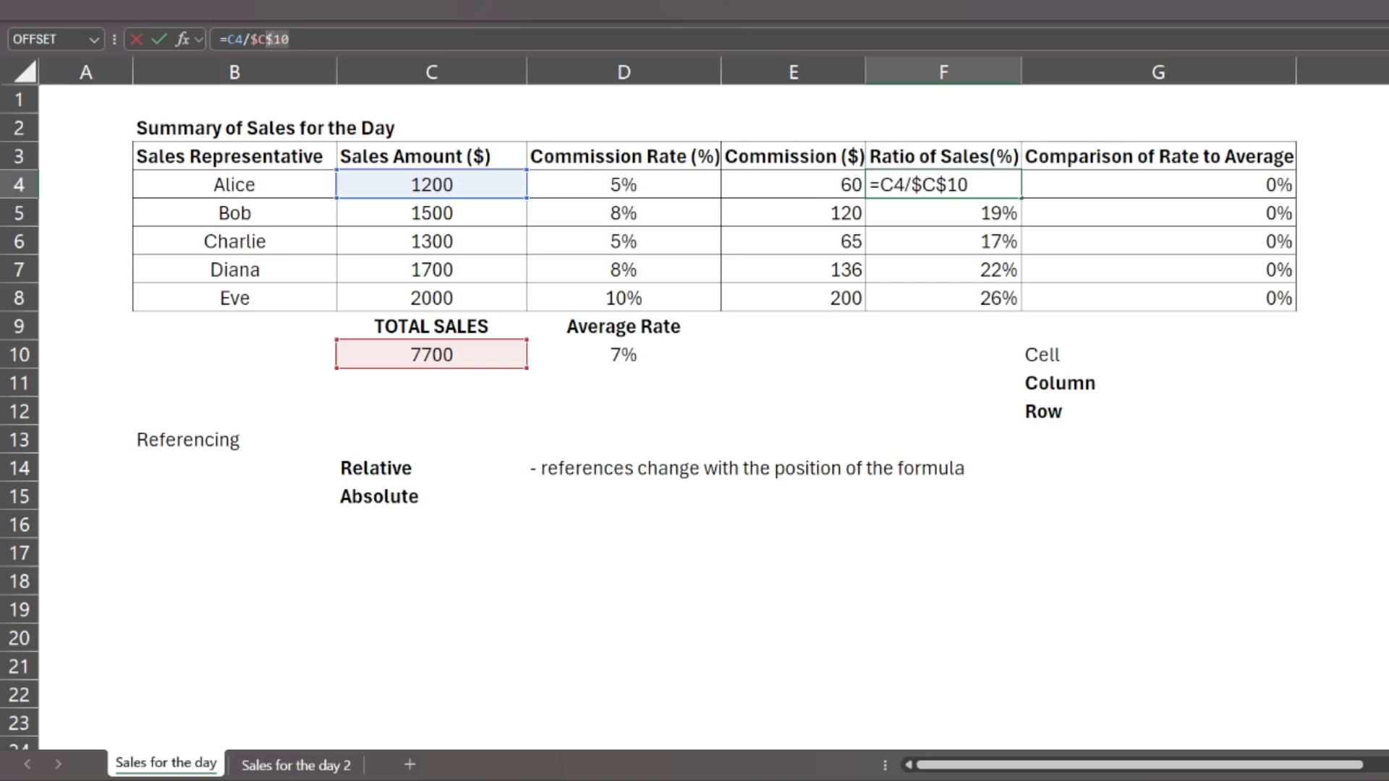
click(262, 38)
key(BackSpace)
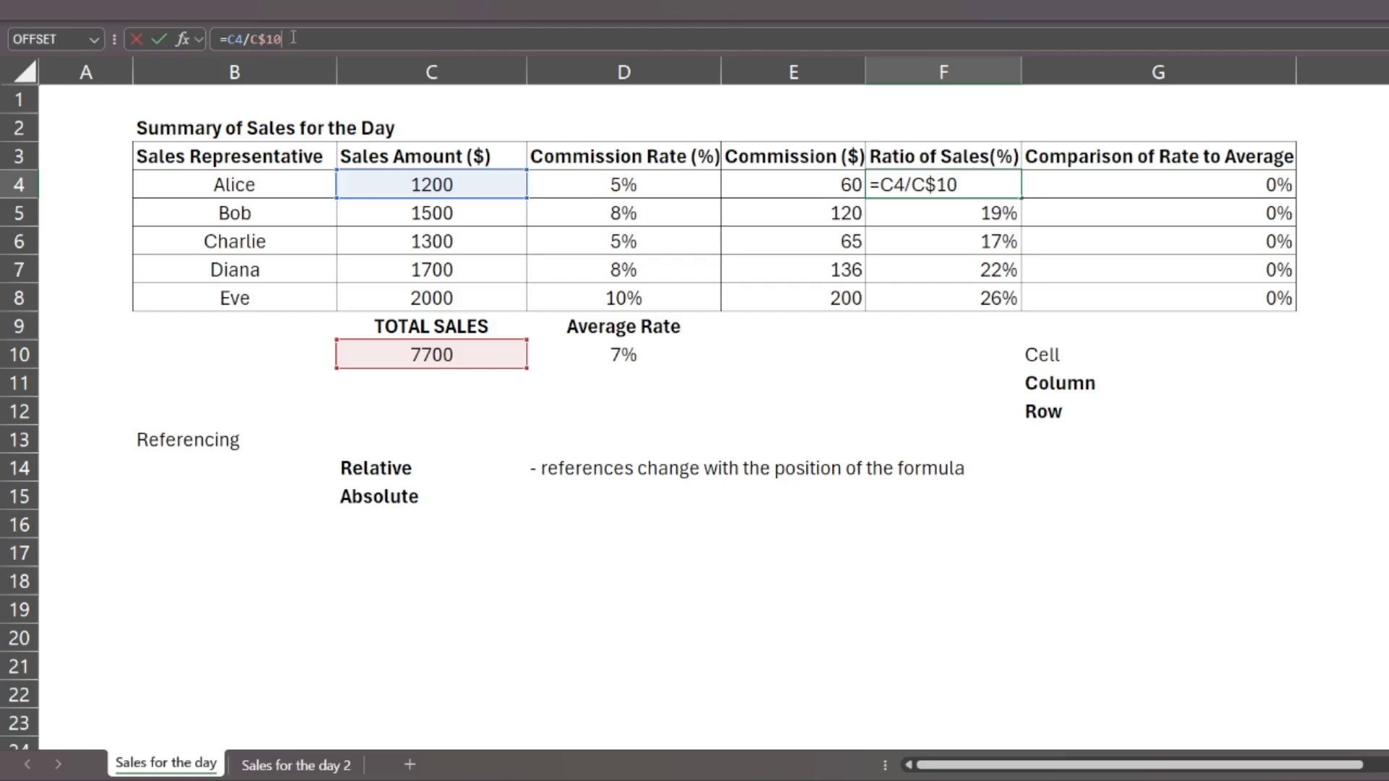
drag(285, 40, 266, 40)
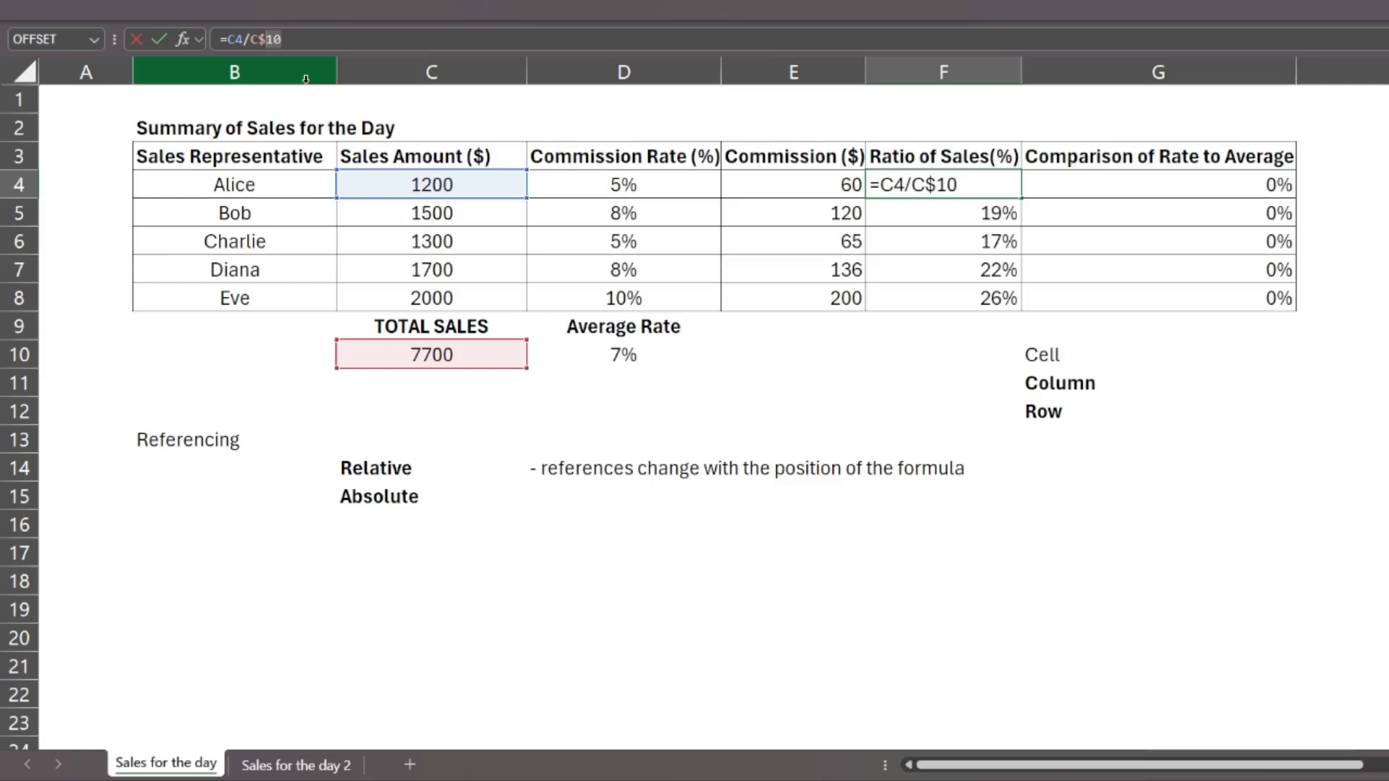
key(Return)
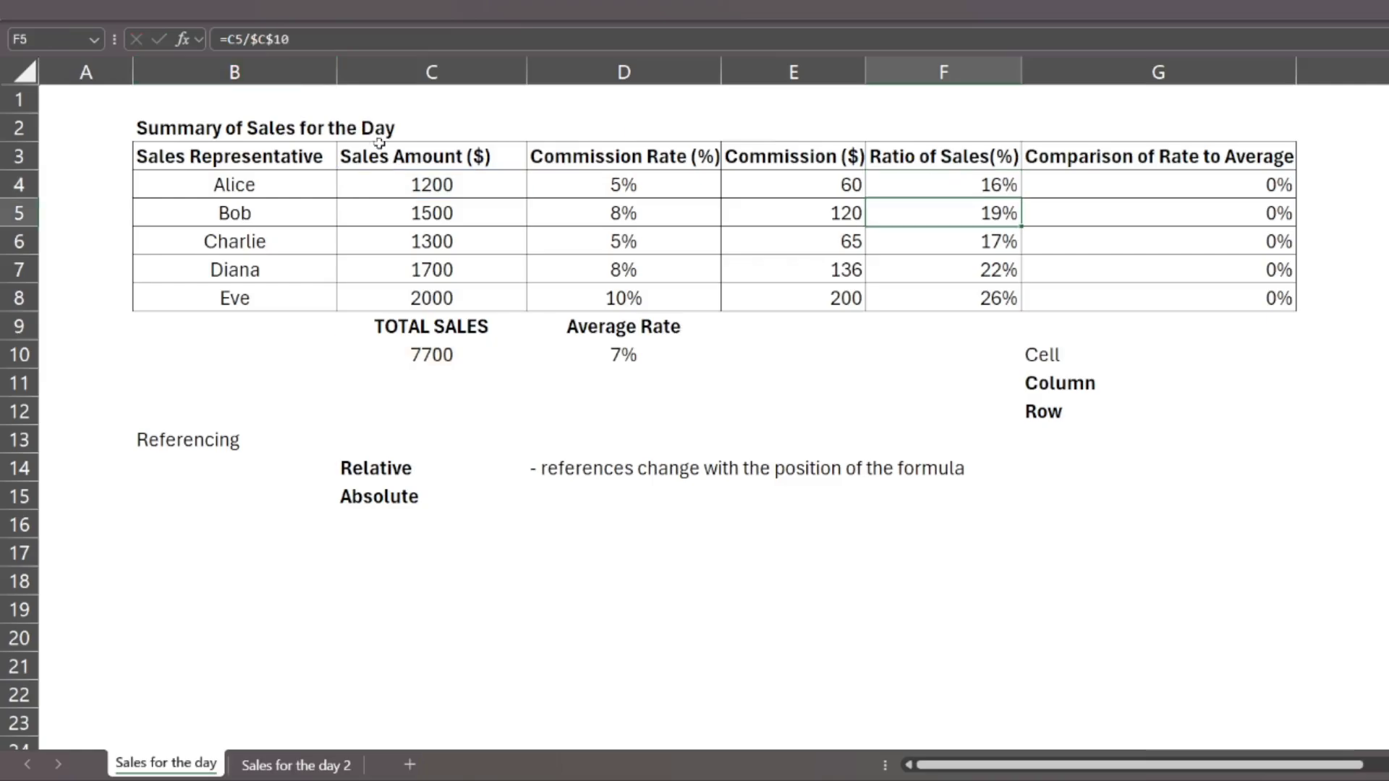
click(982, 187)
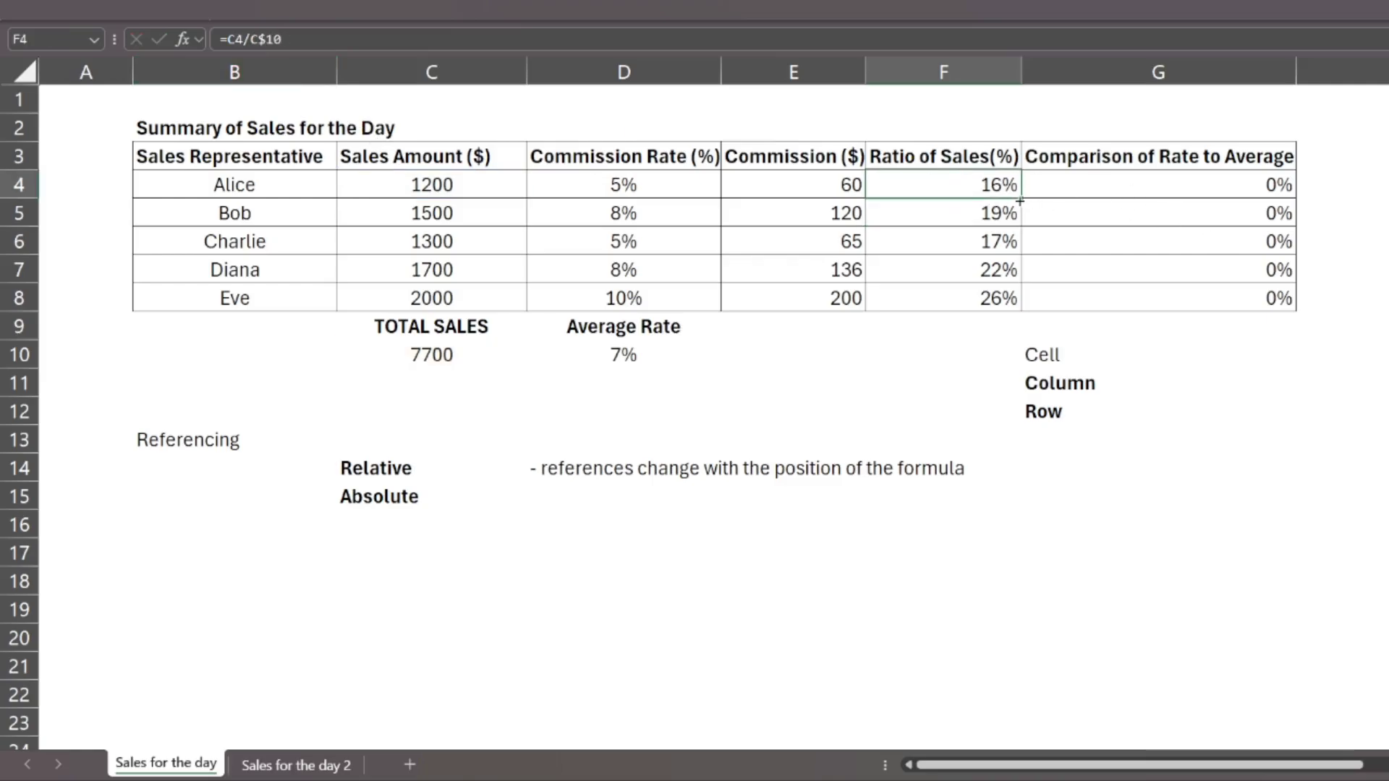
Step: Copy F4's formula into G4 as =D4/D$10 and check the D4 rate and D10 average
drag(1020, 200, 1179, 201)
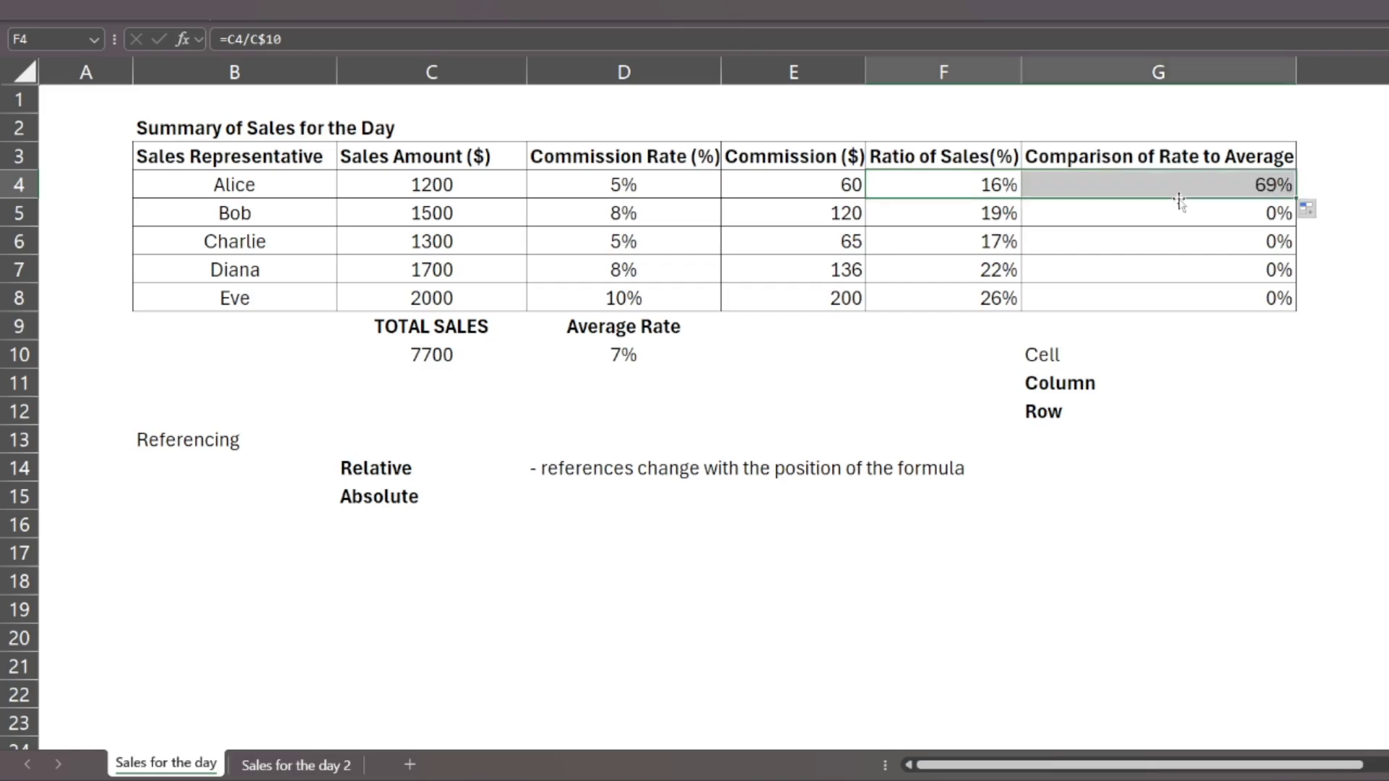
click(1163, 185)
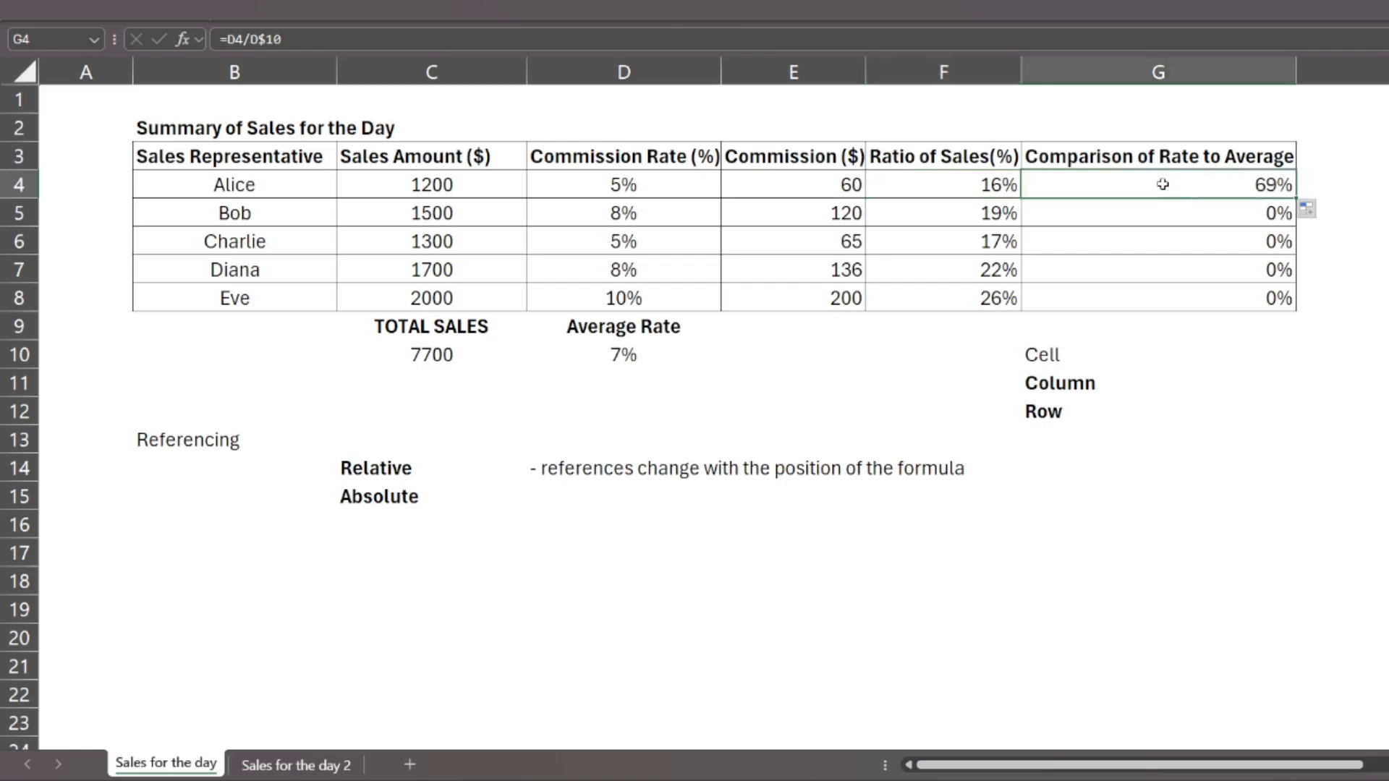
click(628, 185)
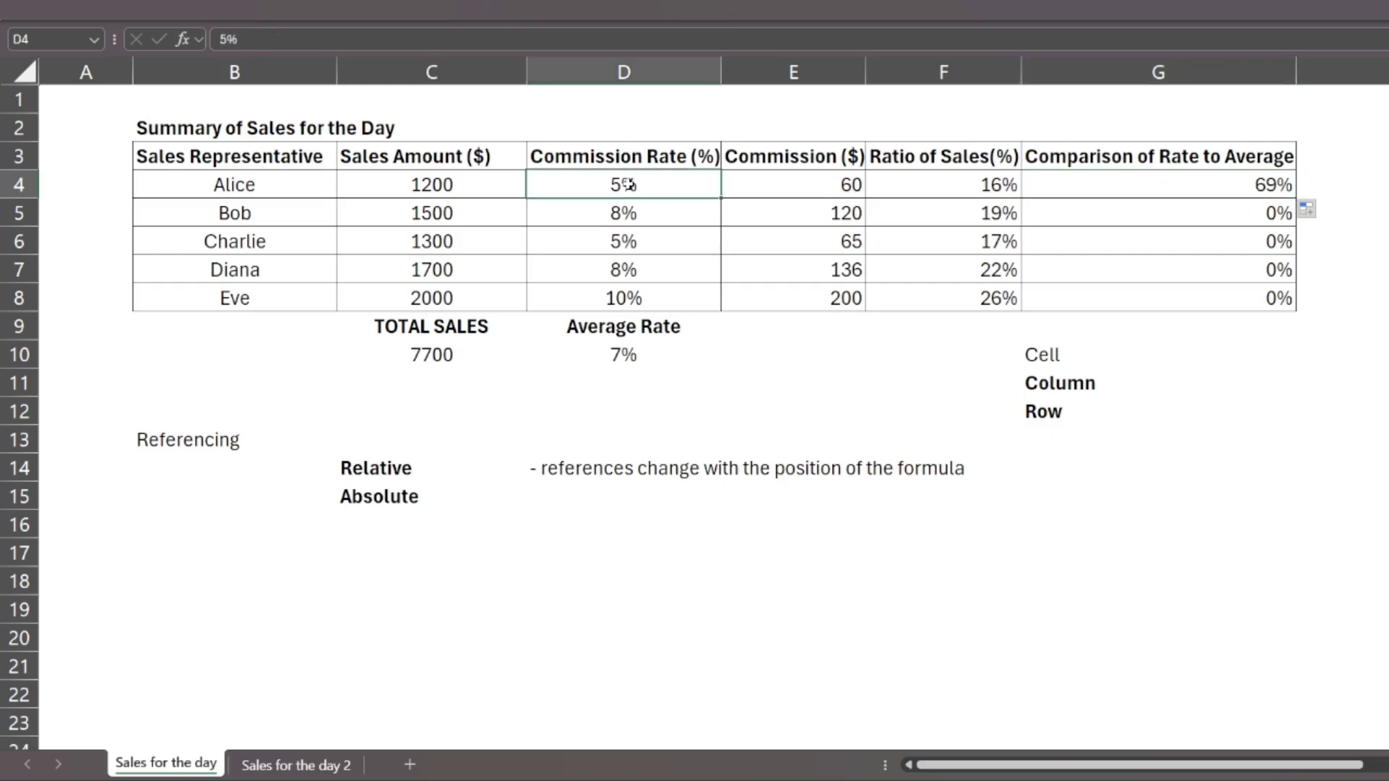
click(633, 346)
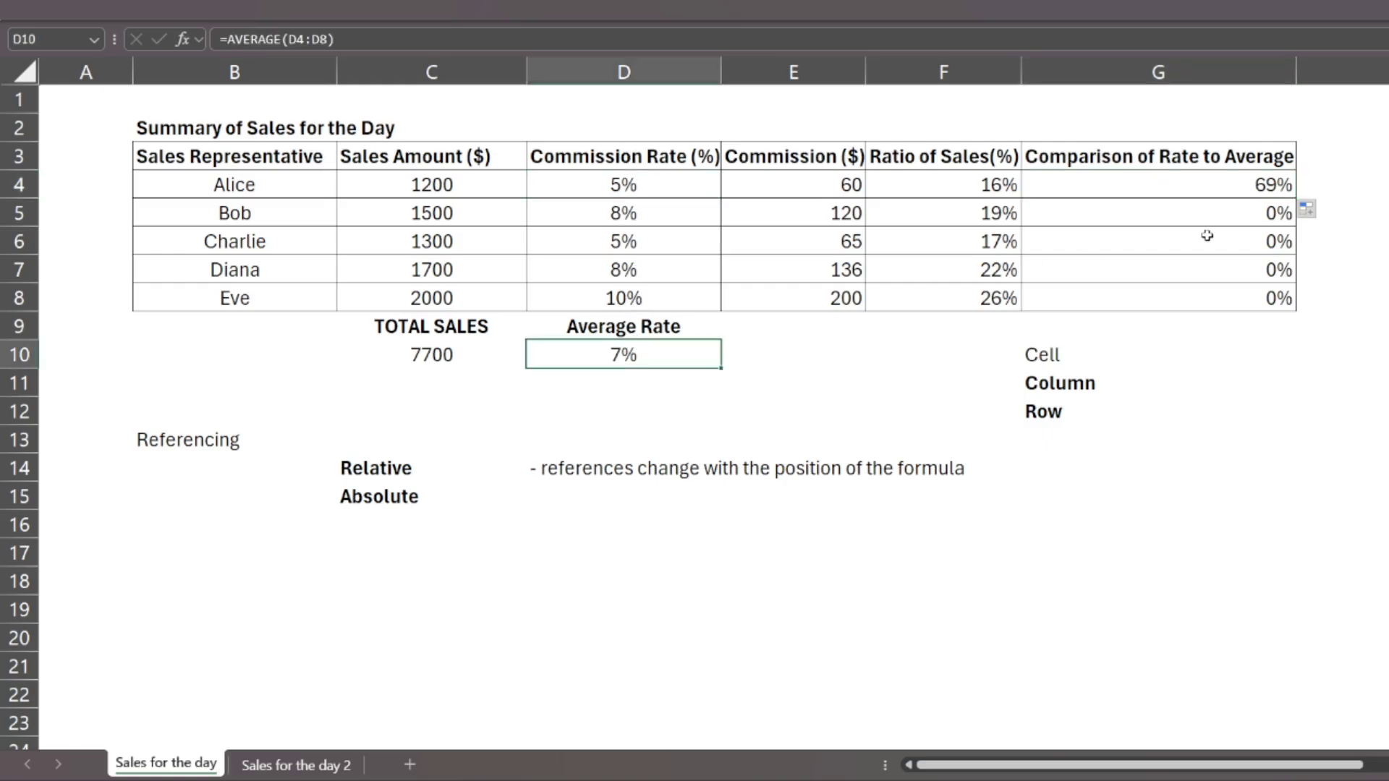
click(1206, 184)
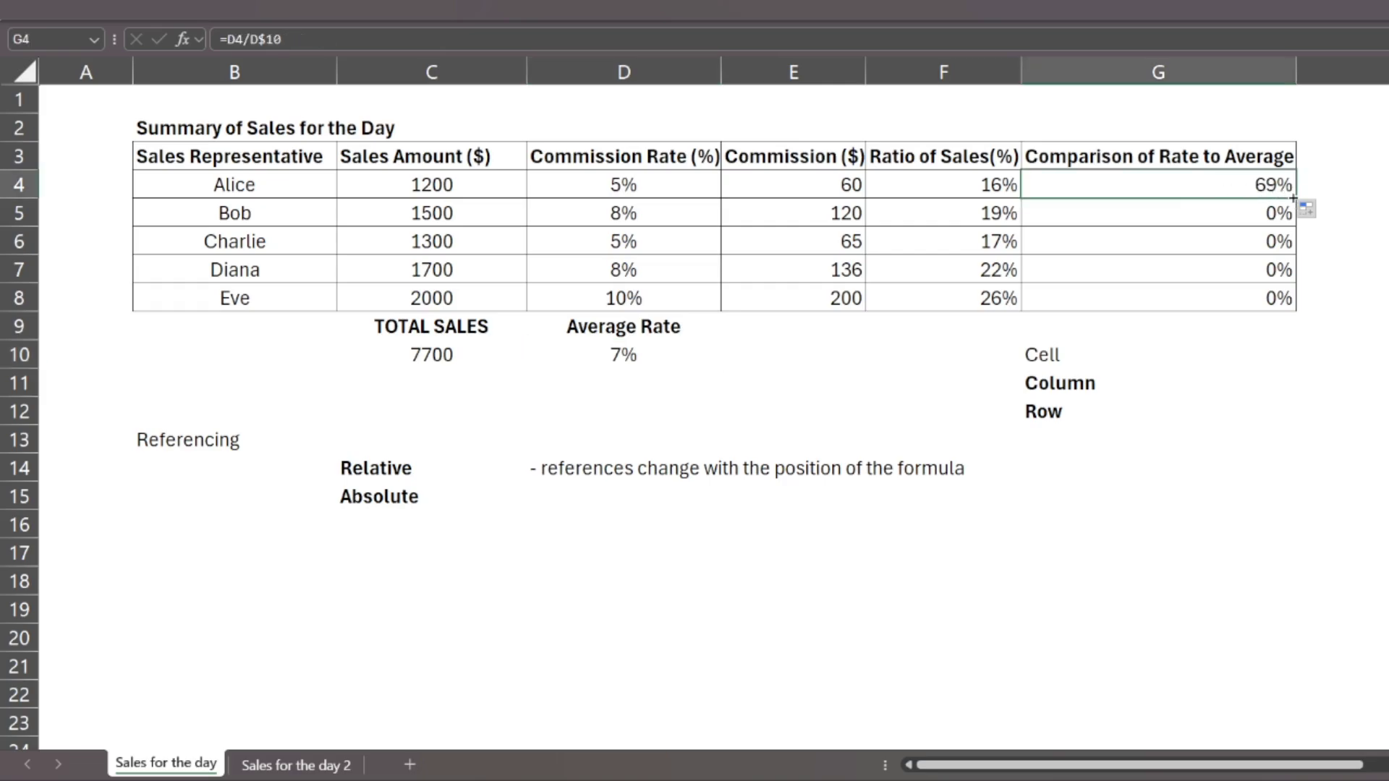
Step: Fill G4 down to G8, giving 69%, 111%, 69%, 111% and 139%
drag(1293, 198, 1254, 321)
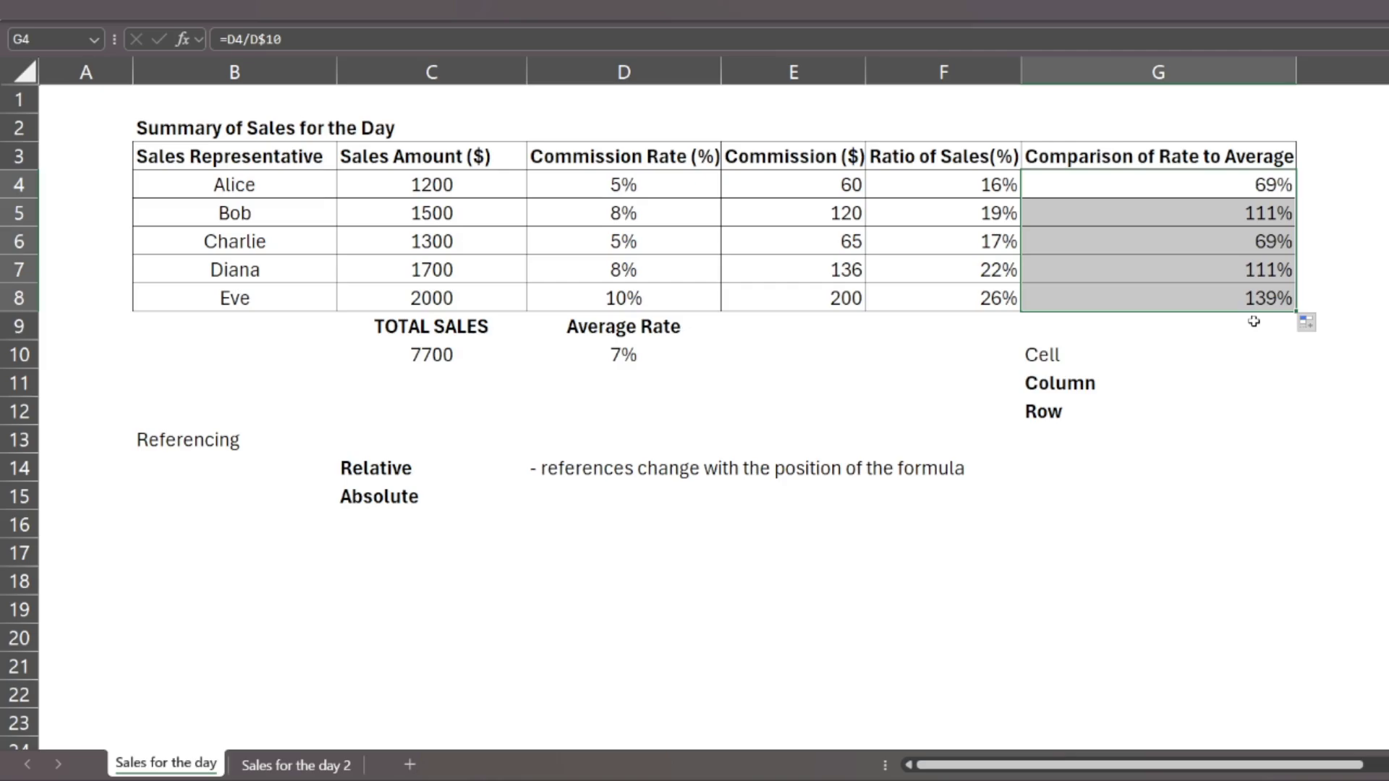
click(1229, 273)
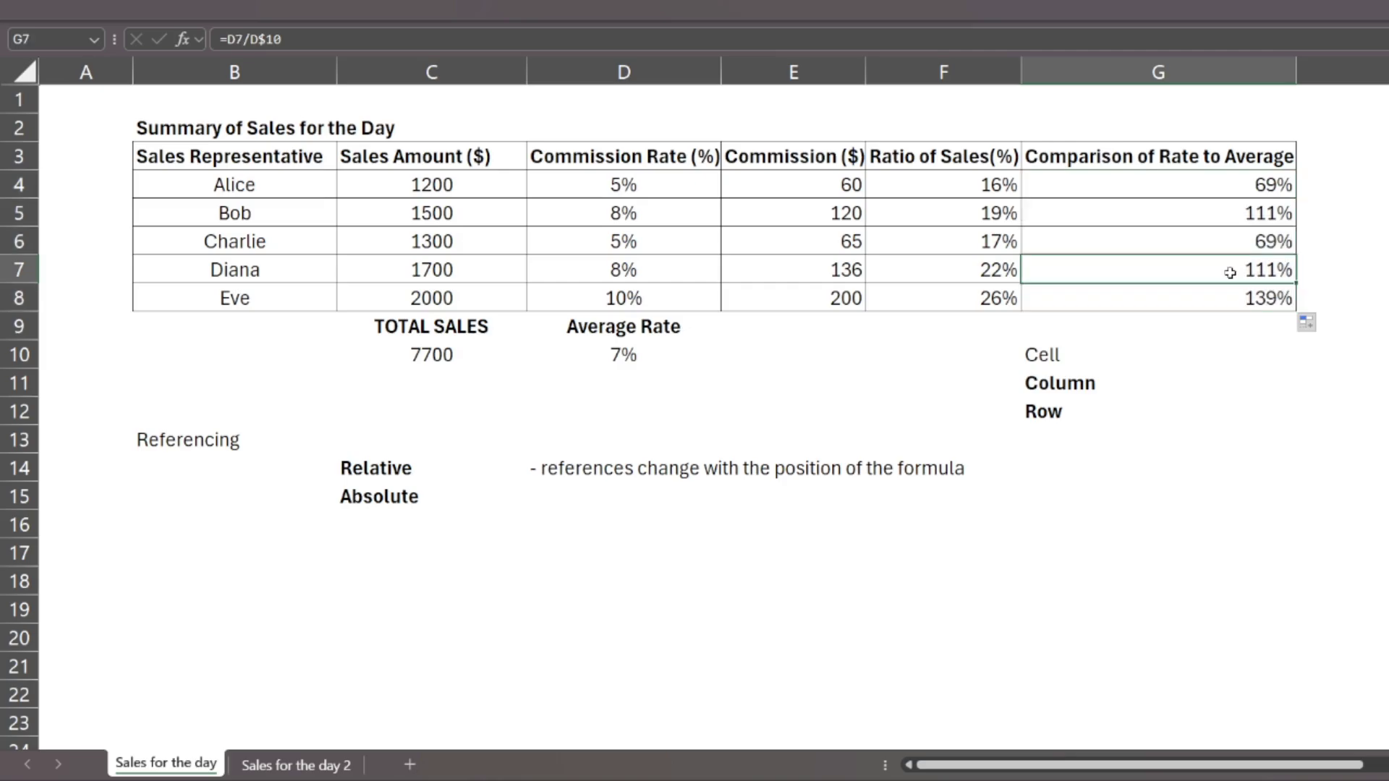
key(Up)
key(Up)
key(Down)
key(Down)
key(Down)
key(Down)
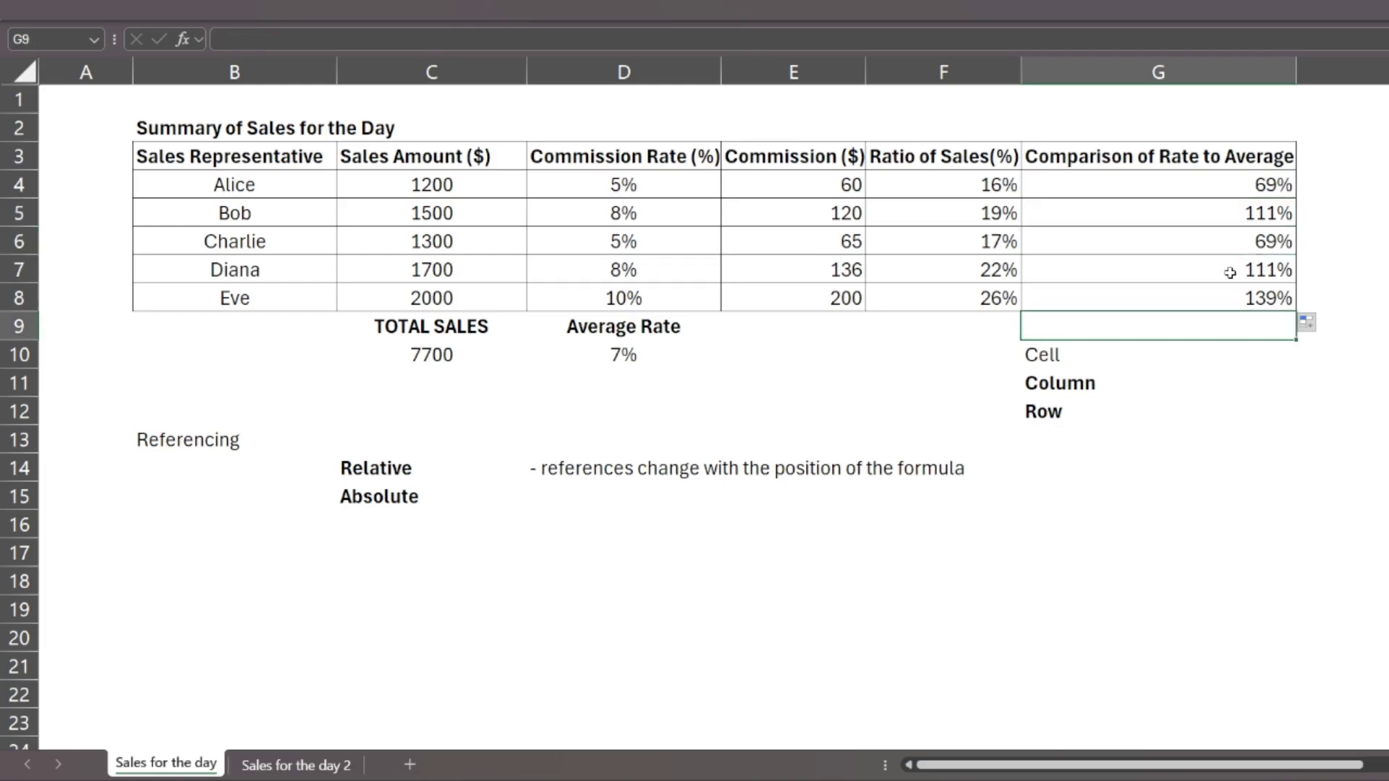
key(Up)
click(1253, 183)
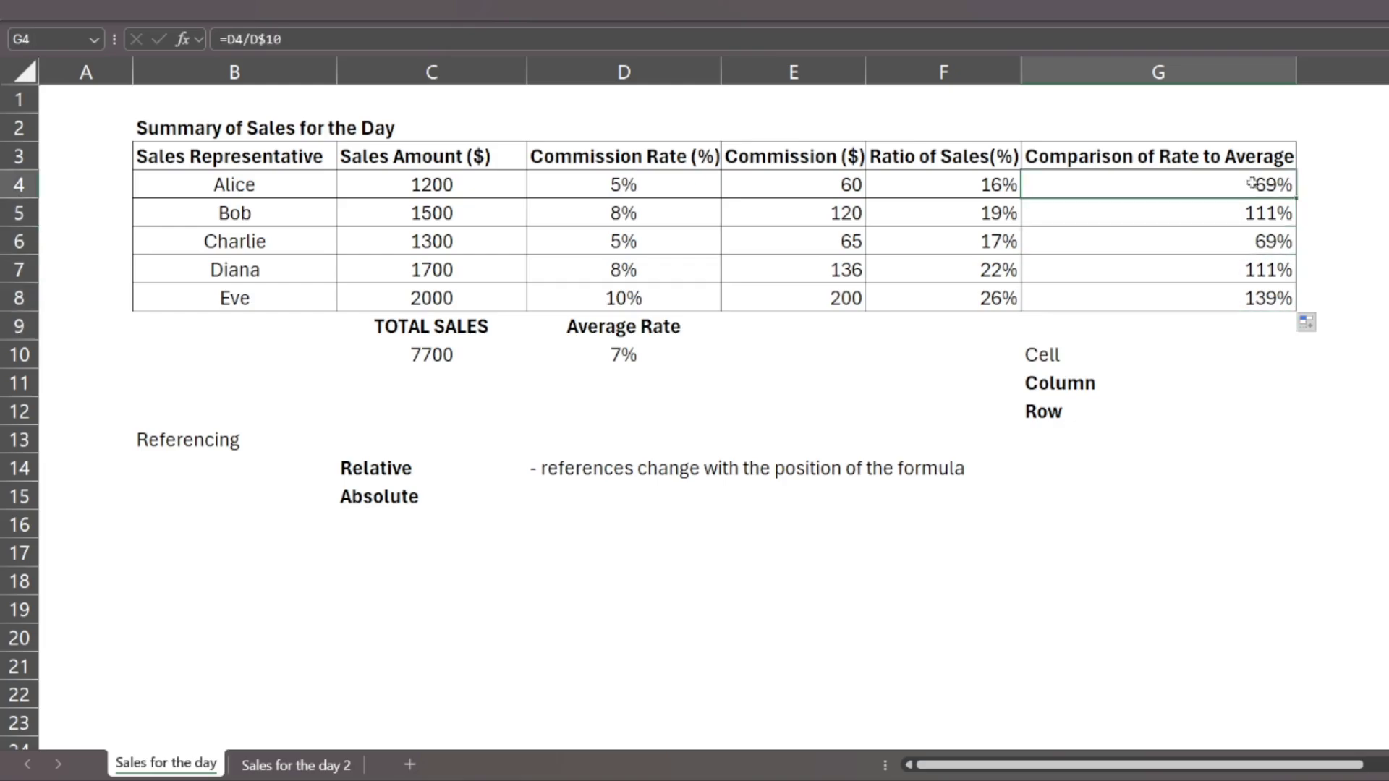
click(569, 494)
Step: Enter the note '- don't change with the position of the formula' beside Absolute
text('-)
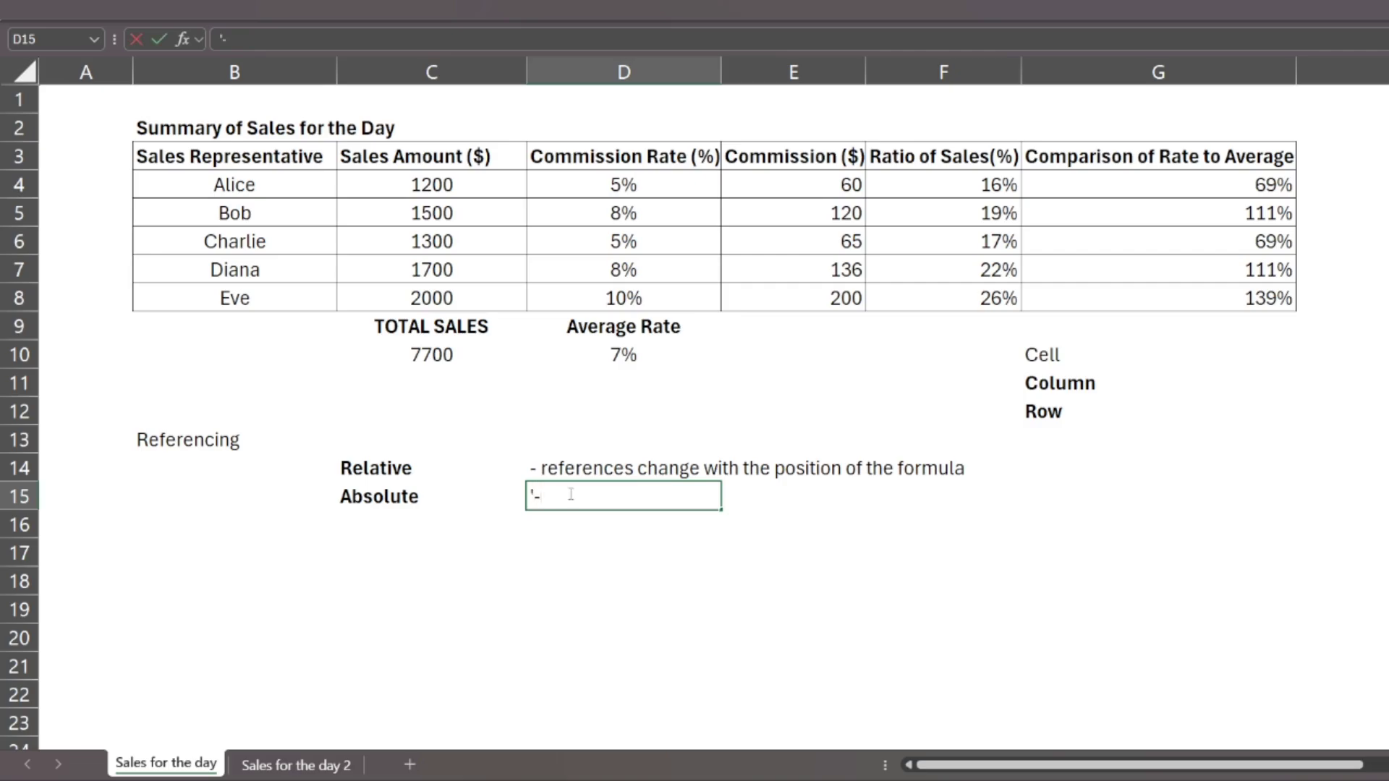
text( don't change )
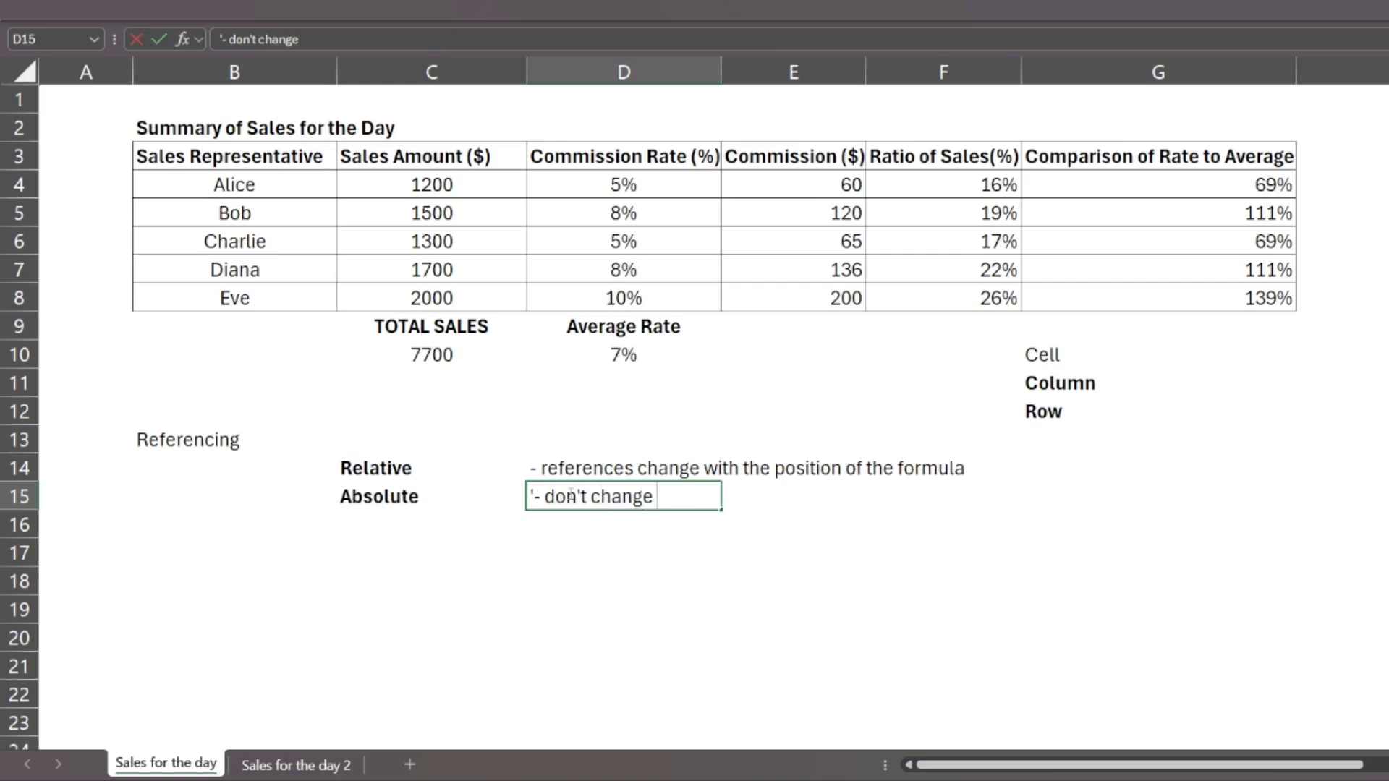
text(with the positi)
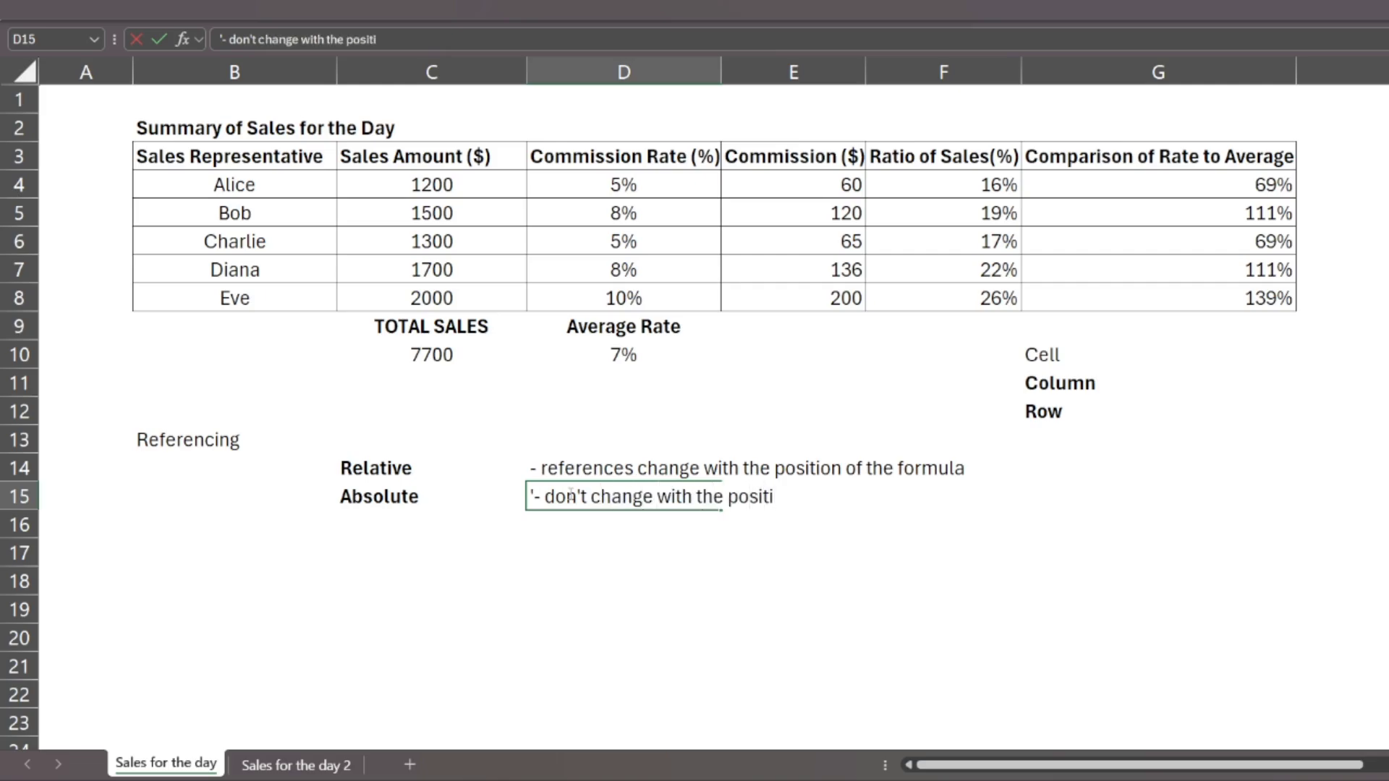
text(on of the formula)
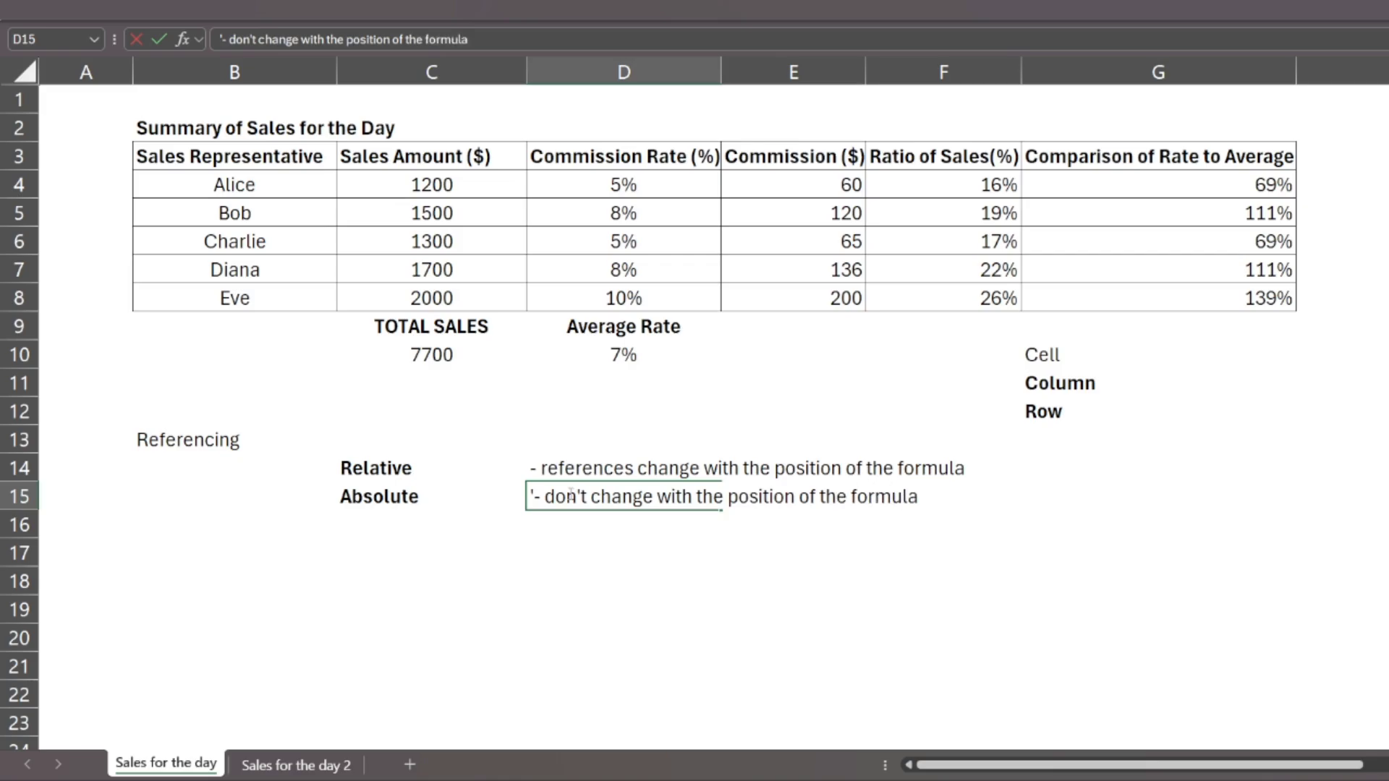
key(Return)
click(891, 194)
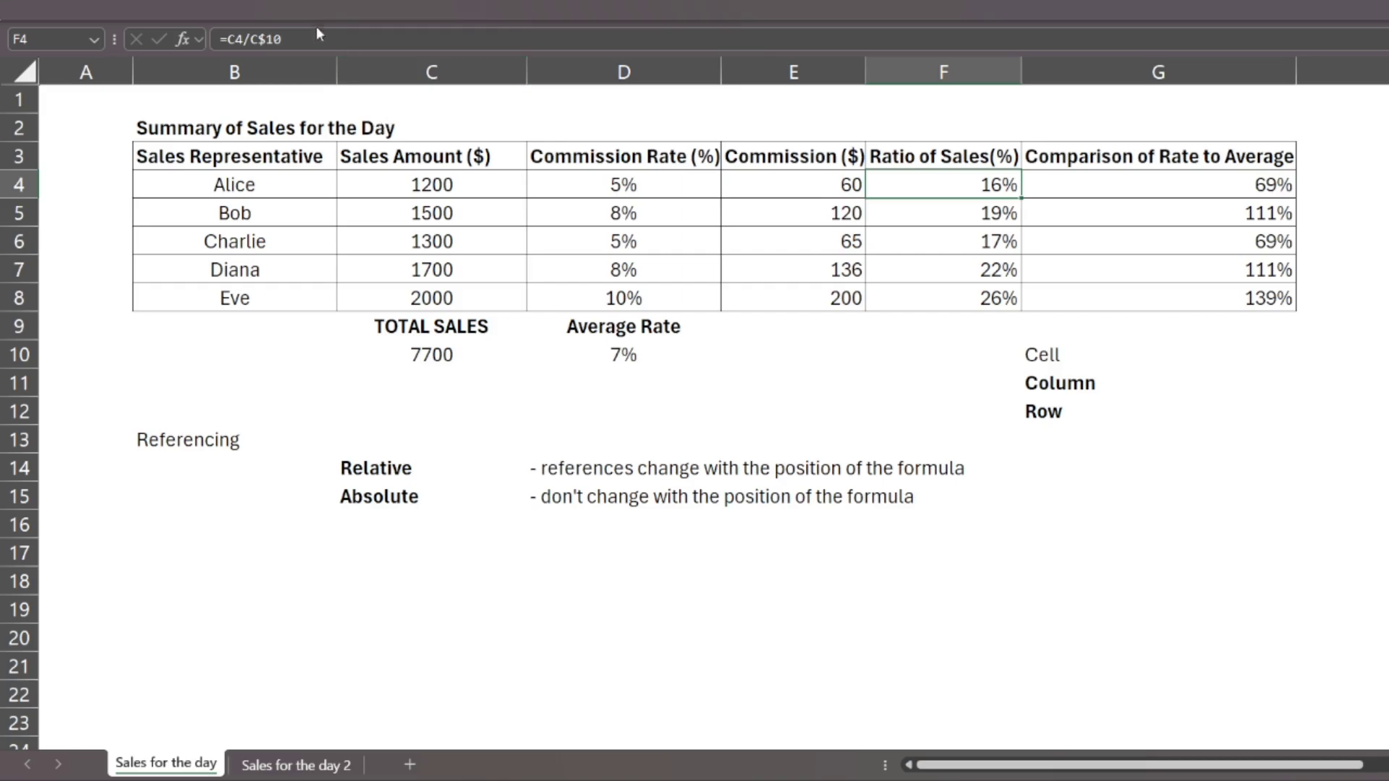
Step: Toggle F4's total reference through C10, C$10 and $C10 with the F4 key, then re-enter it
click(262, 40)
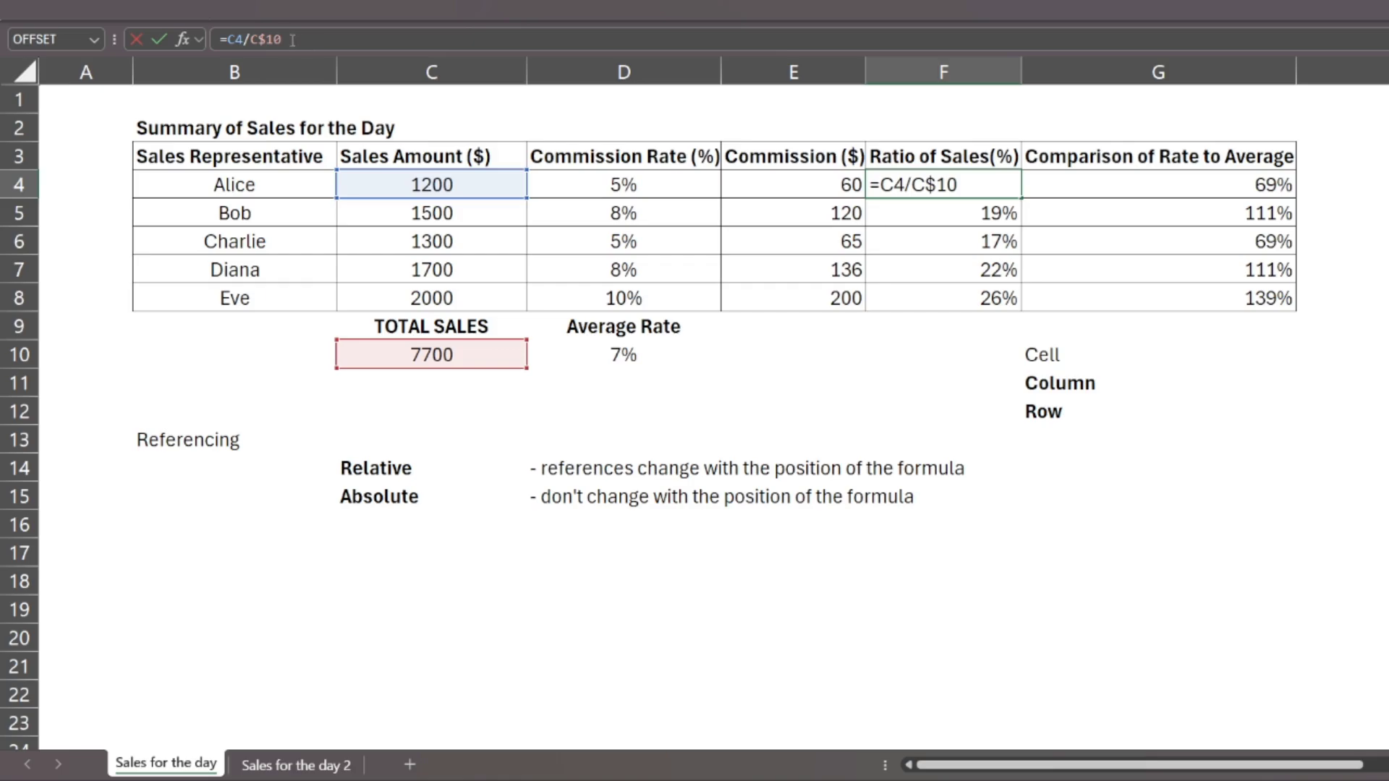
mouse_move(282, 41)
mouse_down()
mouse_move(246, 52)
mouse_move(254, 43)
mouse_up()
key(F4)
key(F4)
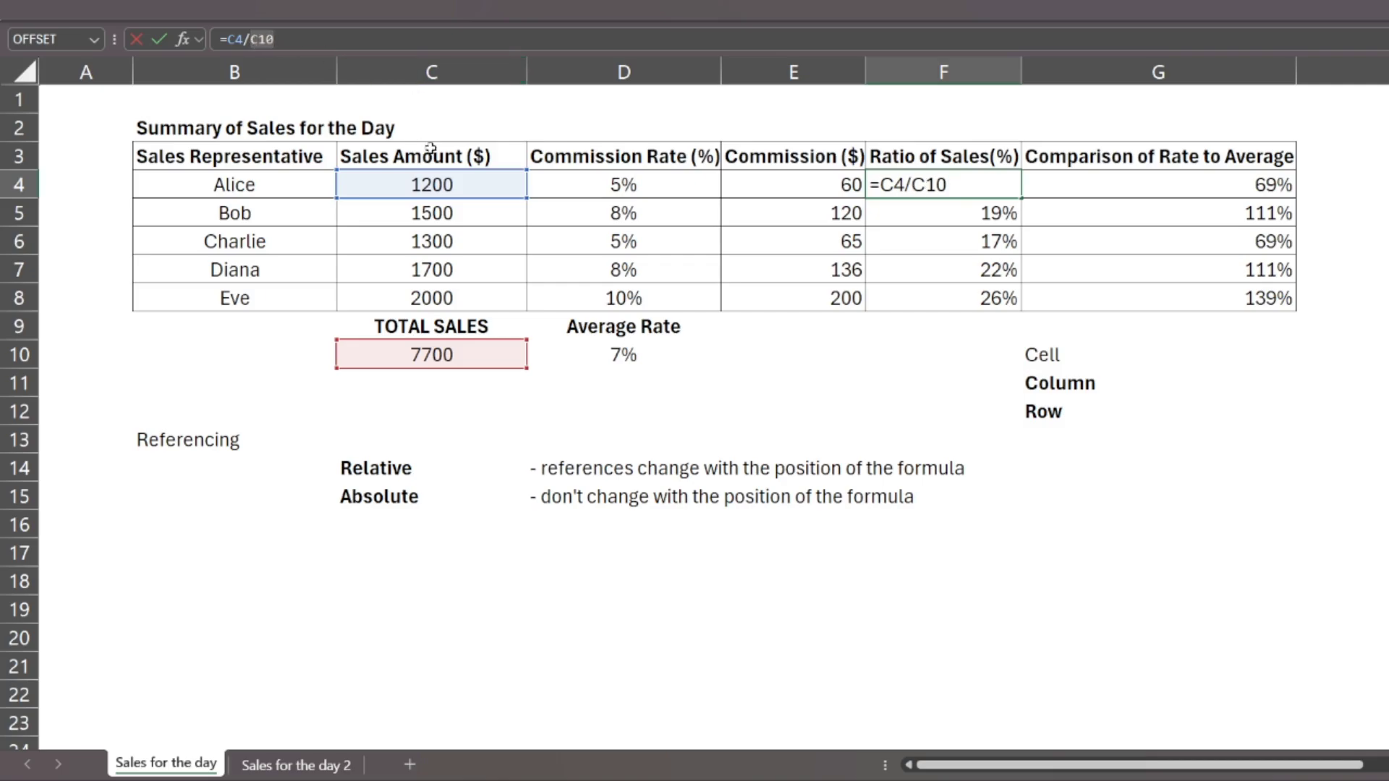
key(F4)
key(F4)
key(F4)
key(F4)
key(F4)
key(F4)
key(F4)
key(F4)
key(F4)
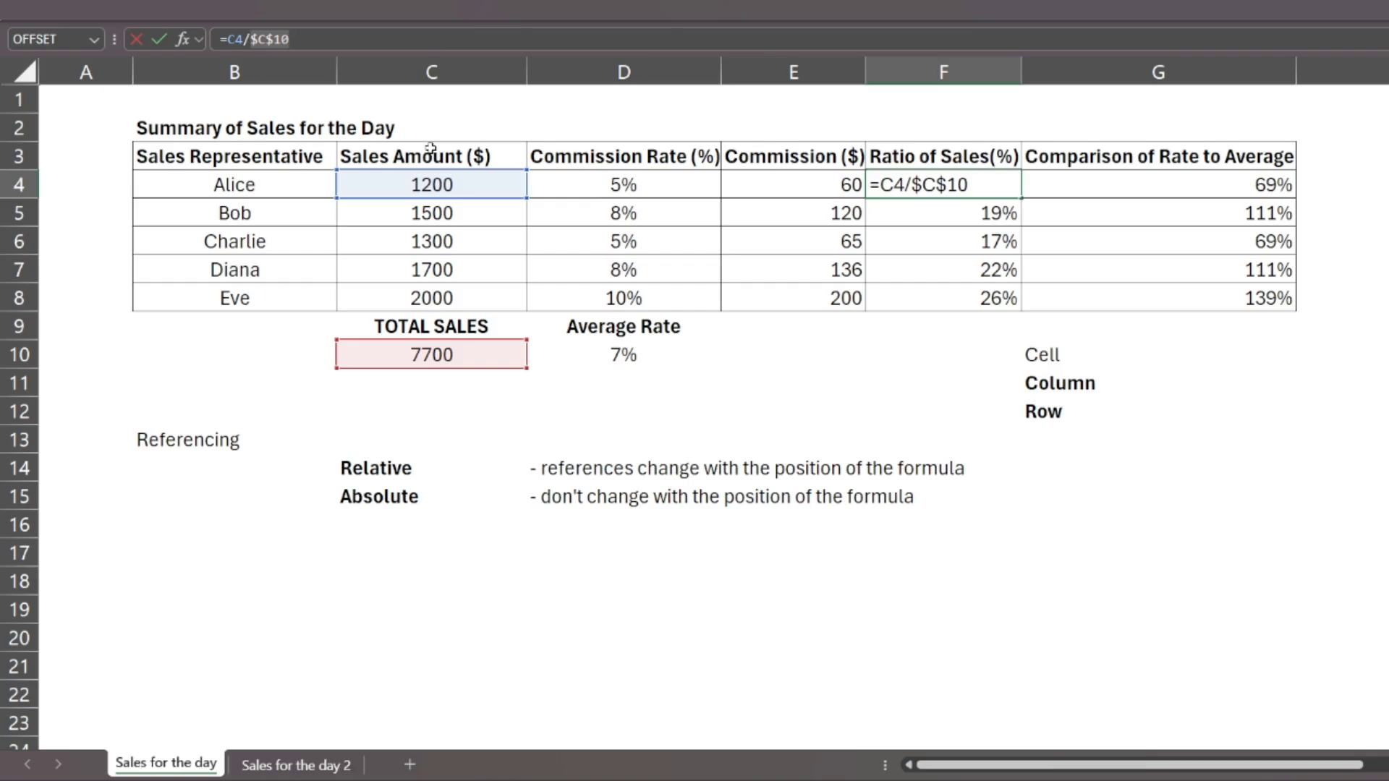
key(F4)
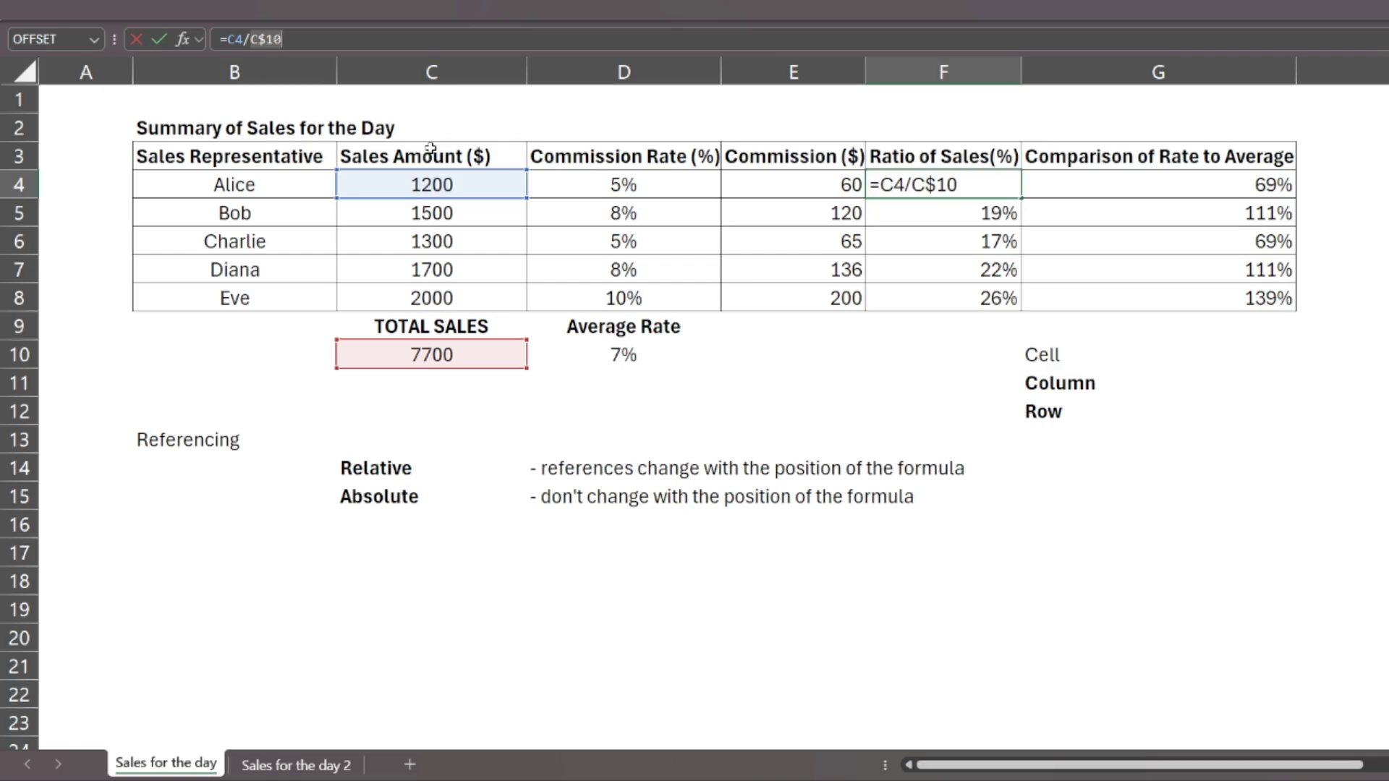
key(F4)
key(F4)
key(Return)
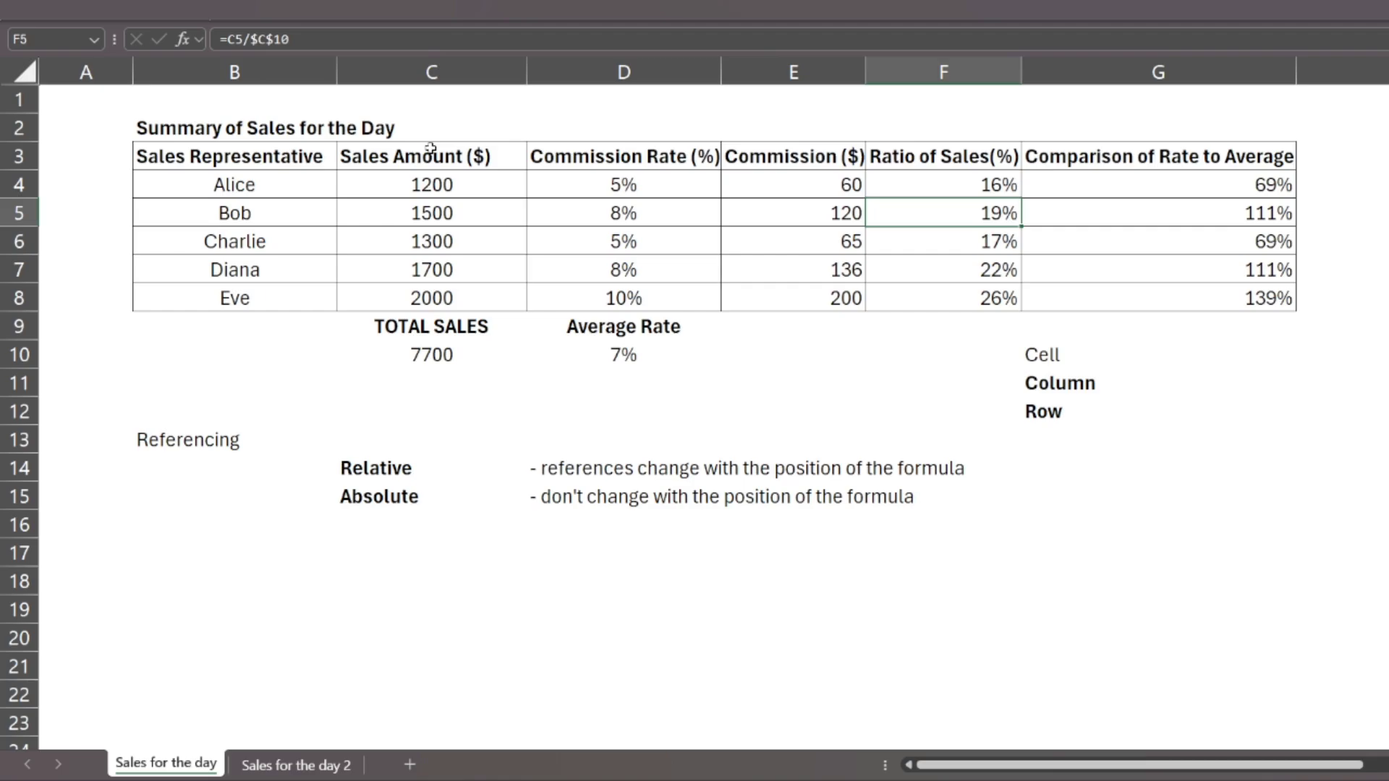